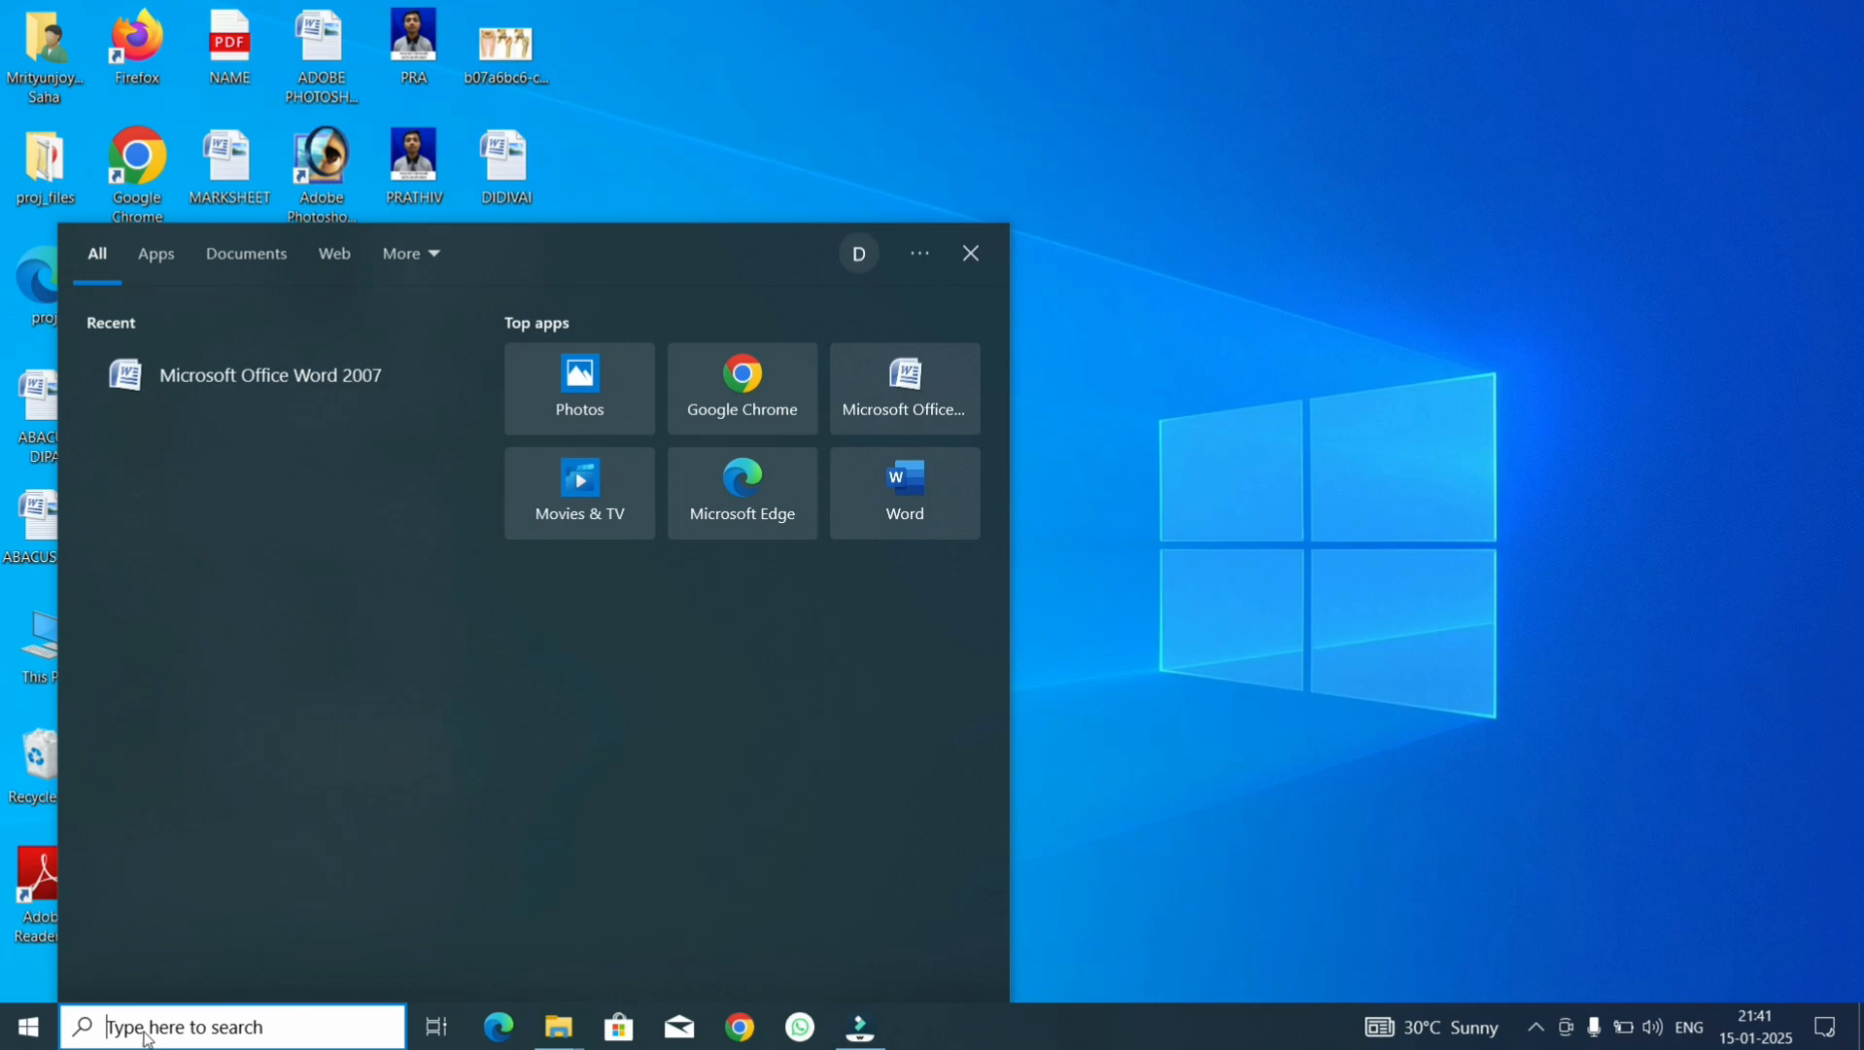
- Find Microsoft Office Word 2007 through the Windows search and open it
{"action": "type", "text": "w"}
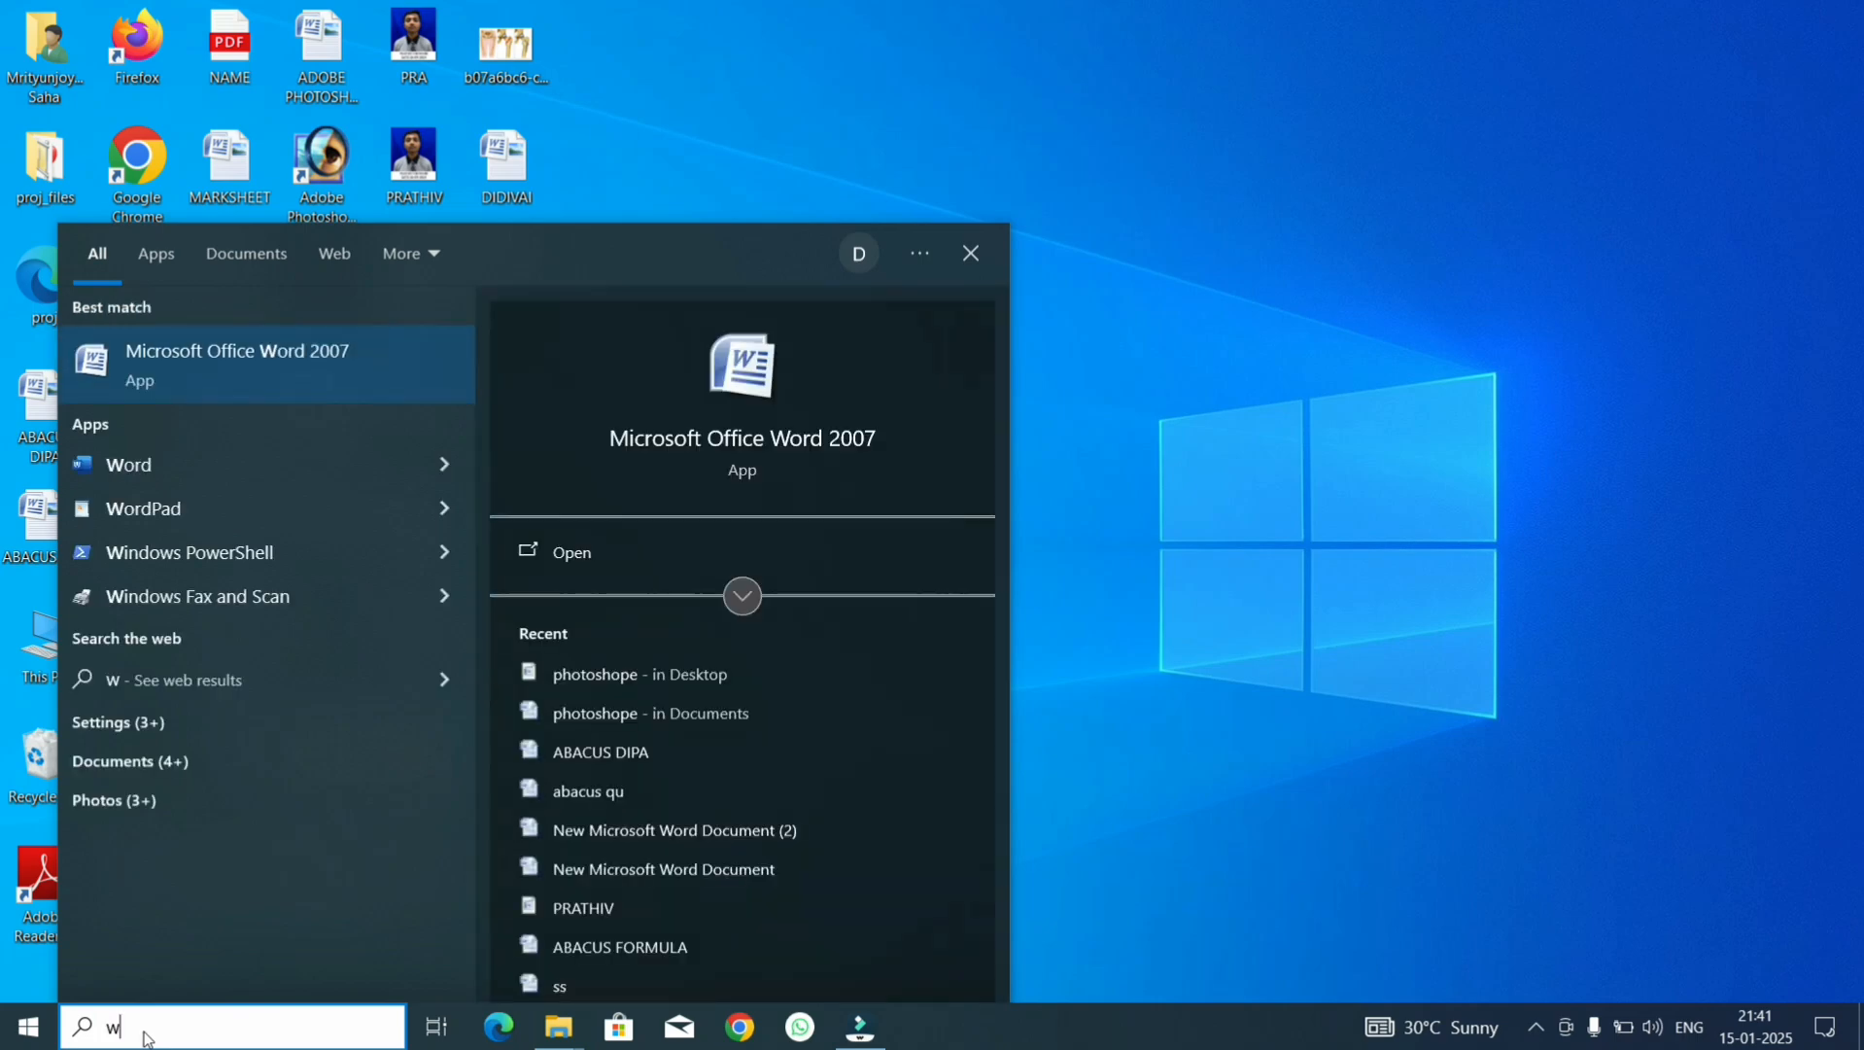
{"action": "left_click", "coordinate": [240, 386]}
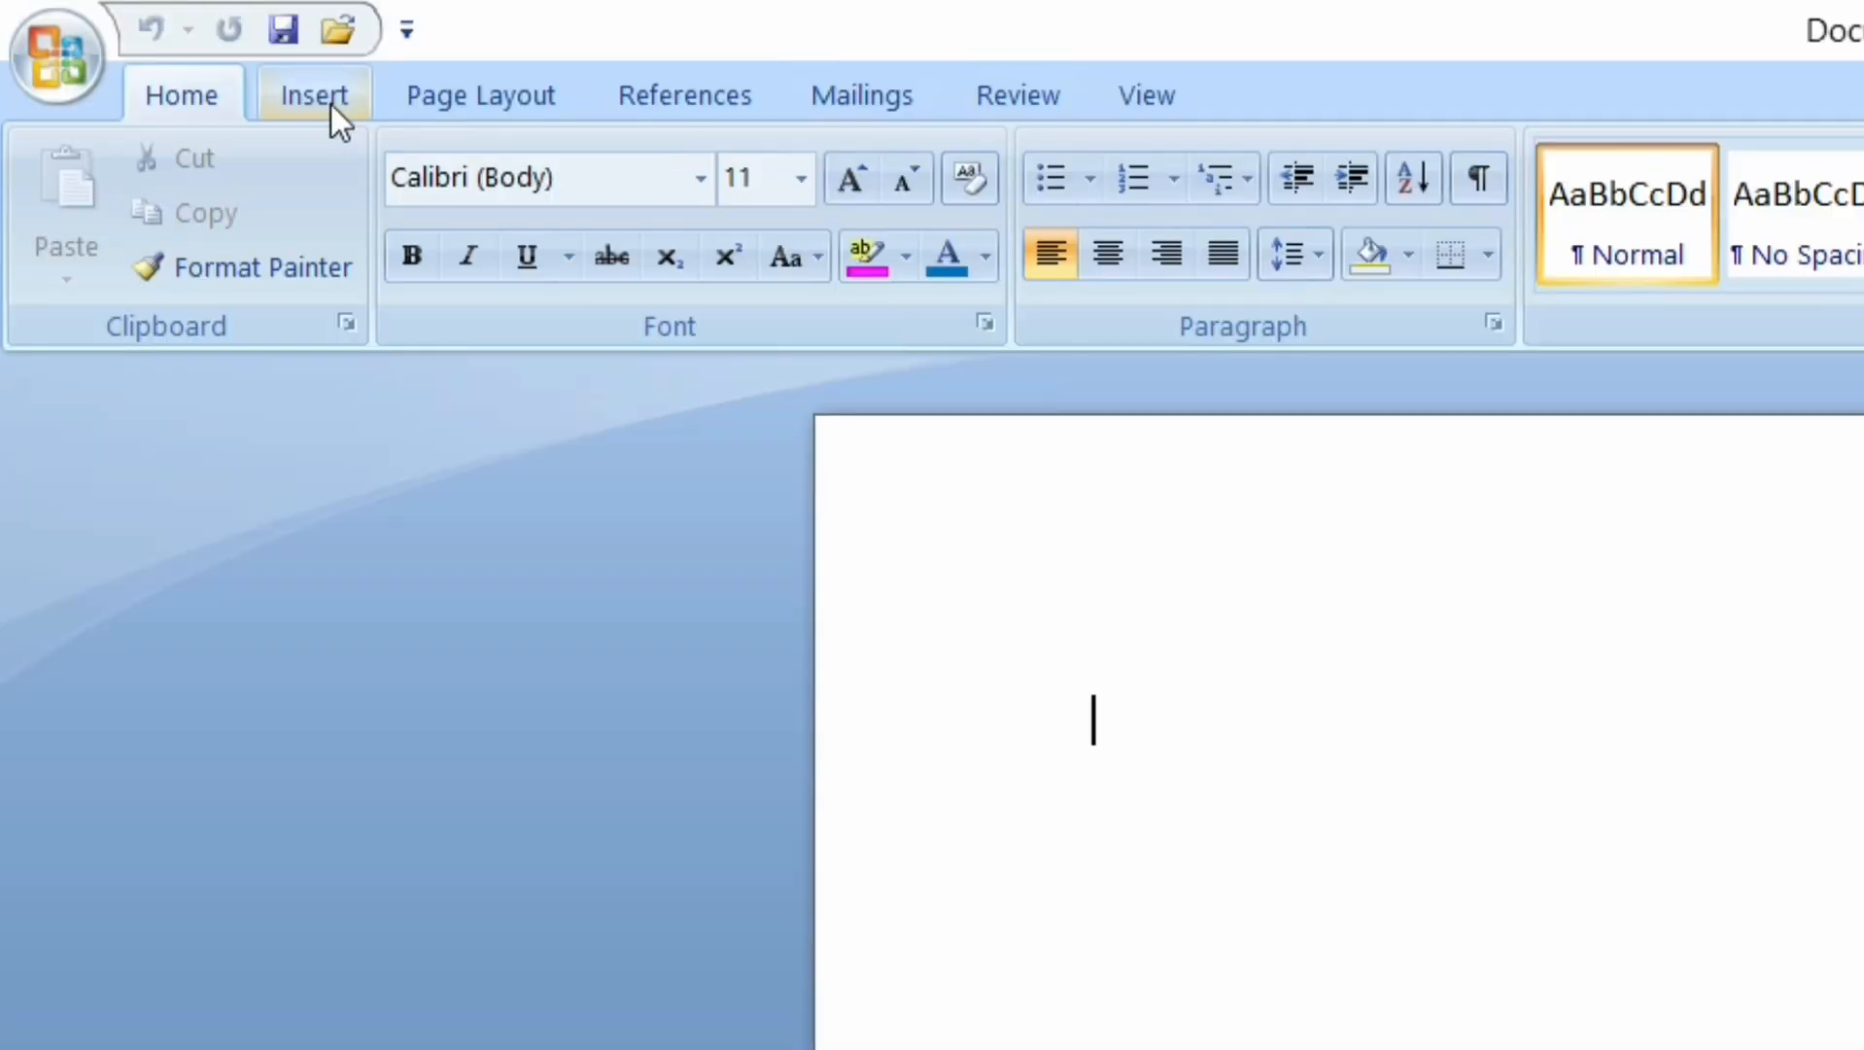
- Insert a table with 7 columns and 10 rows into the blank document
{"action": "left_click", "coordinate": [330, 103]}
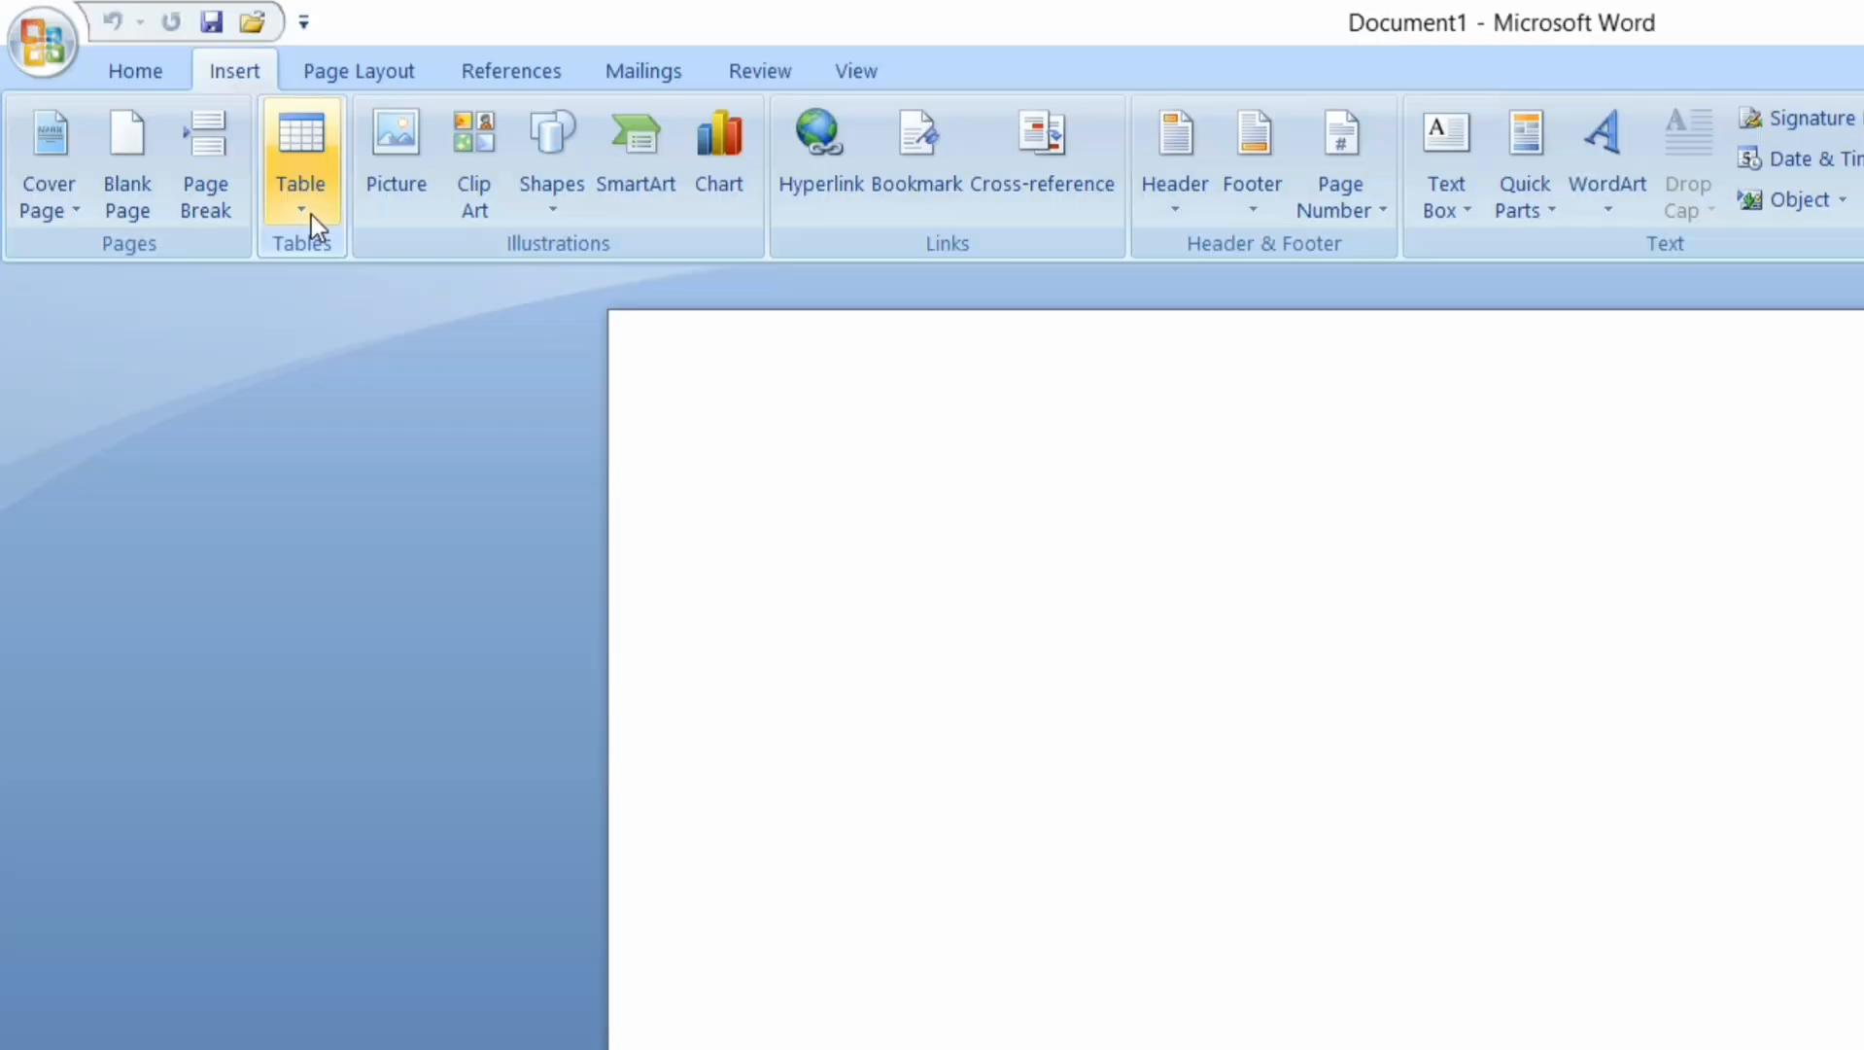
{"action": "left_click", "coordinate": [192, 133]}
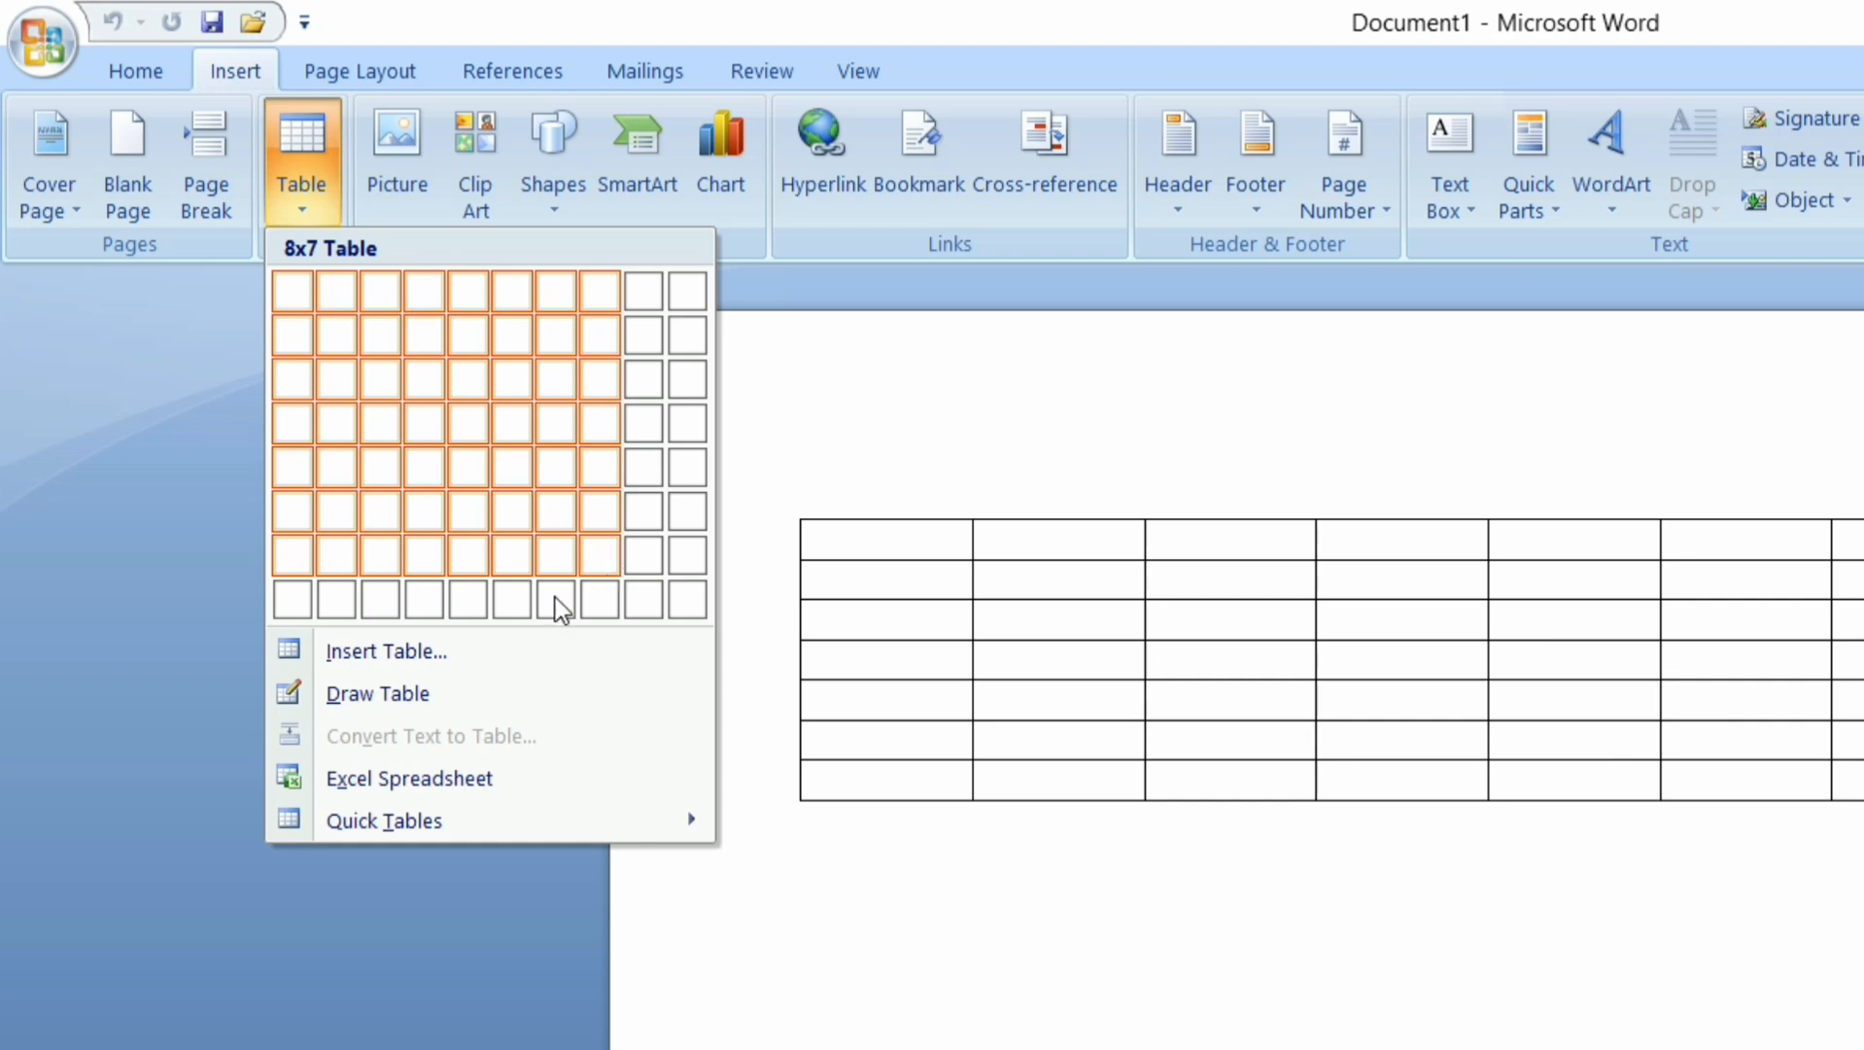
{"action": "left_click", "coordinate": [423, 649]}
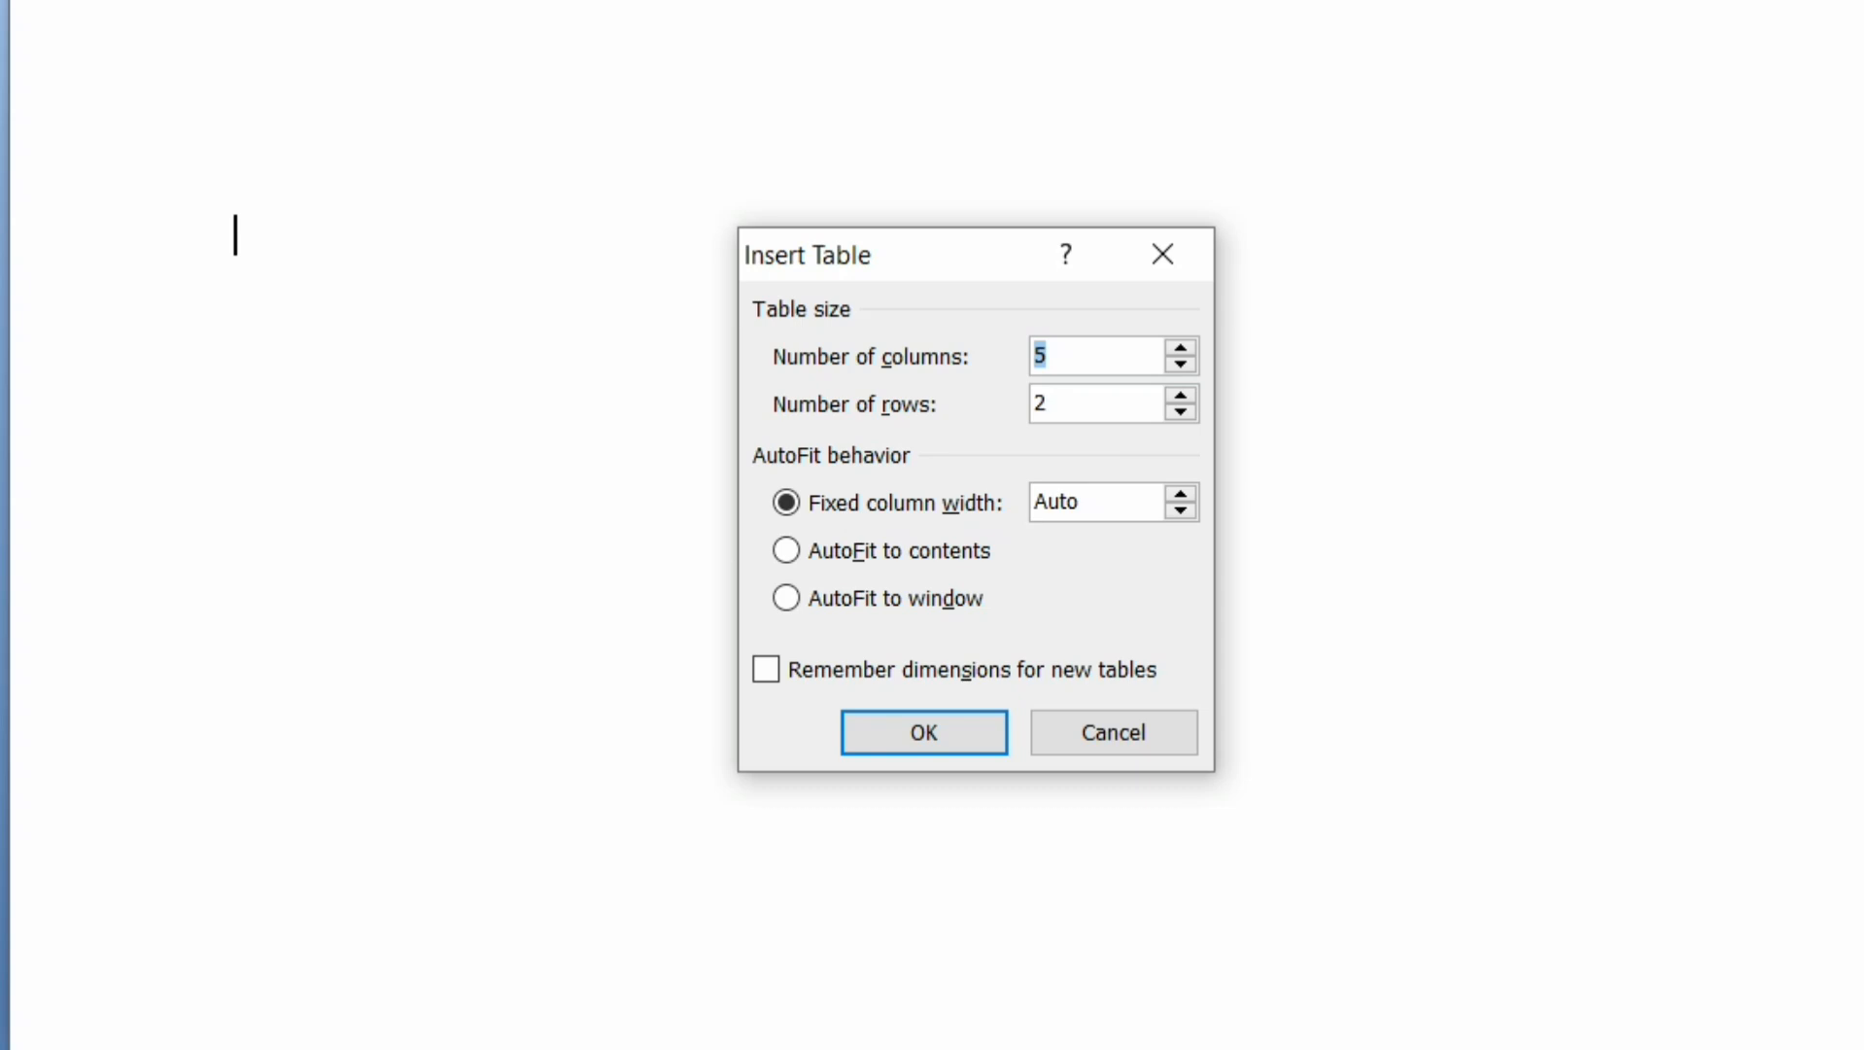
{"action": "left_click", "coordinate": [1061, 353]}
{"action": "key", "text": "BackSpace"}
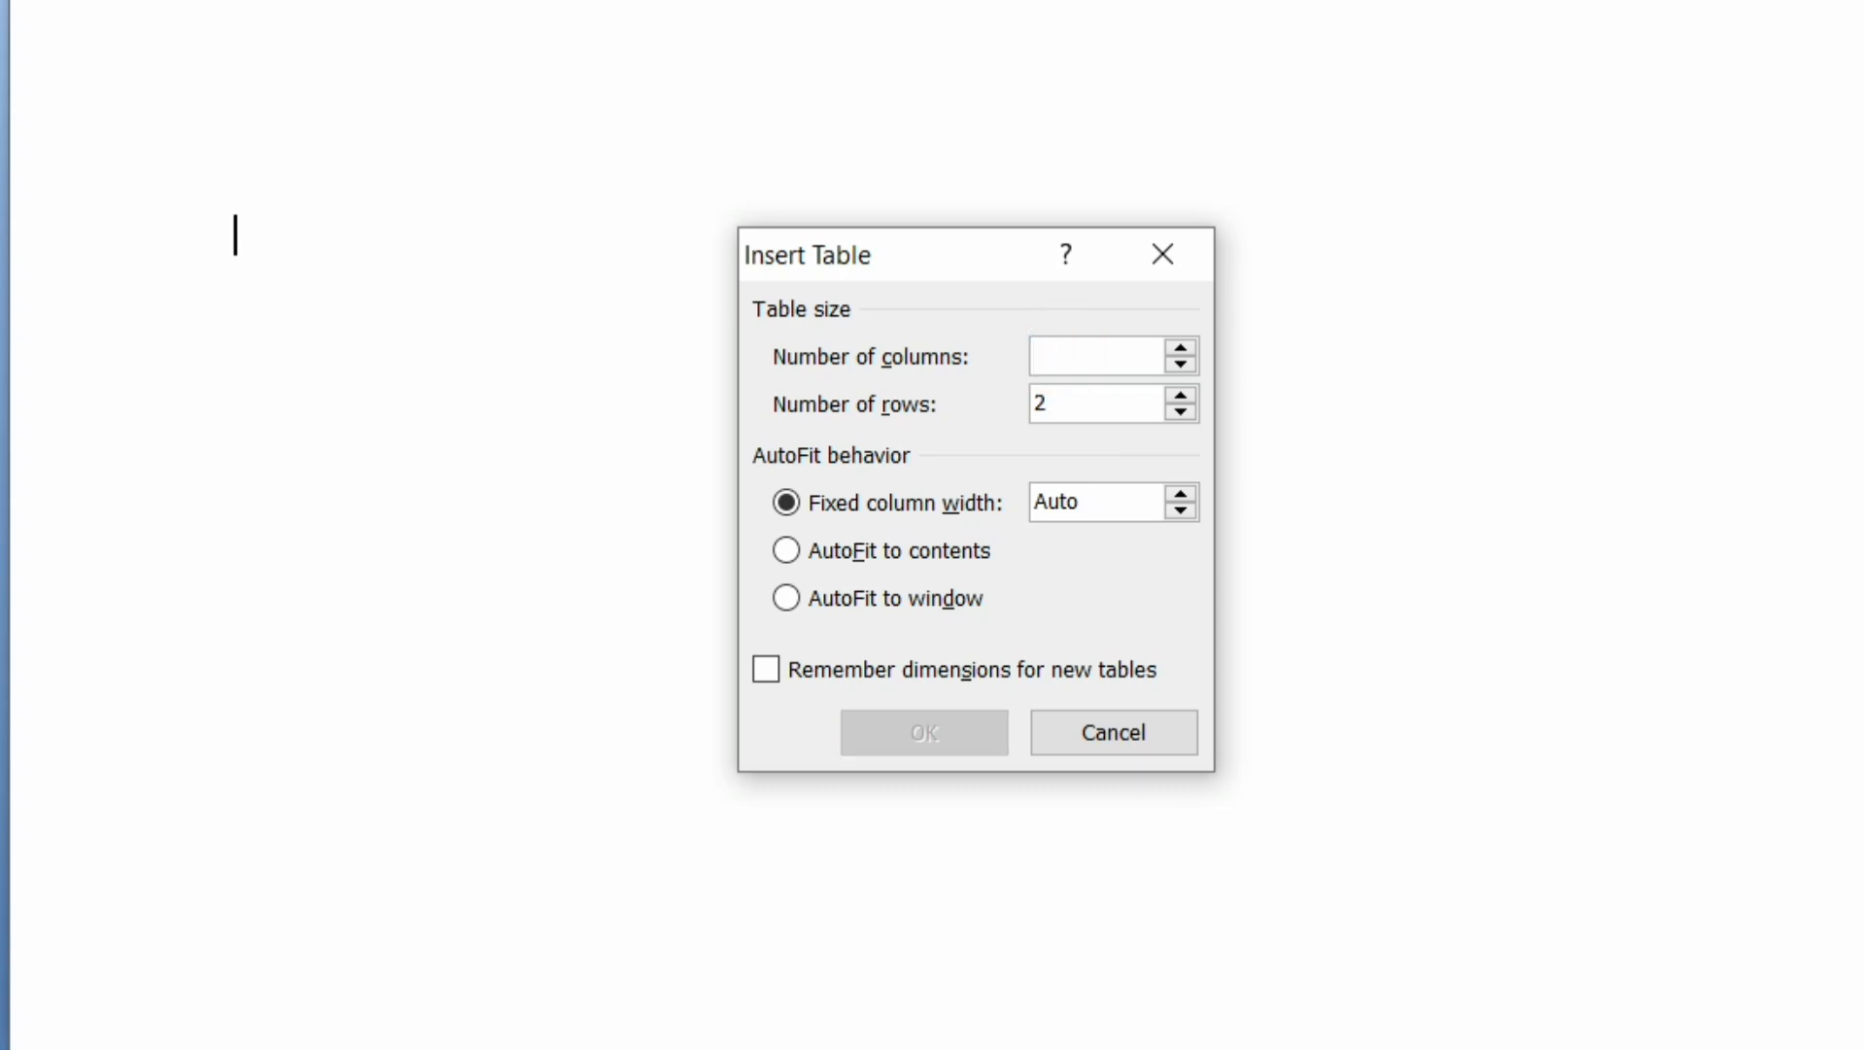
{"action": "type", "text": "7"}
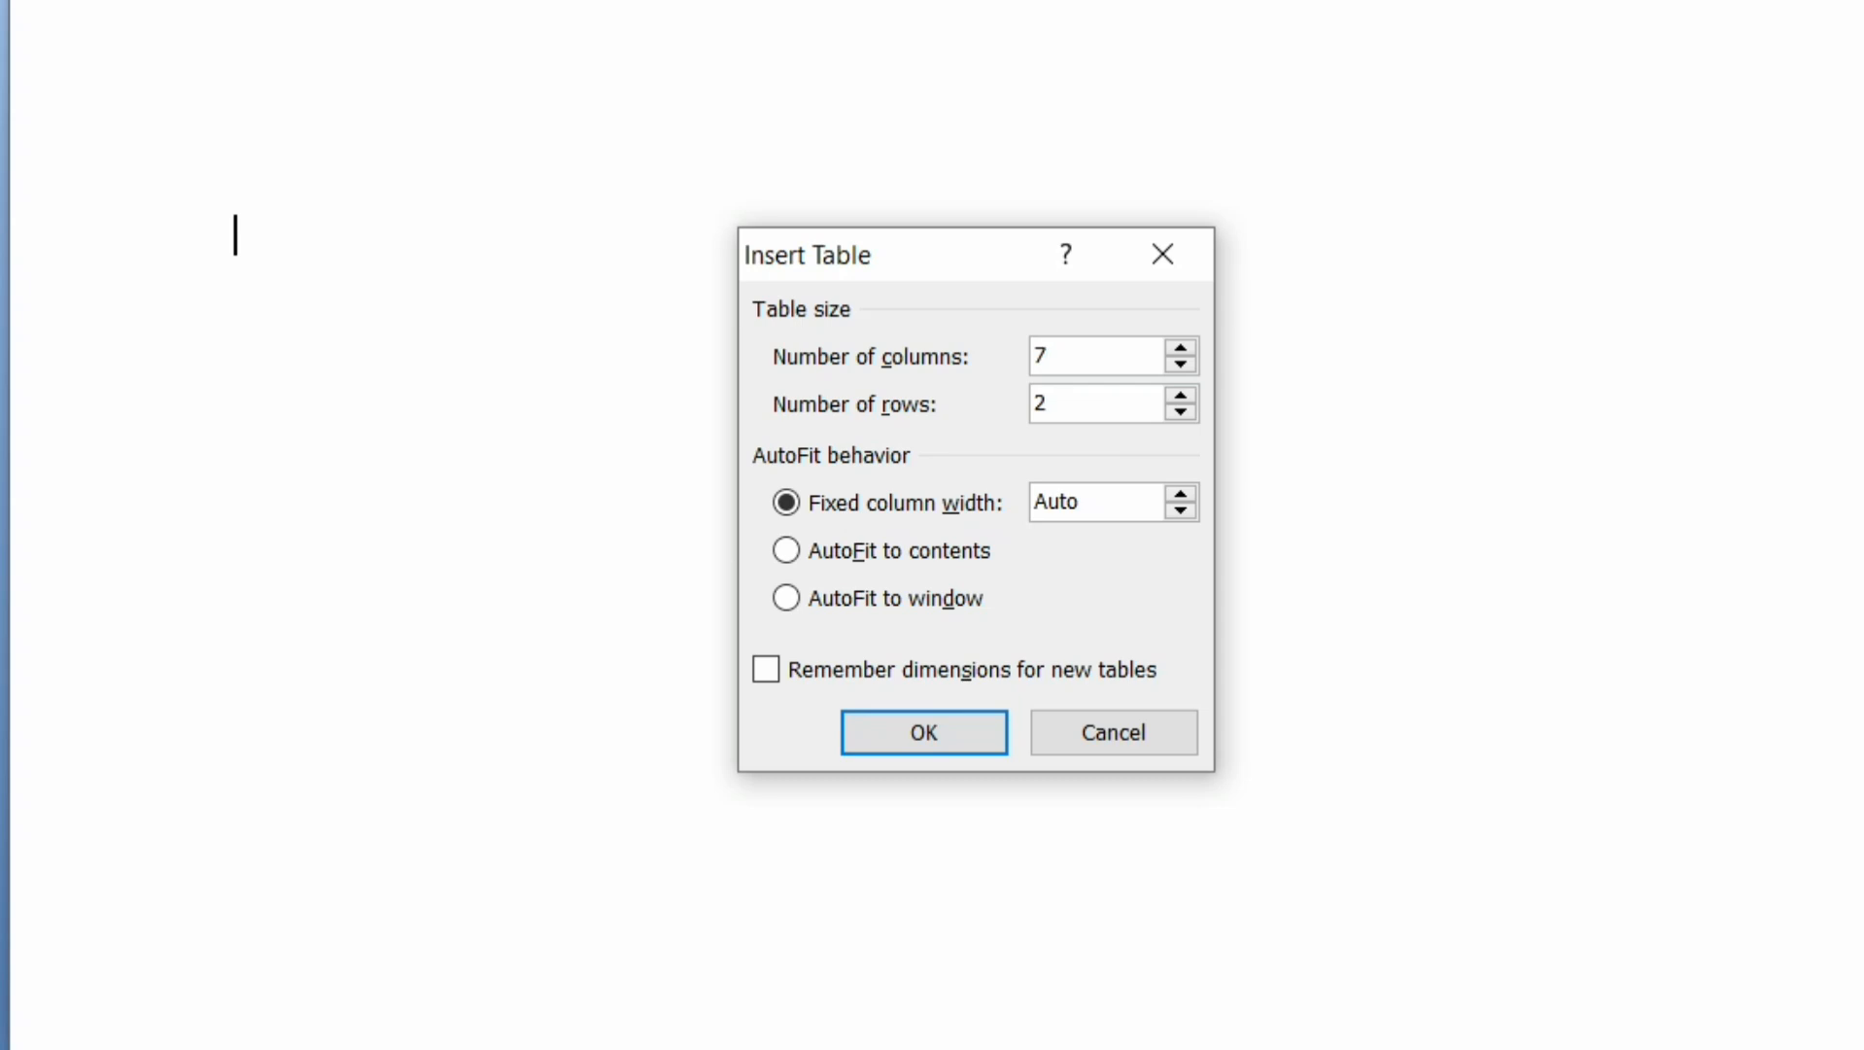
{"action": "left_click", "coordinate": [1060, 399]}
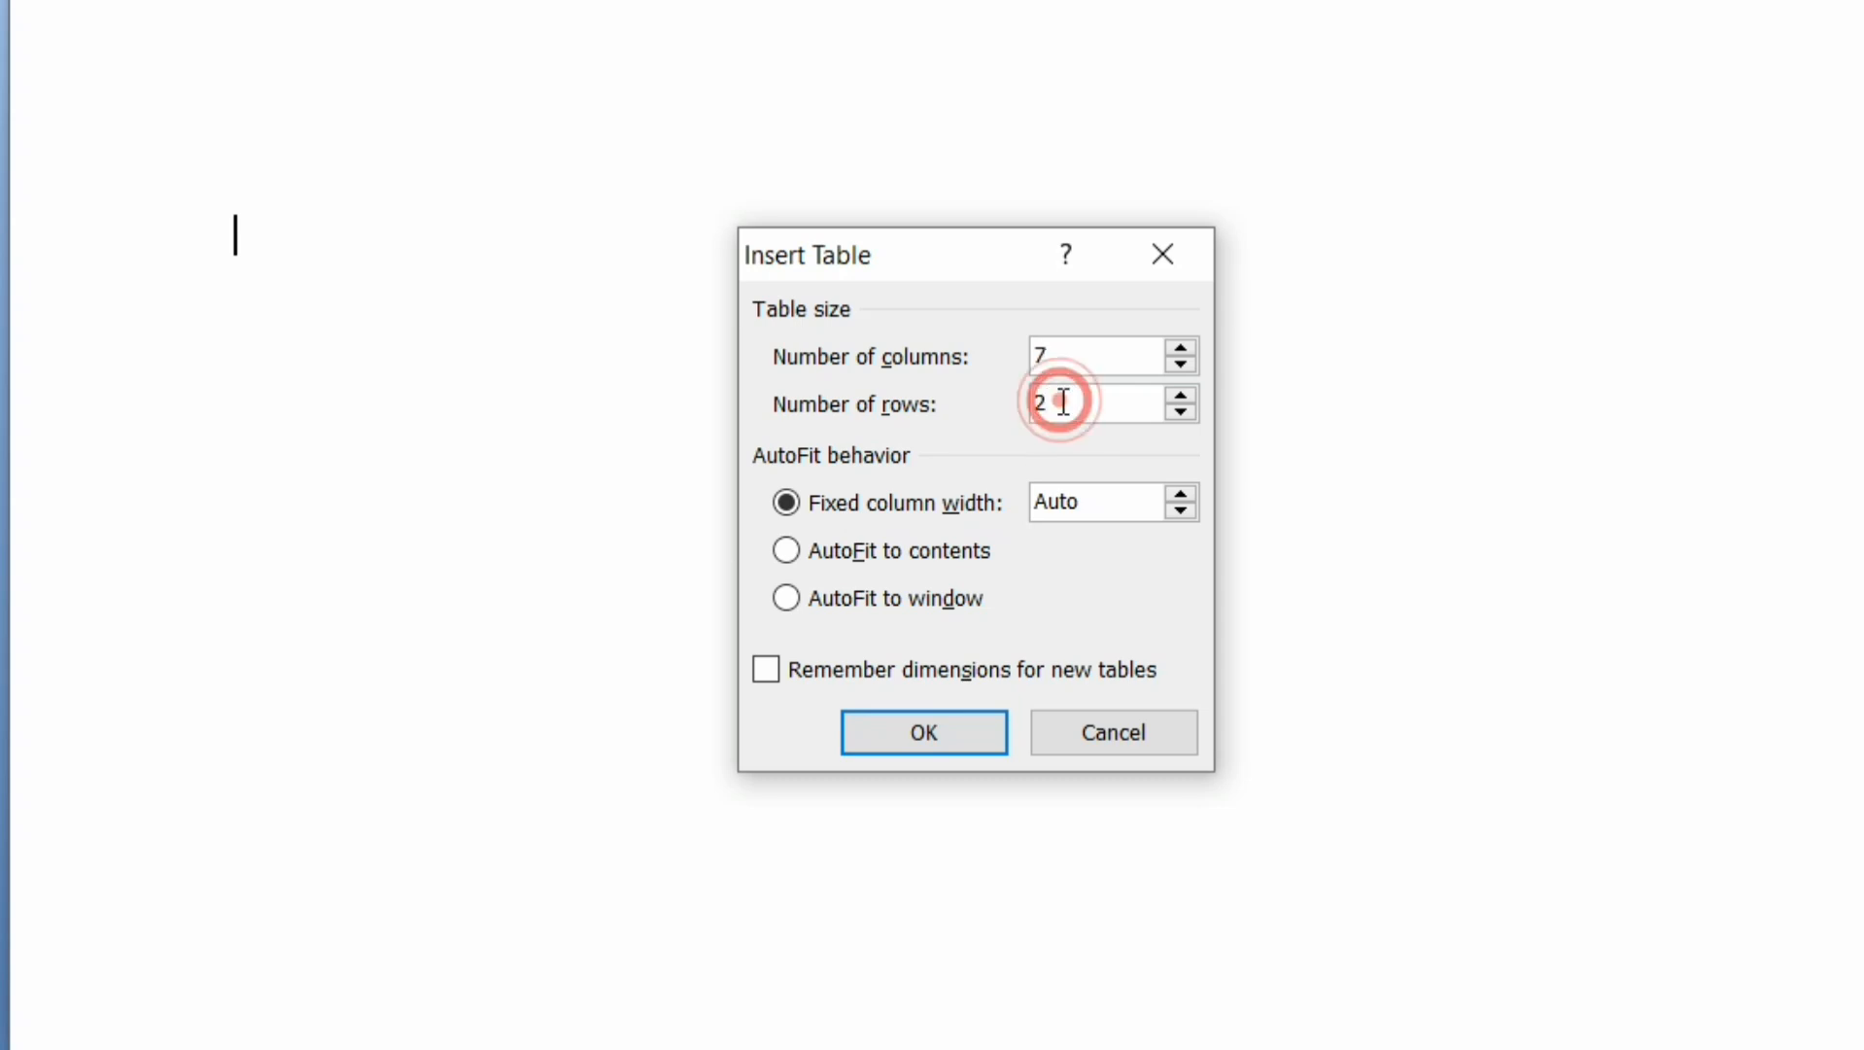
{"action": "key", "text": "BackSpace"}
{"action": "type", "text": "10"}
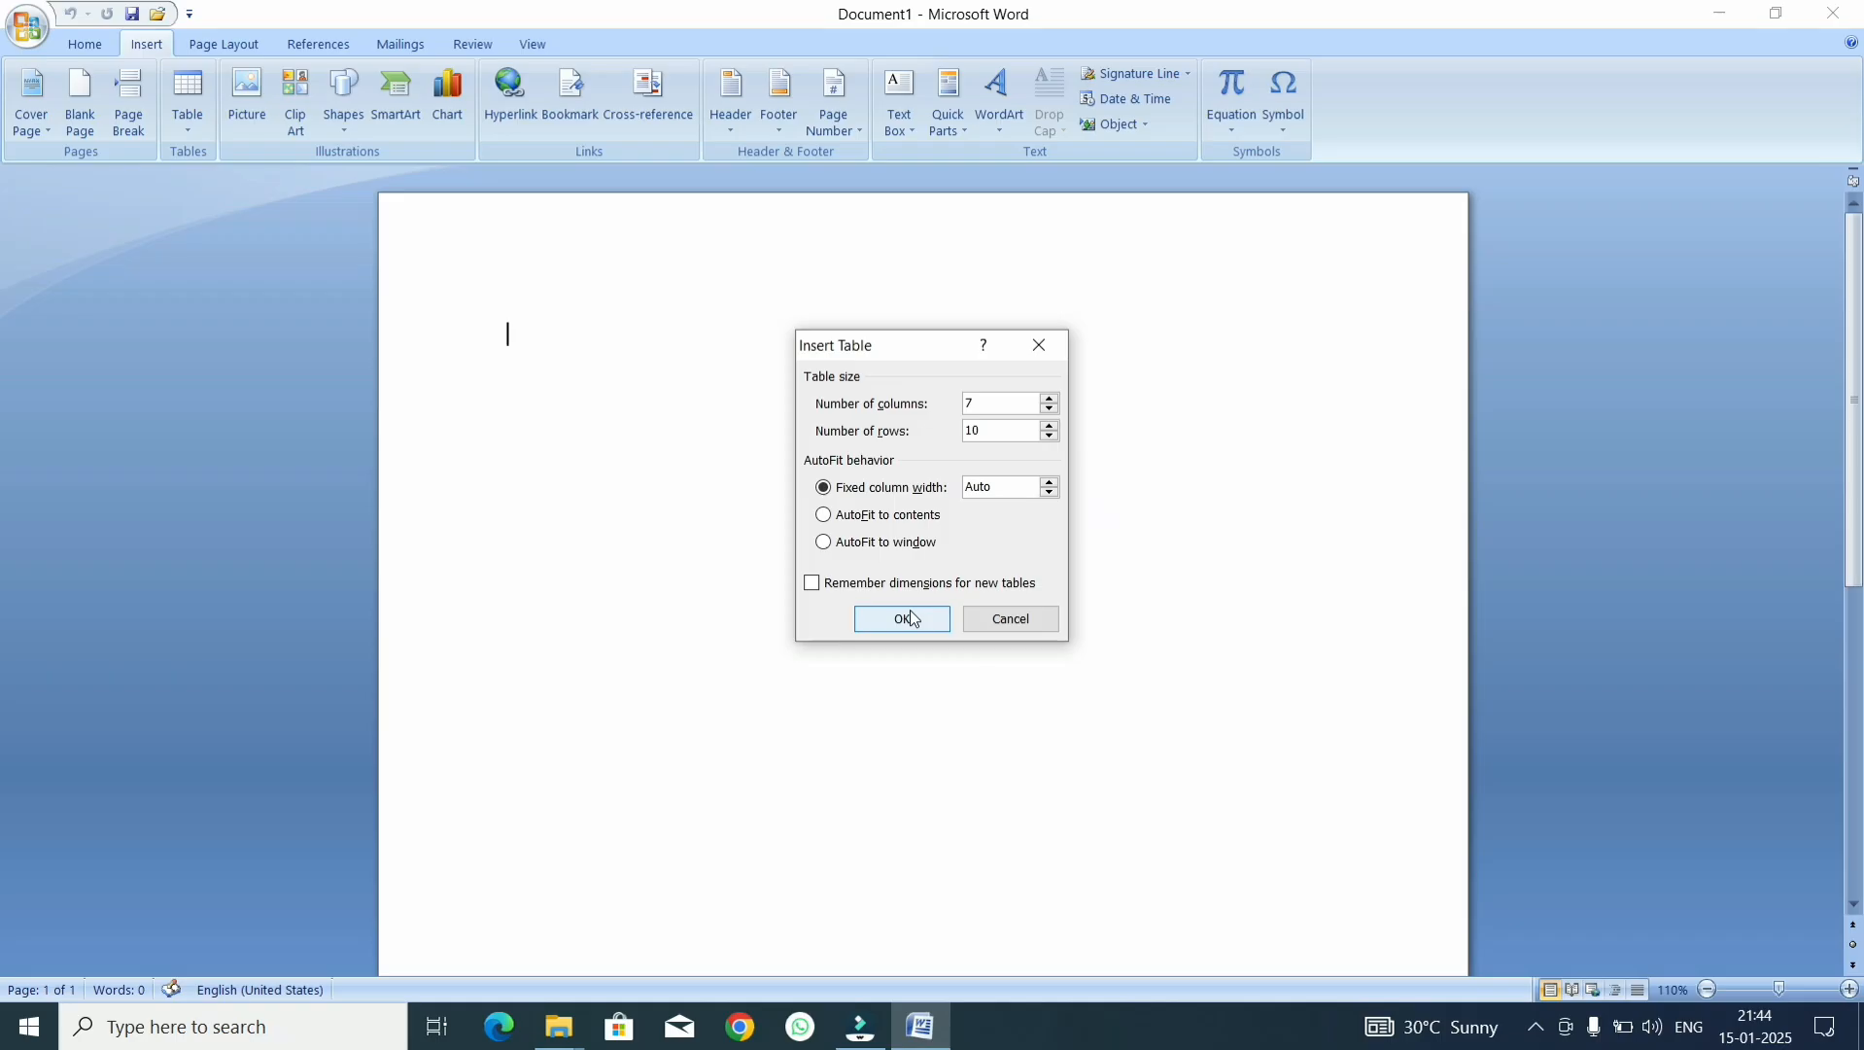
{"action": "left_click", "coordinate": [948, 724]}
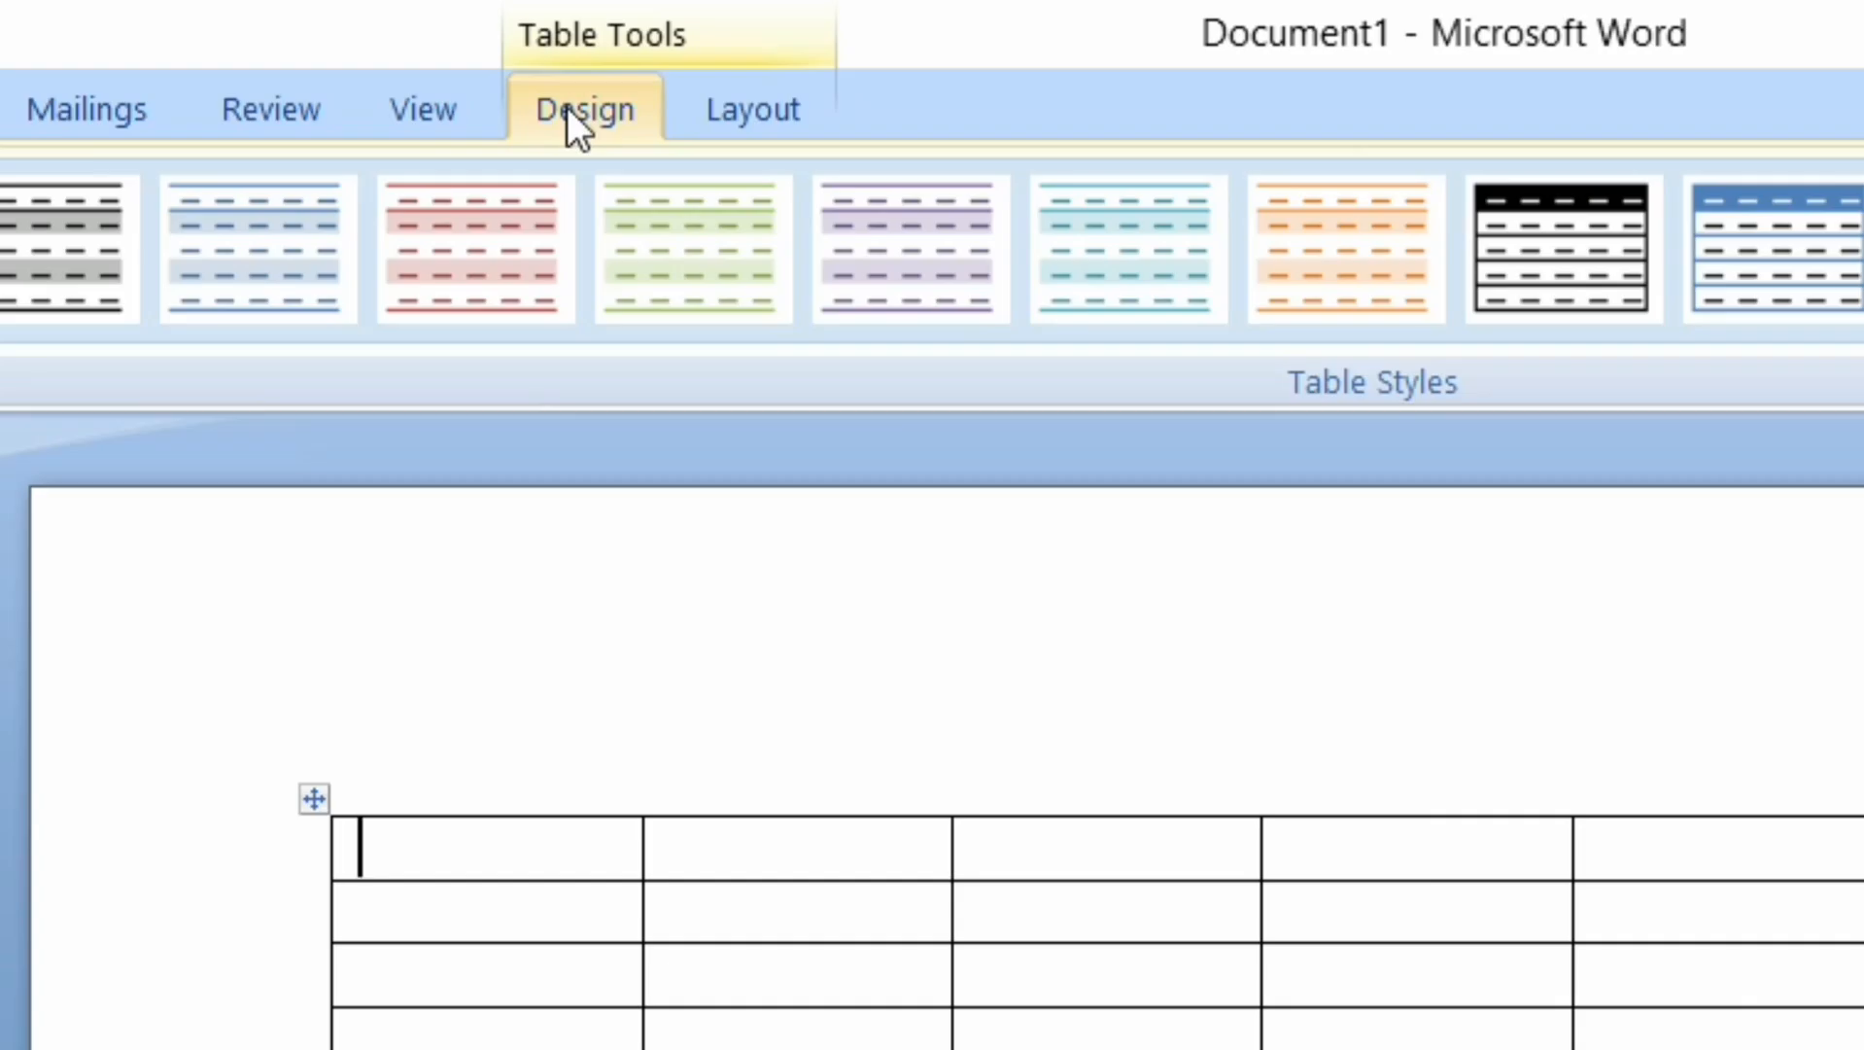
- Examine the table layout and design tools, moving the insertion point out of the table and back into its first cell
{"action": "left_click", "coordinate": [807, 97]}
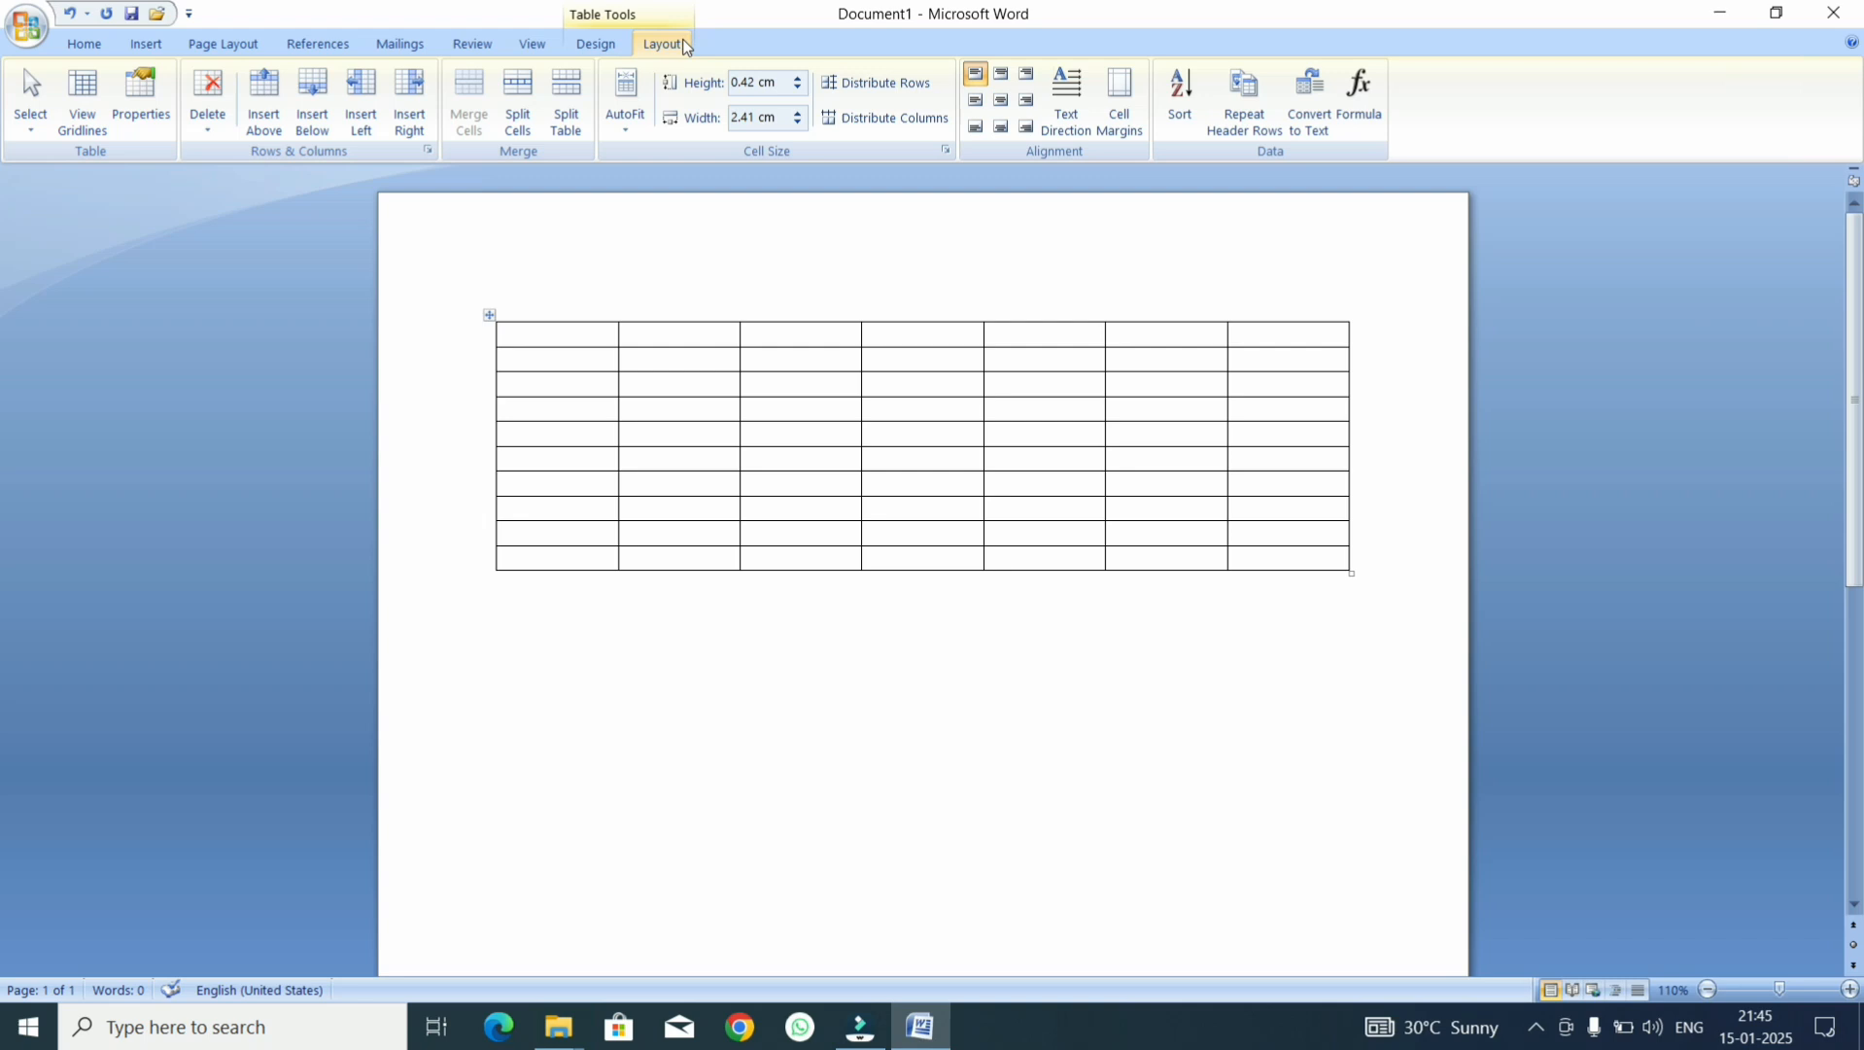
{"action": "left_click", "coordinate": [688, 634]}
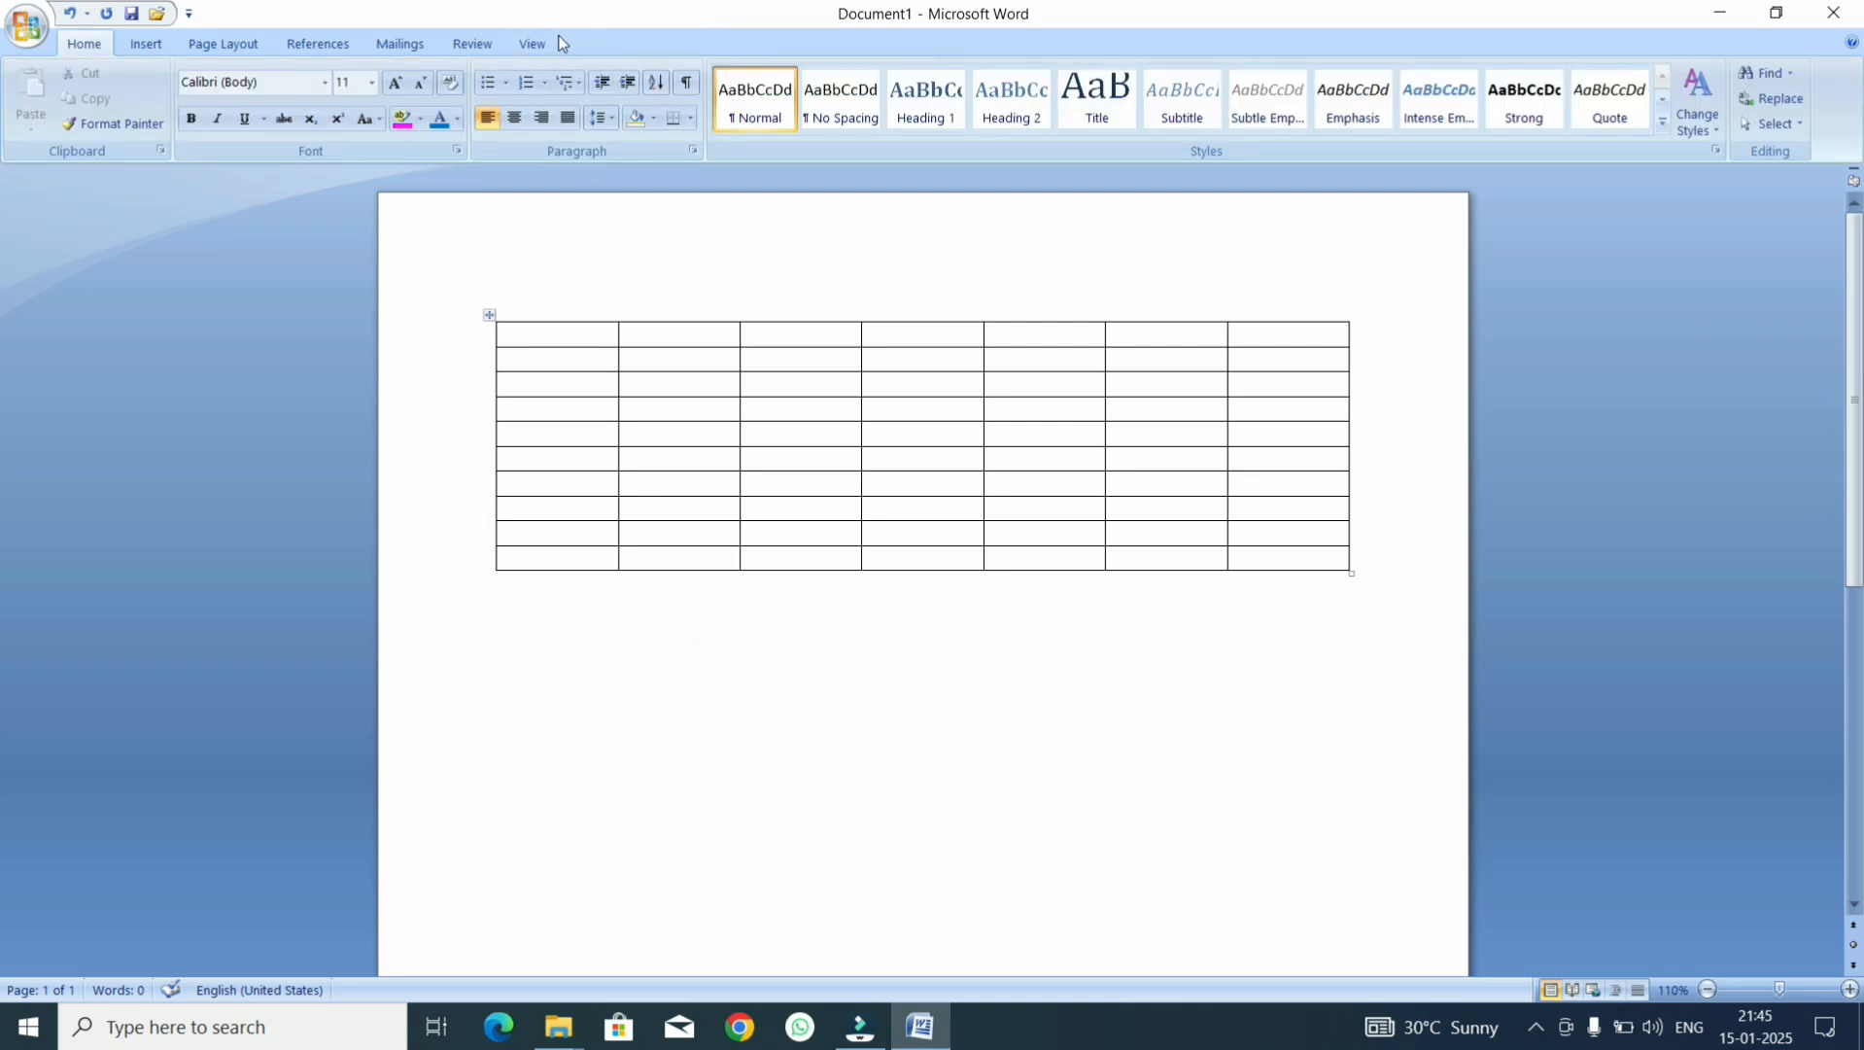
{"action": "left_click", "coordinate": [532, 333]}
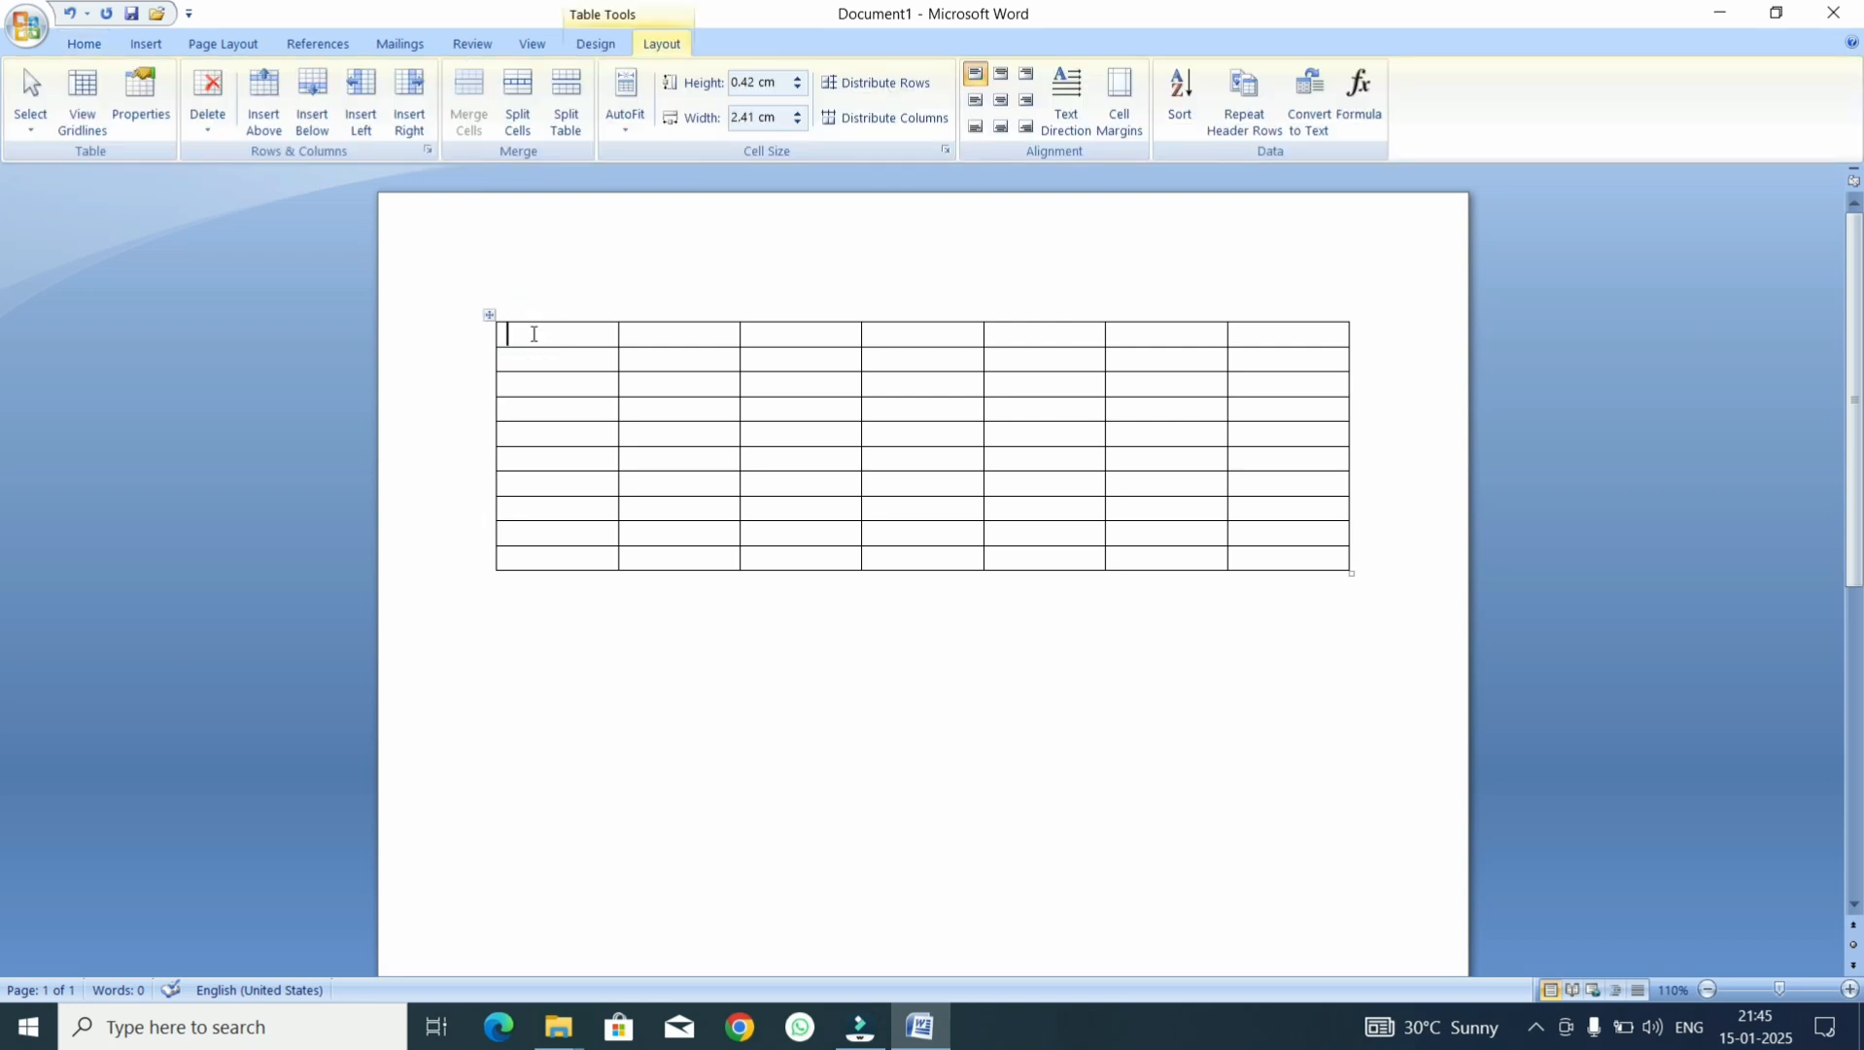
{"action": "left_click", "coordinate": [596, 45]}
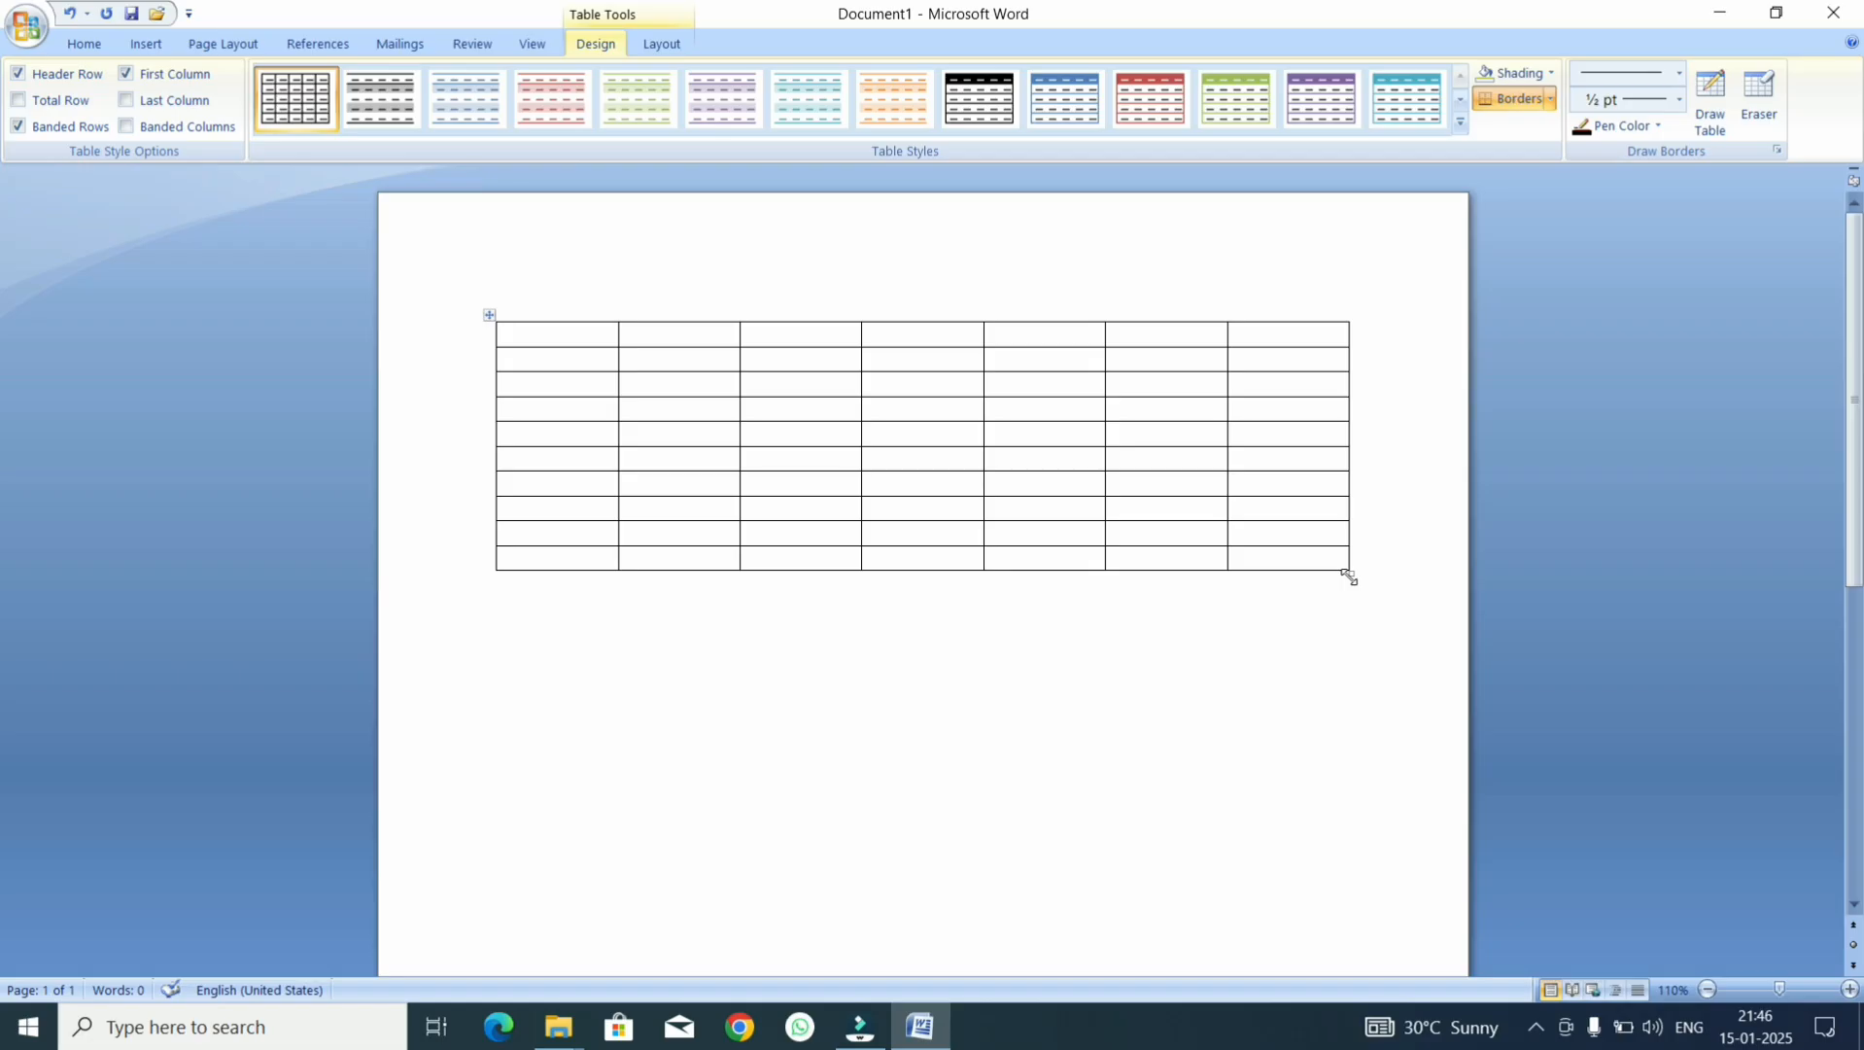
- Enlarge the whole table, mainly in height, and make its first row taller than the others
{"action": "left_click_drag", "start_coordinate": [1349, 576], "coordinate": [1376, 834]}
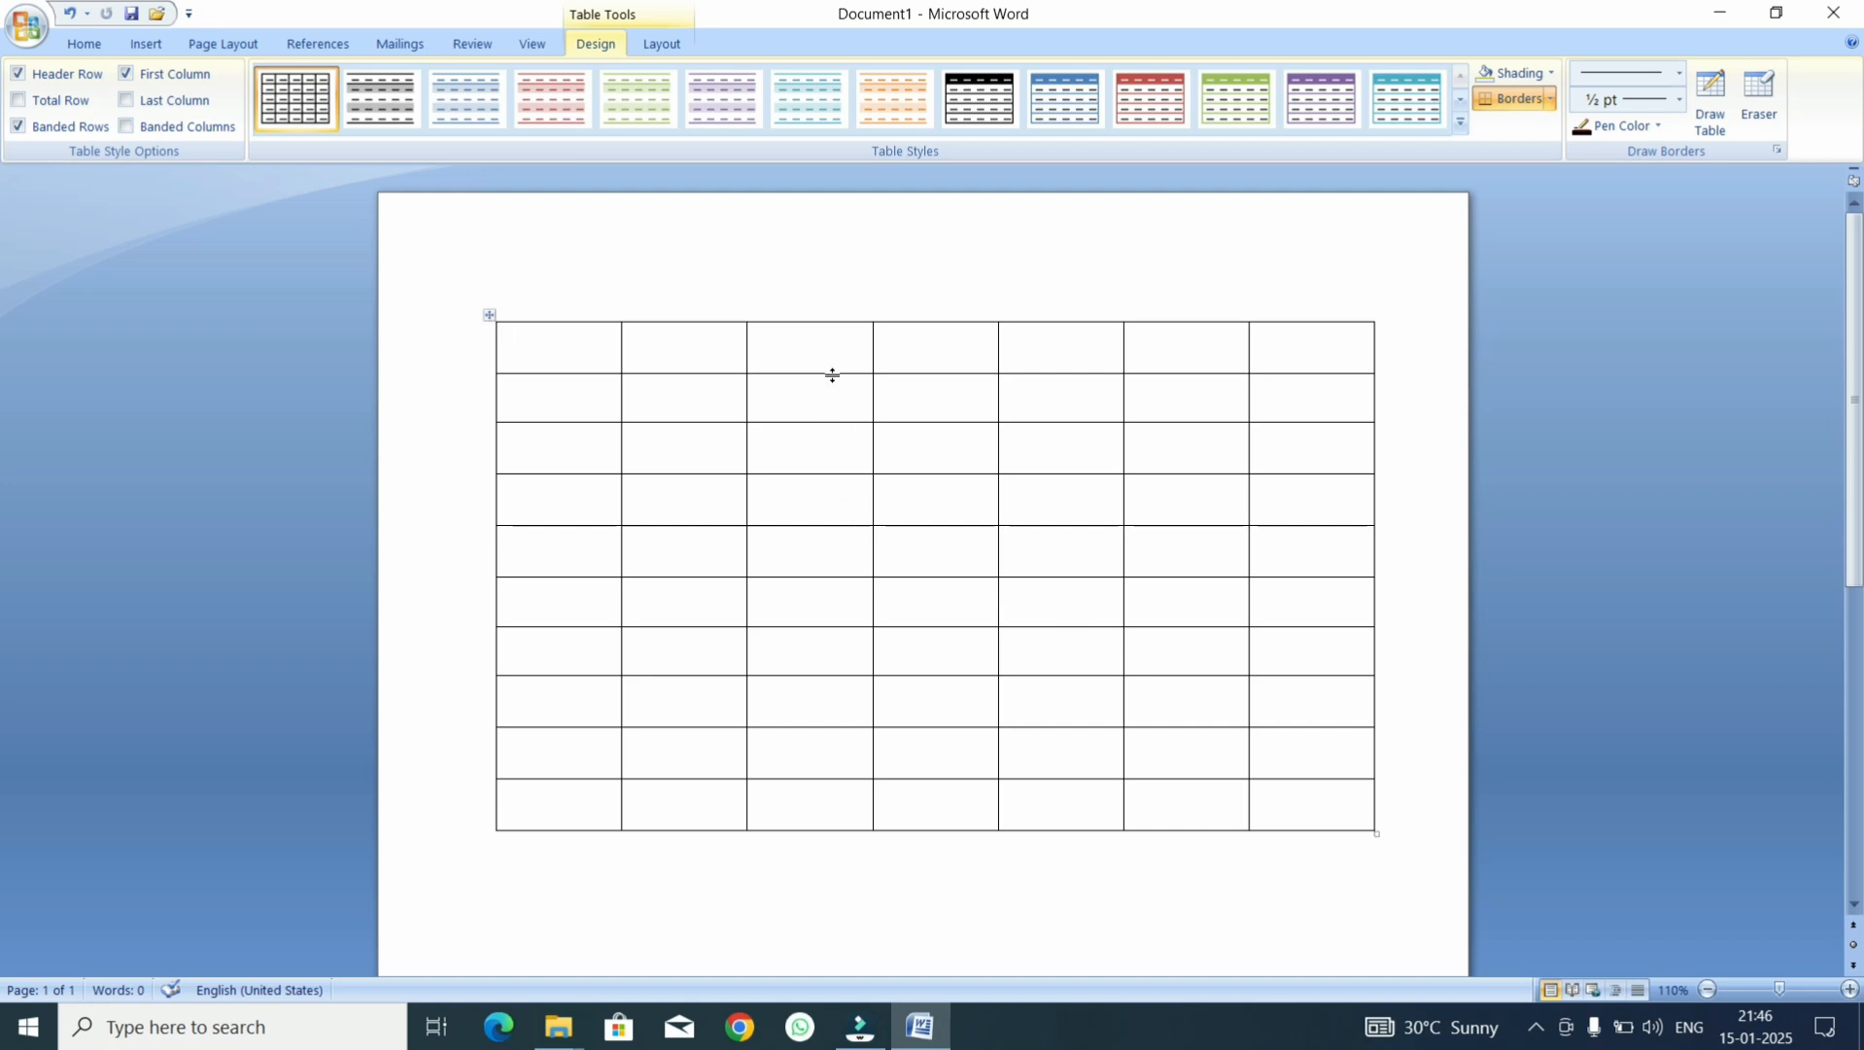
{"action": "left_click_drag", "start_coordinate": [833, 375], "coordinate": [834, 410]}
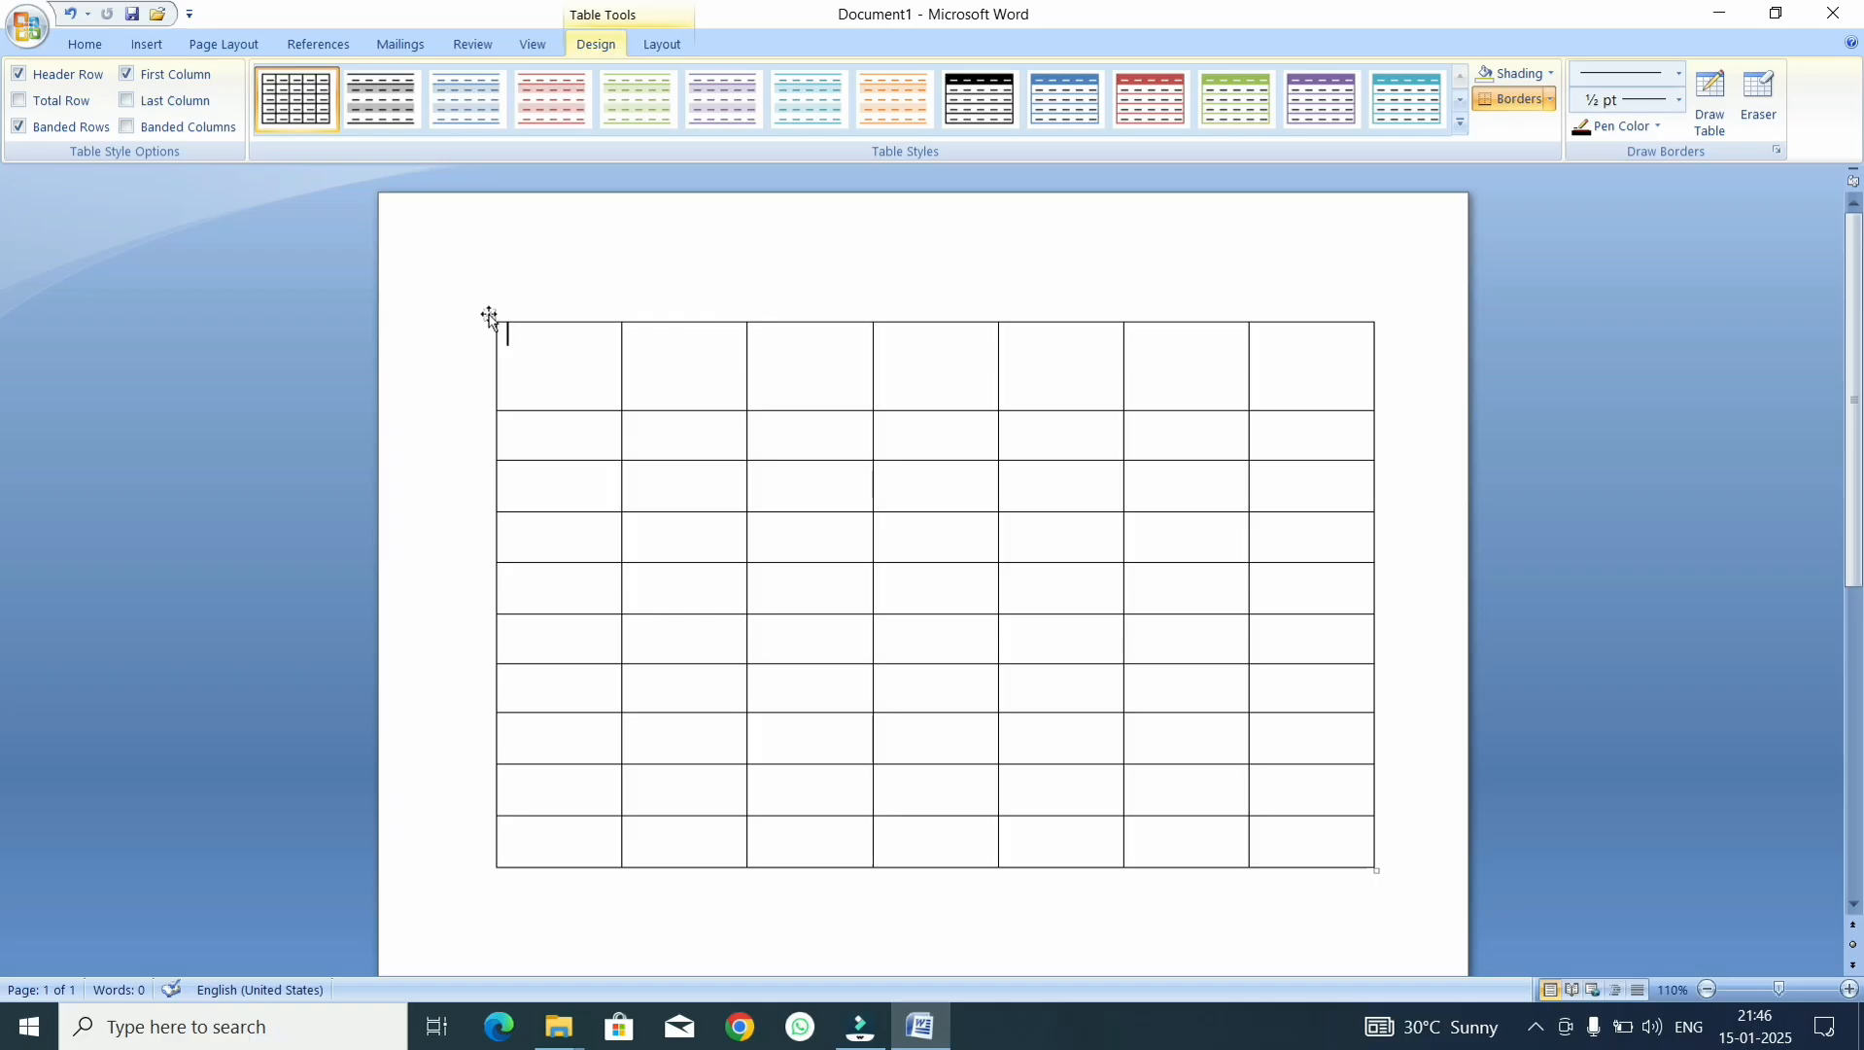
- Move the whole table slightly further down the page
{"action": "left_click", "coordinate": [773, 498]}
{"action": "left_click_drag", "start_coordinate": [489, 314], "coordinate": [476, 388]}
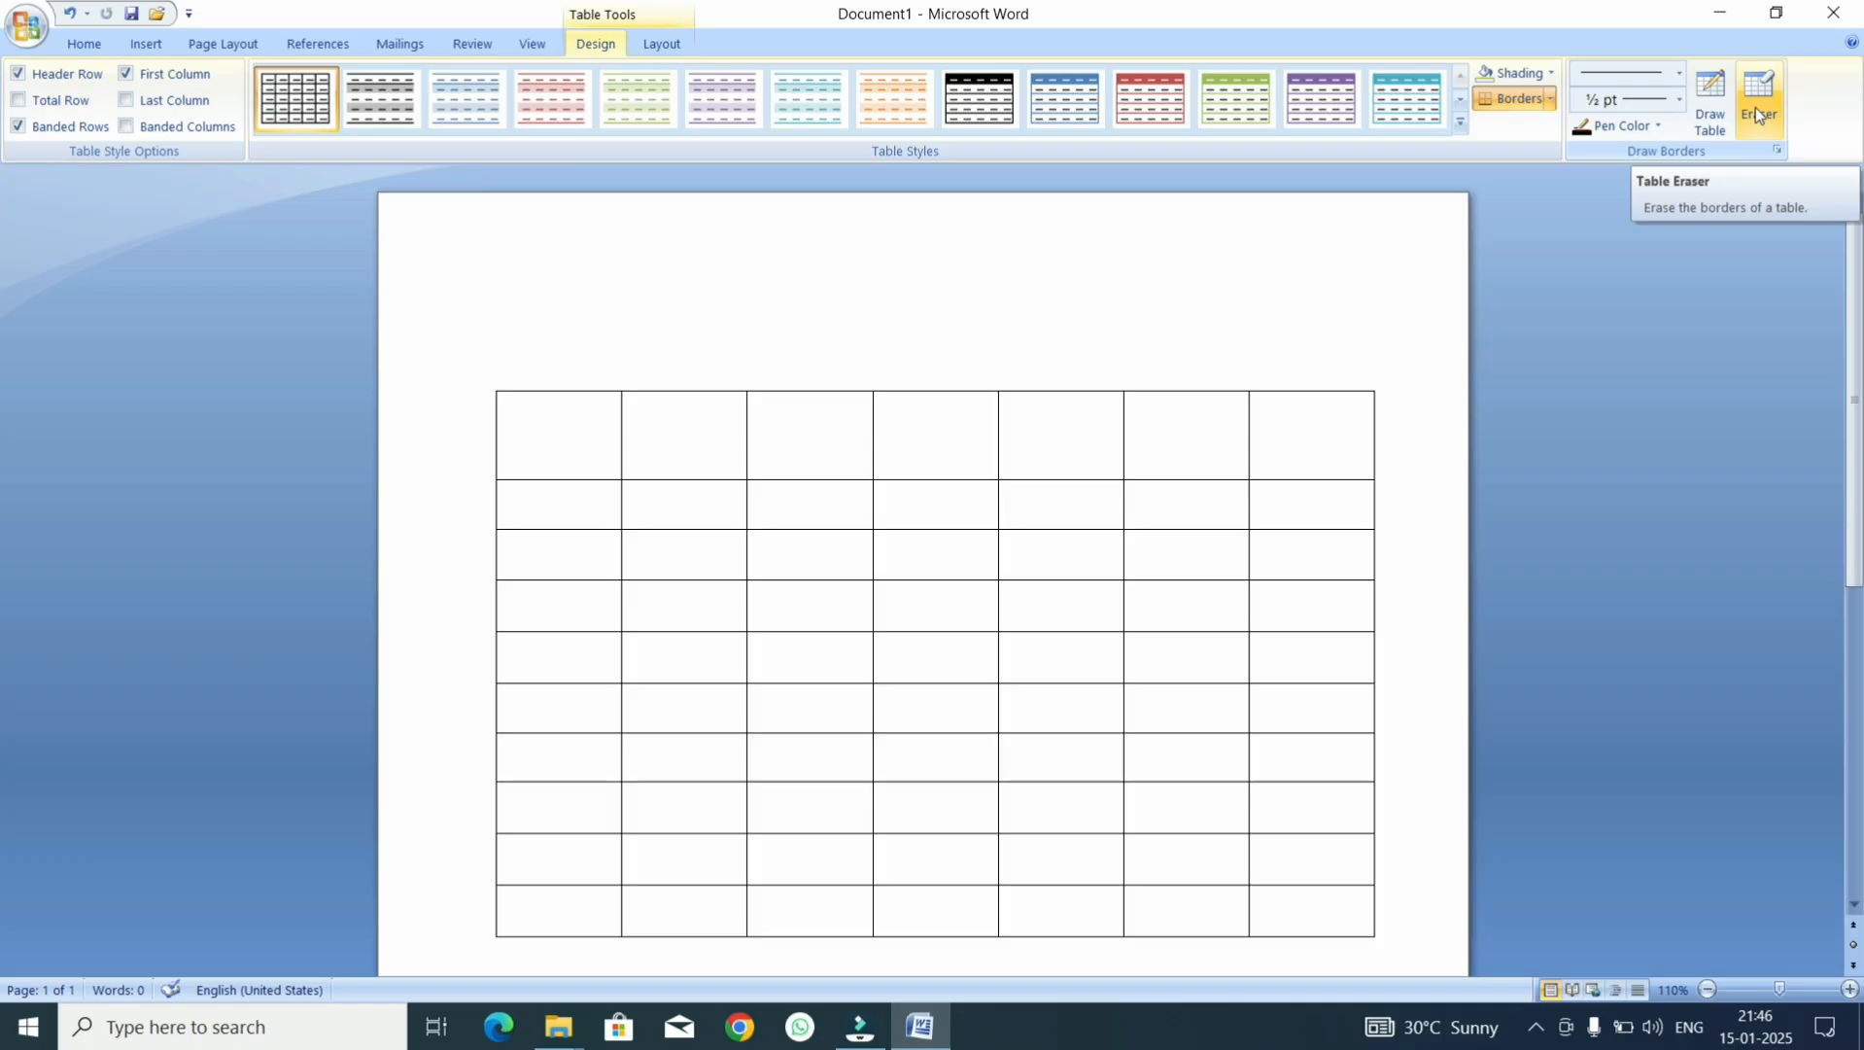
- Erase the borders between the first six cells of the last column to merge them into one tall cell
{"action": "left_click", "coordinate": [1636, 228]}
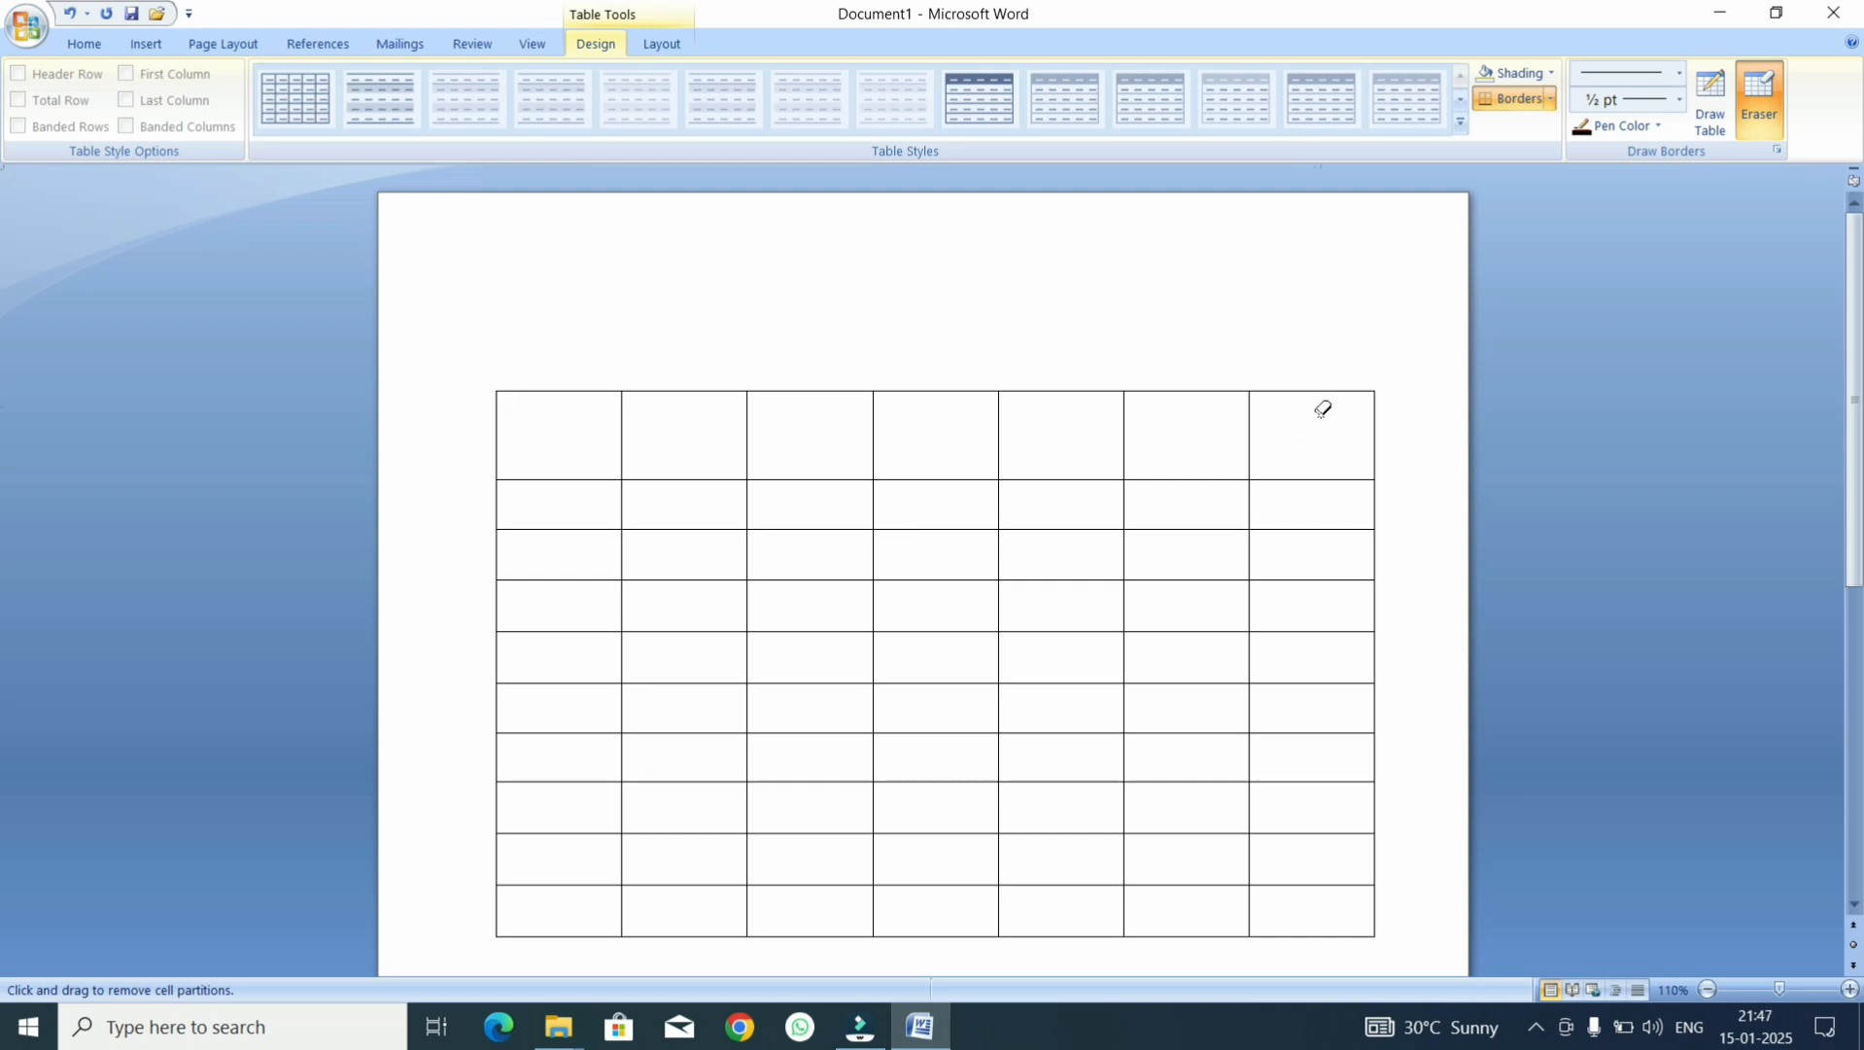
{"action": "left_click_drag", "start_coordinate": [1311, 440], "coordinate": [1332, 688]}
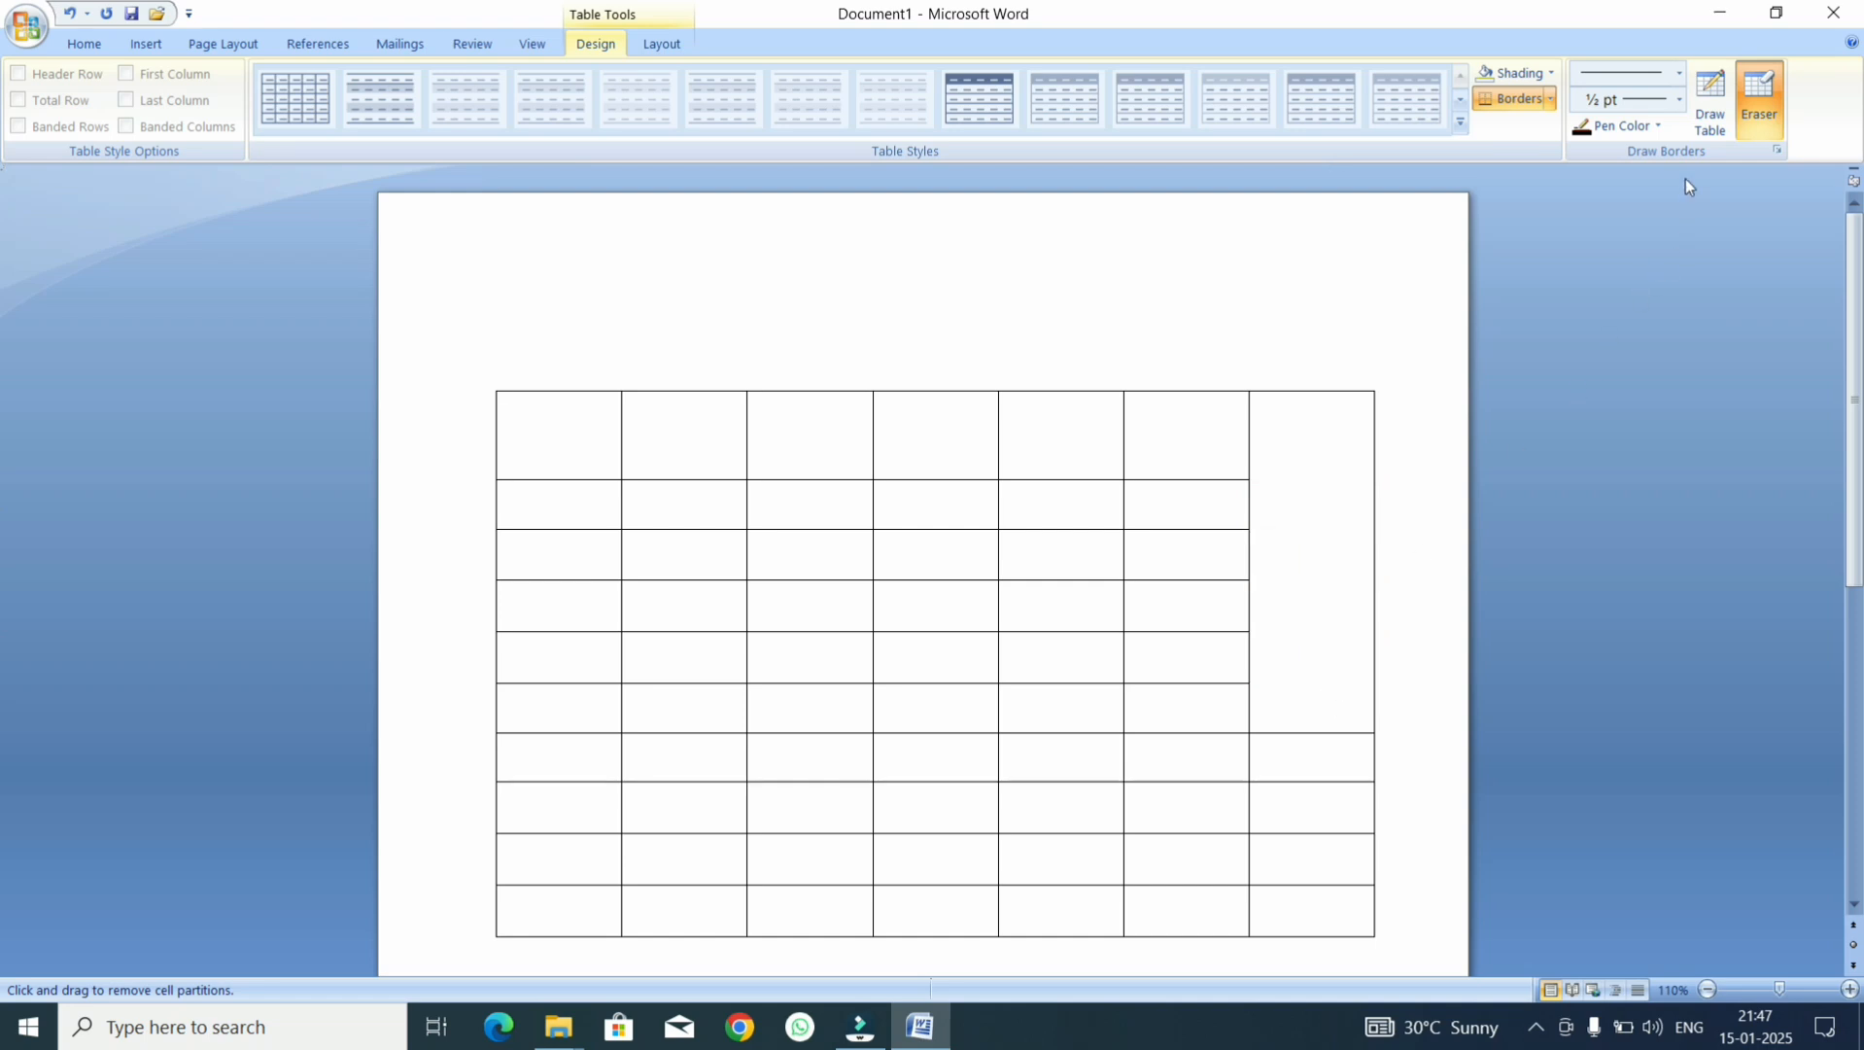
- Draw a vertical line splitting the tall merged cell and a horizontal line through the first row across the first six columns
{"action": "left_click", "coordinate": [1707, 119]}
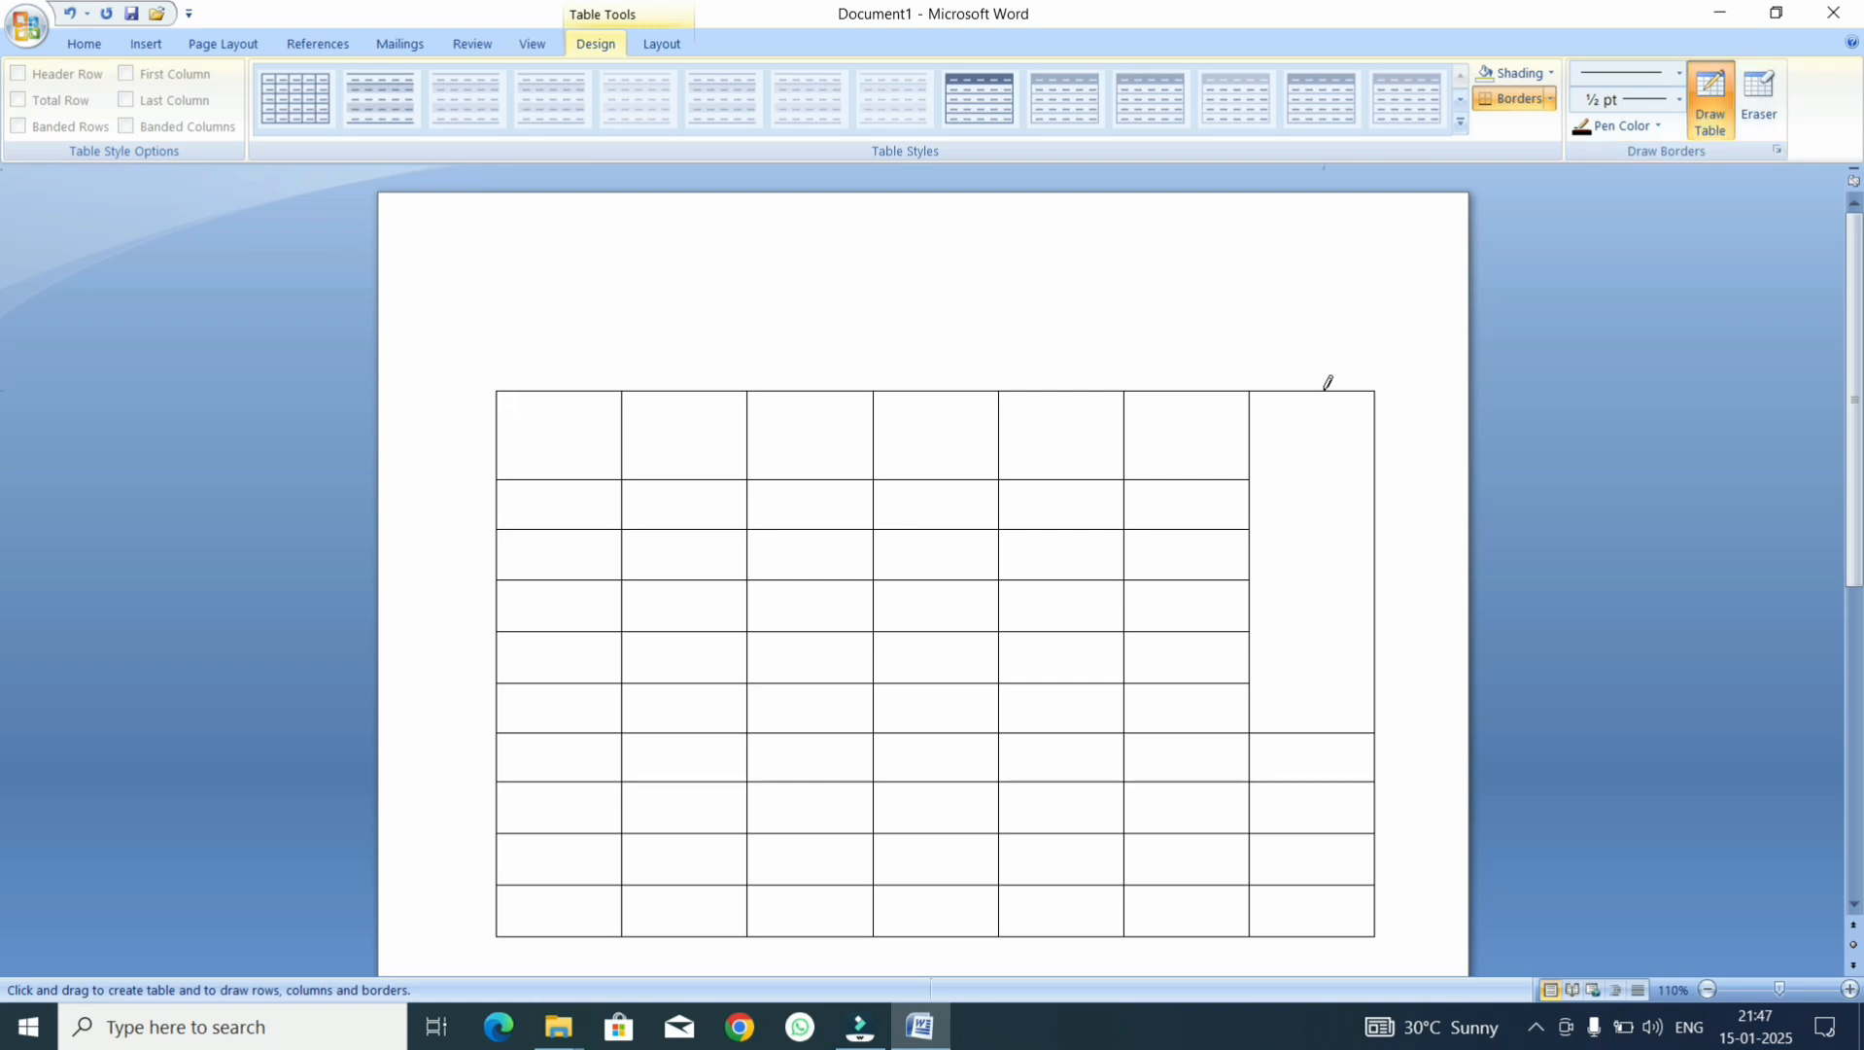
{"action": "left_click_drag", "start_coordinate": [1309, 389], "coordinate": [1309, 681]}
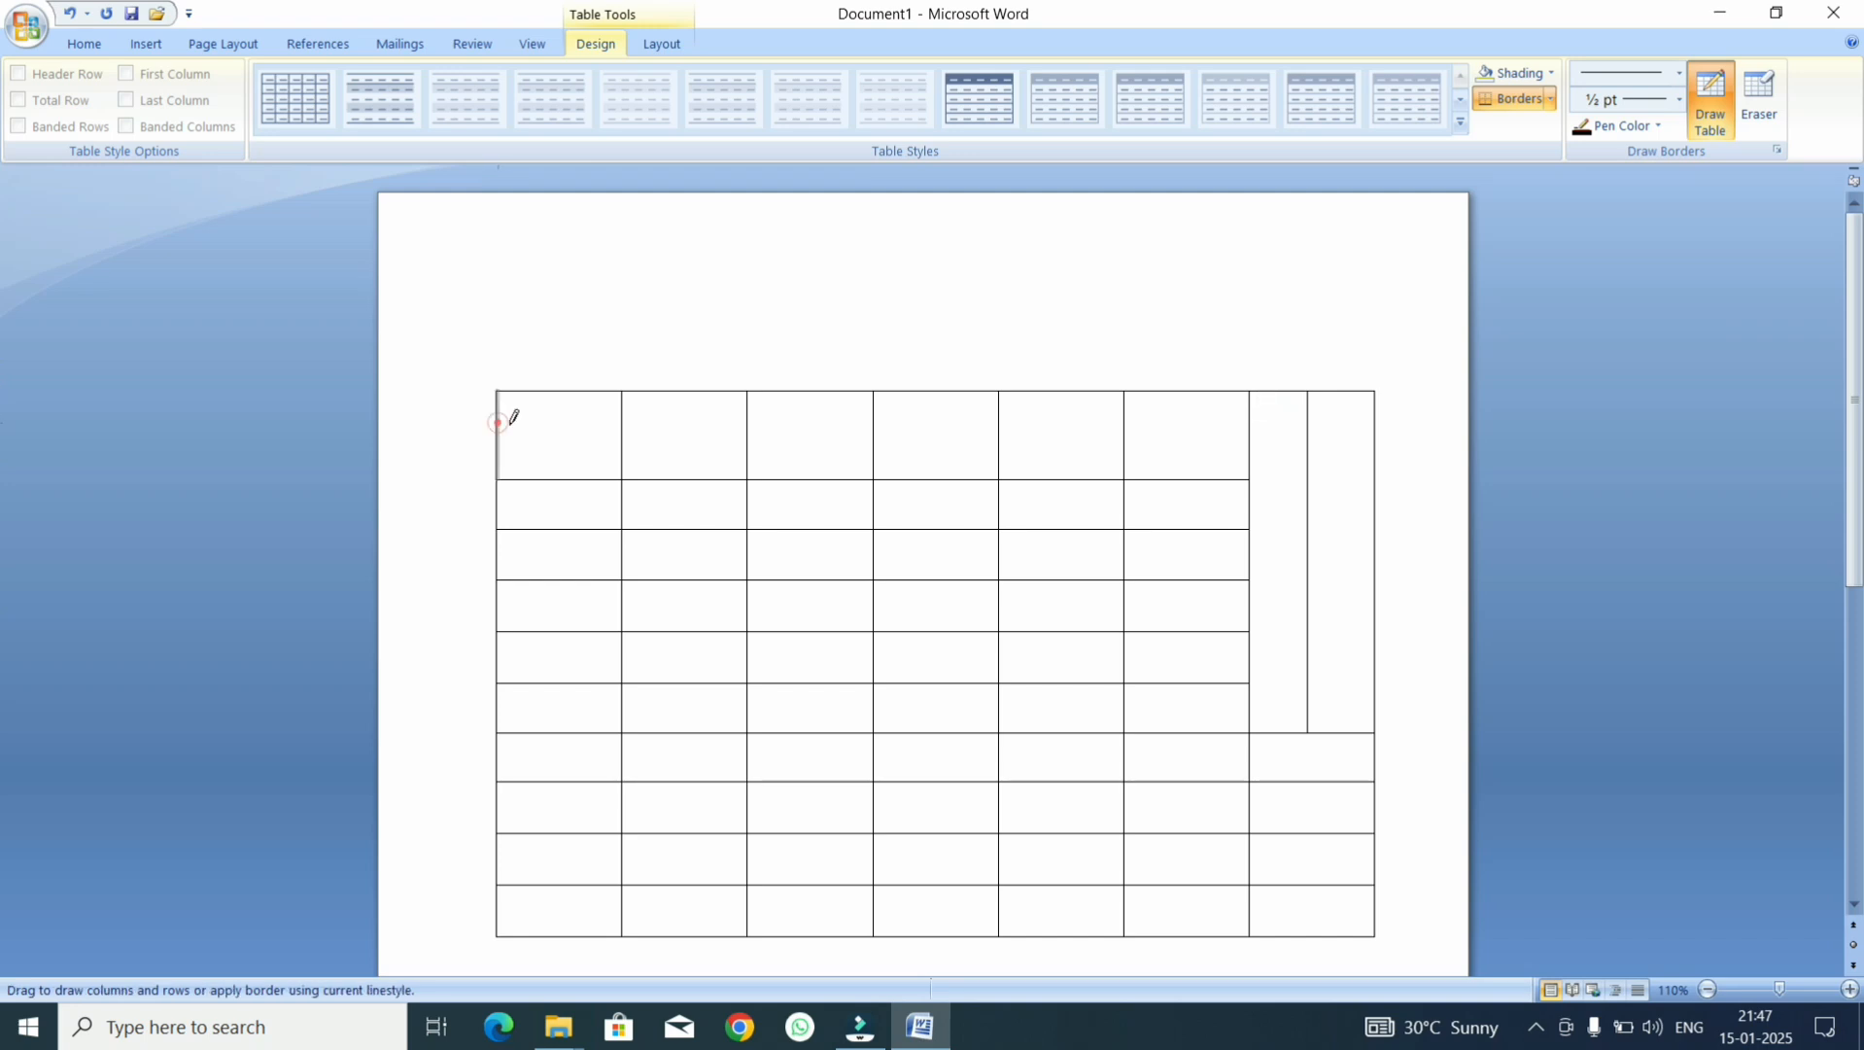
{"action": "left_click_drag", "start_coordinate": [498, 422], "coordinate": [1170, 418]}
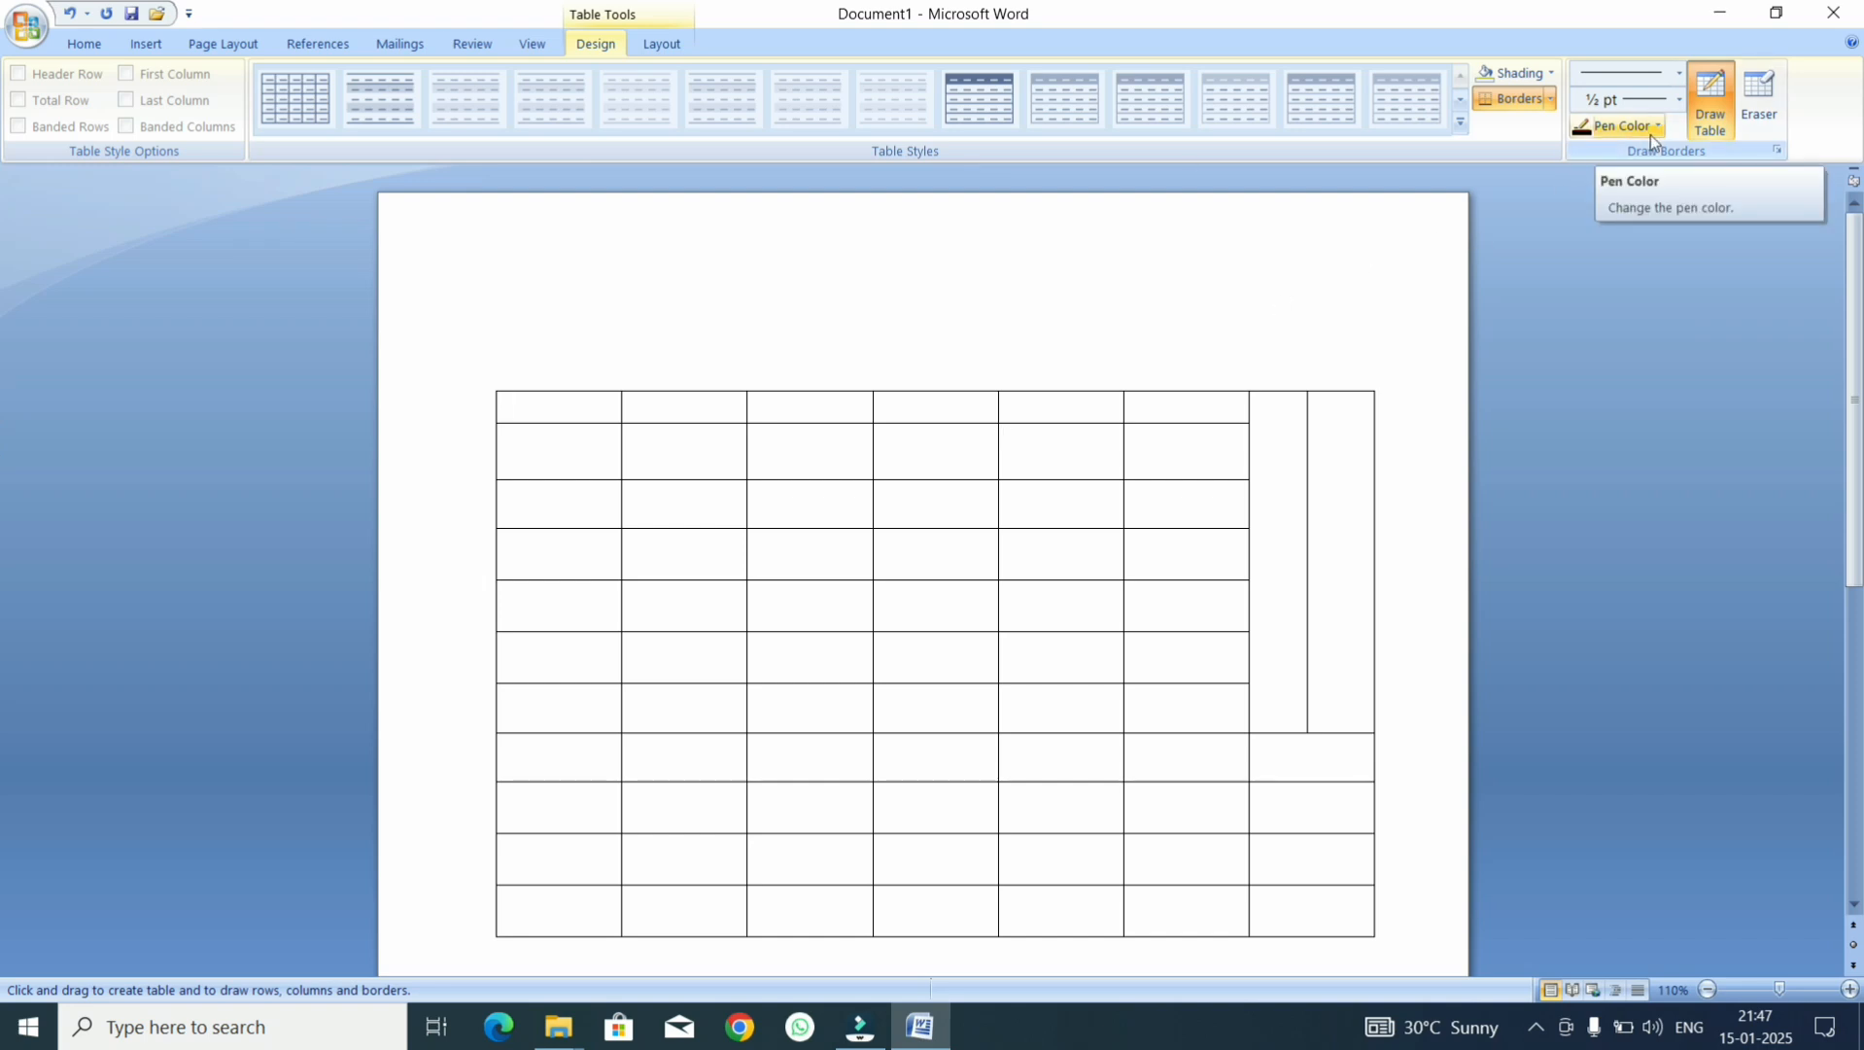
- Apply blue 1 ½ pt double-line borders below the first two cells of the sixth column and to the merged cell's vertical divider
{"action": "left_click", "coordinate": [1679, 72]}
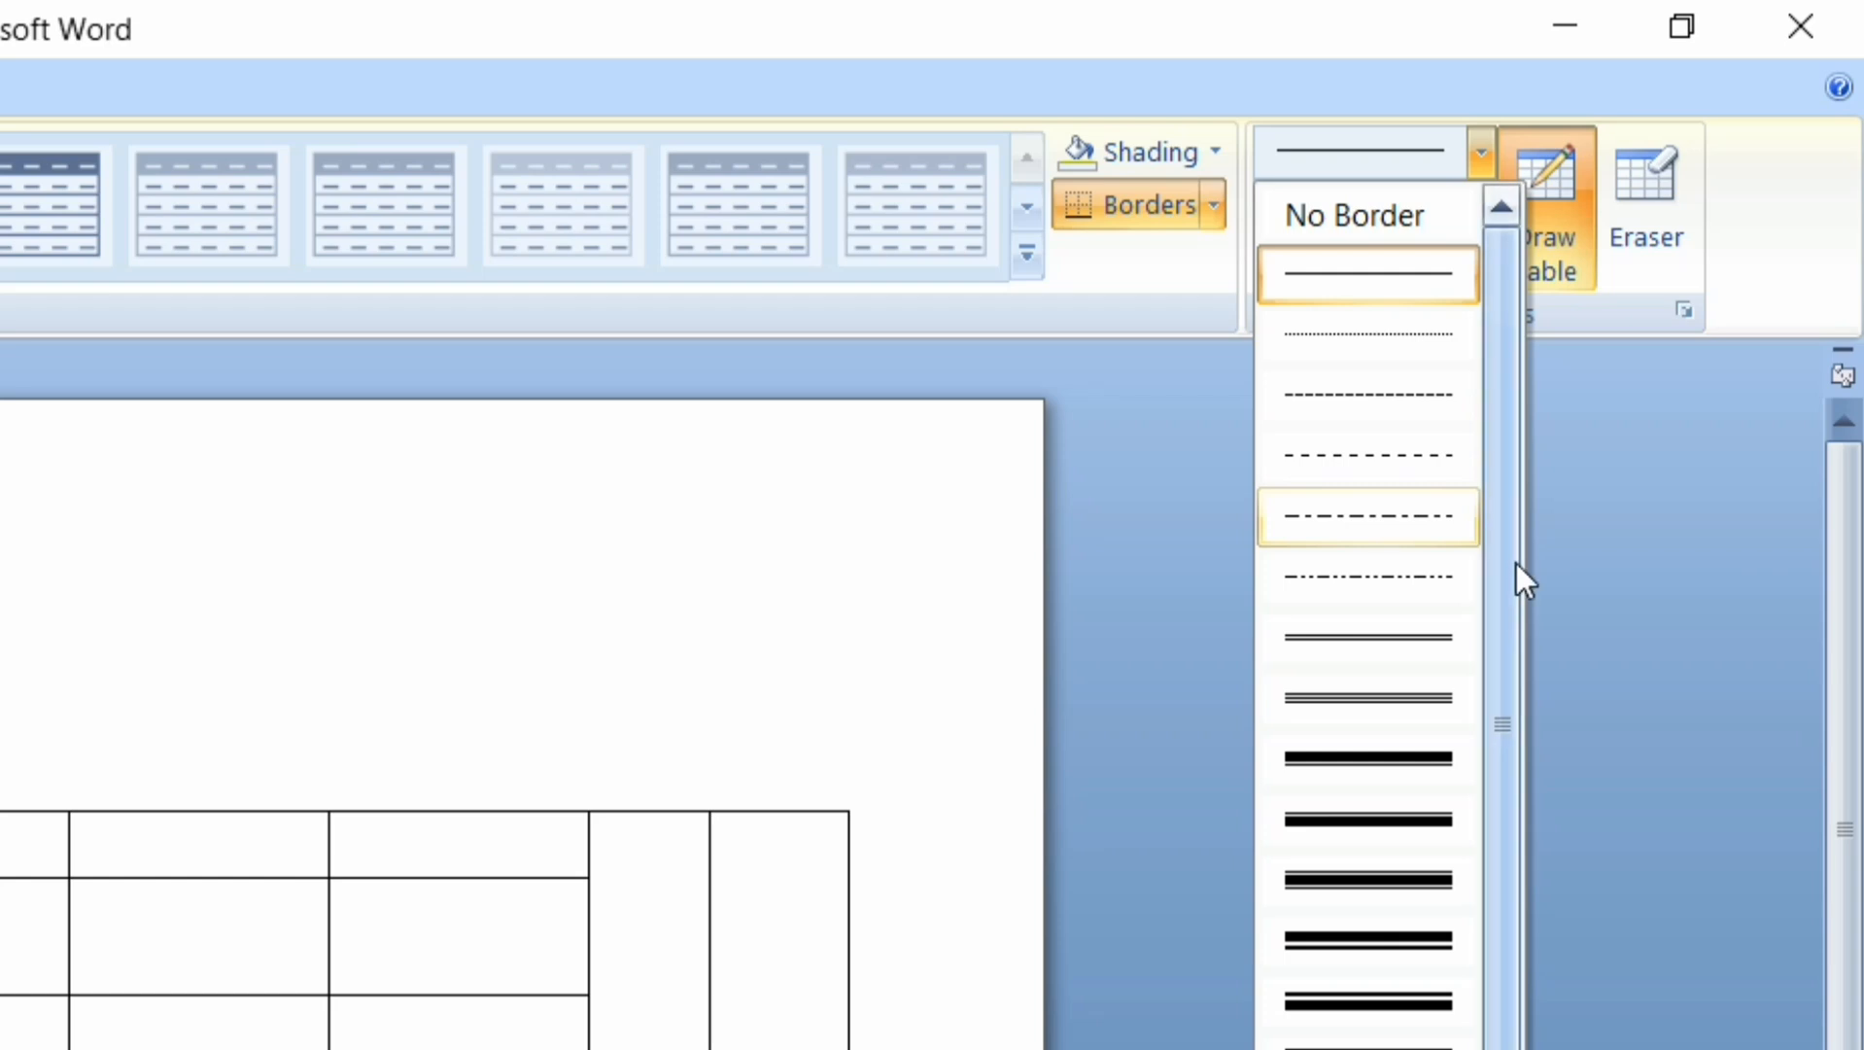
{"action": "left_click_drag", "start_coordinate": [1696, 270], "coordinate": [1691, 308]}
{"action": "left_click_drag", "start_coordinate": [1507, 637], "coordinate": [1490, 833]}
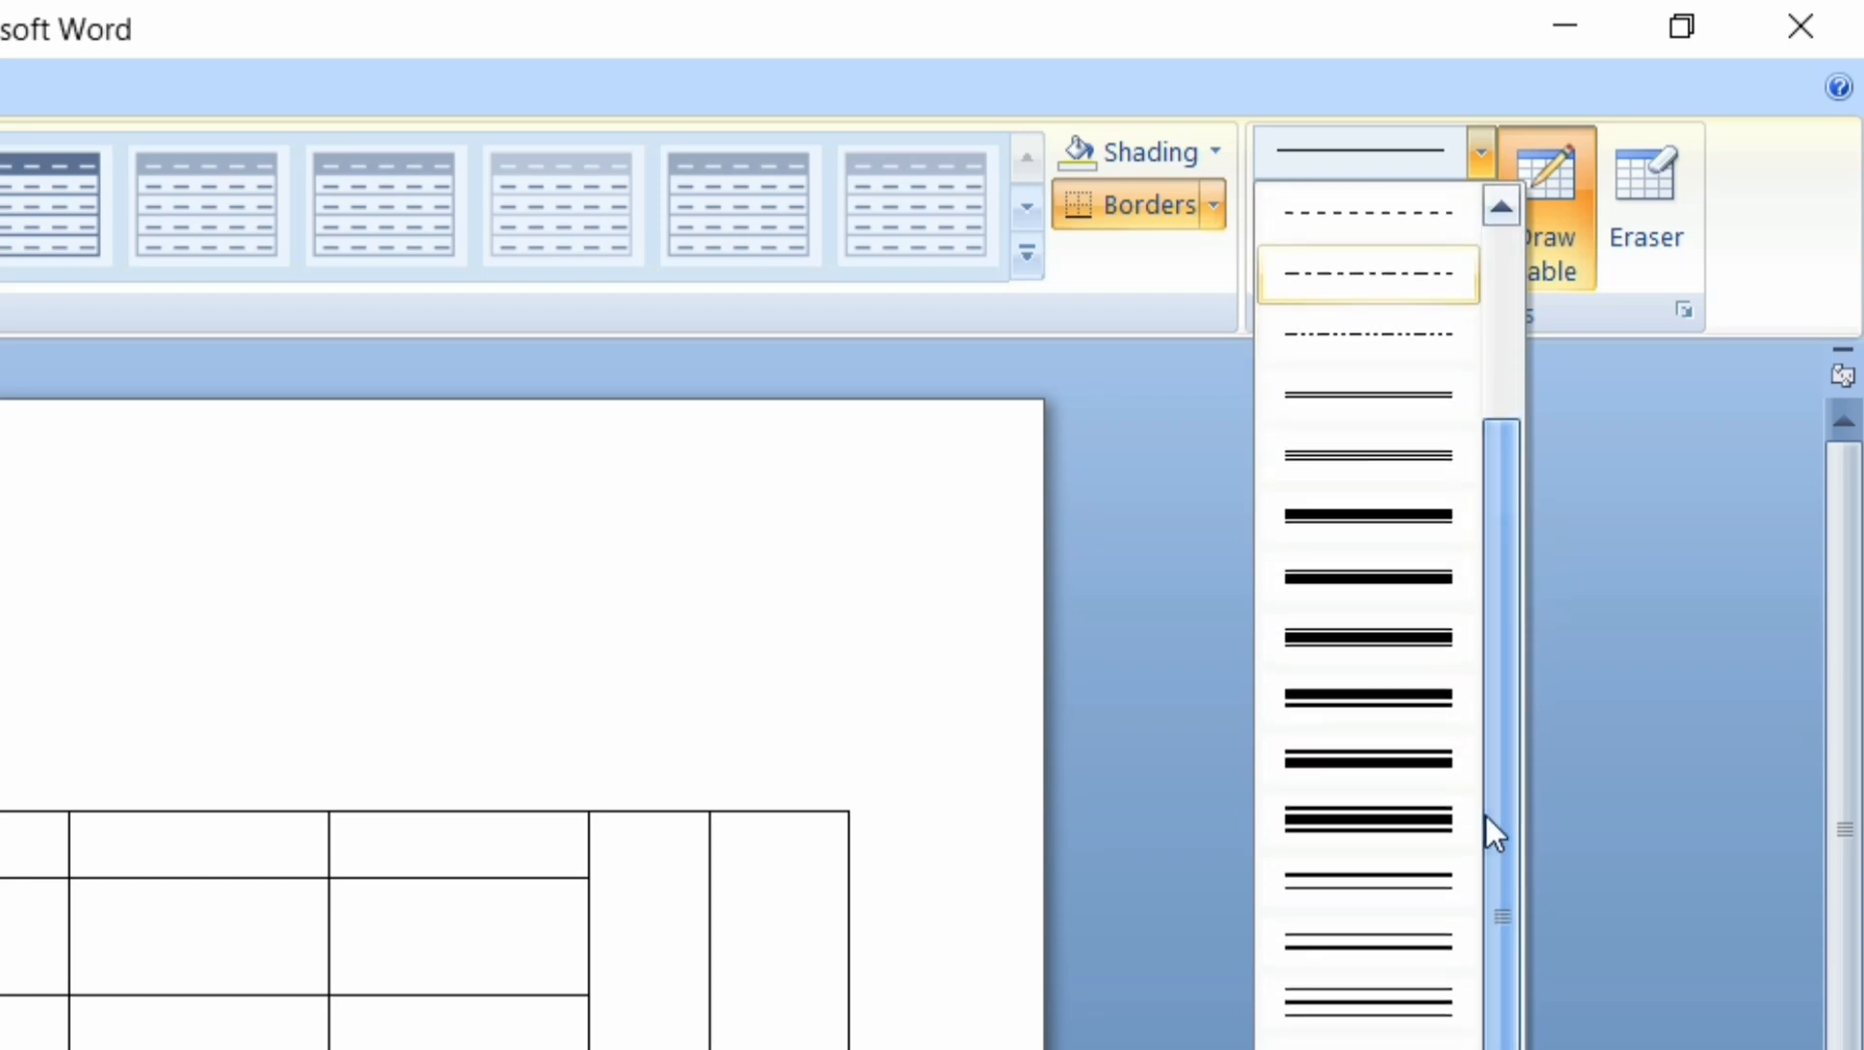
{"action": "left_click", "coordinate": [1395, 414]}
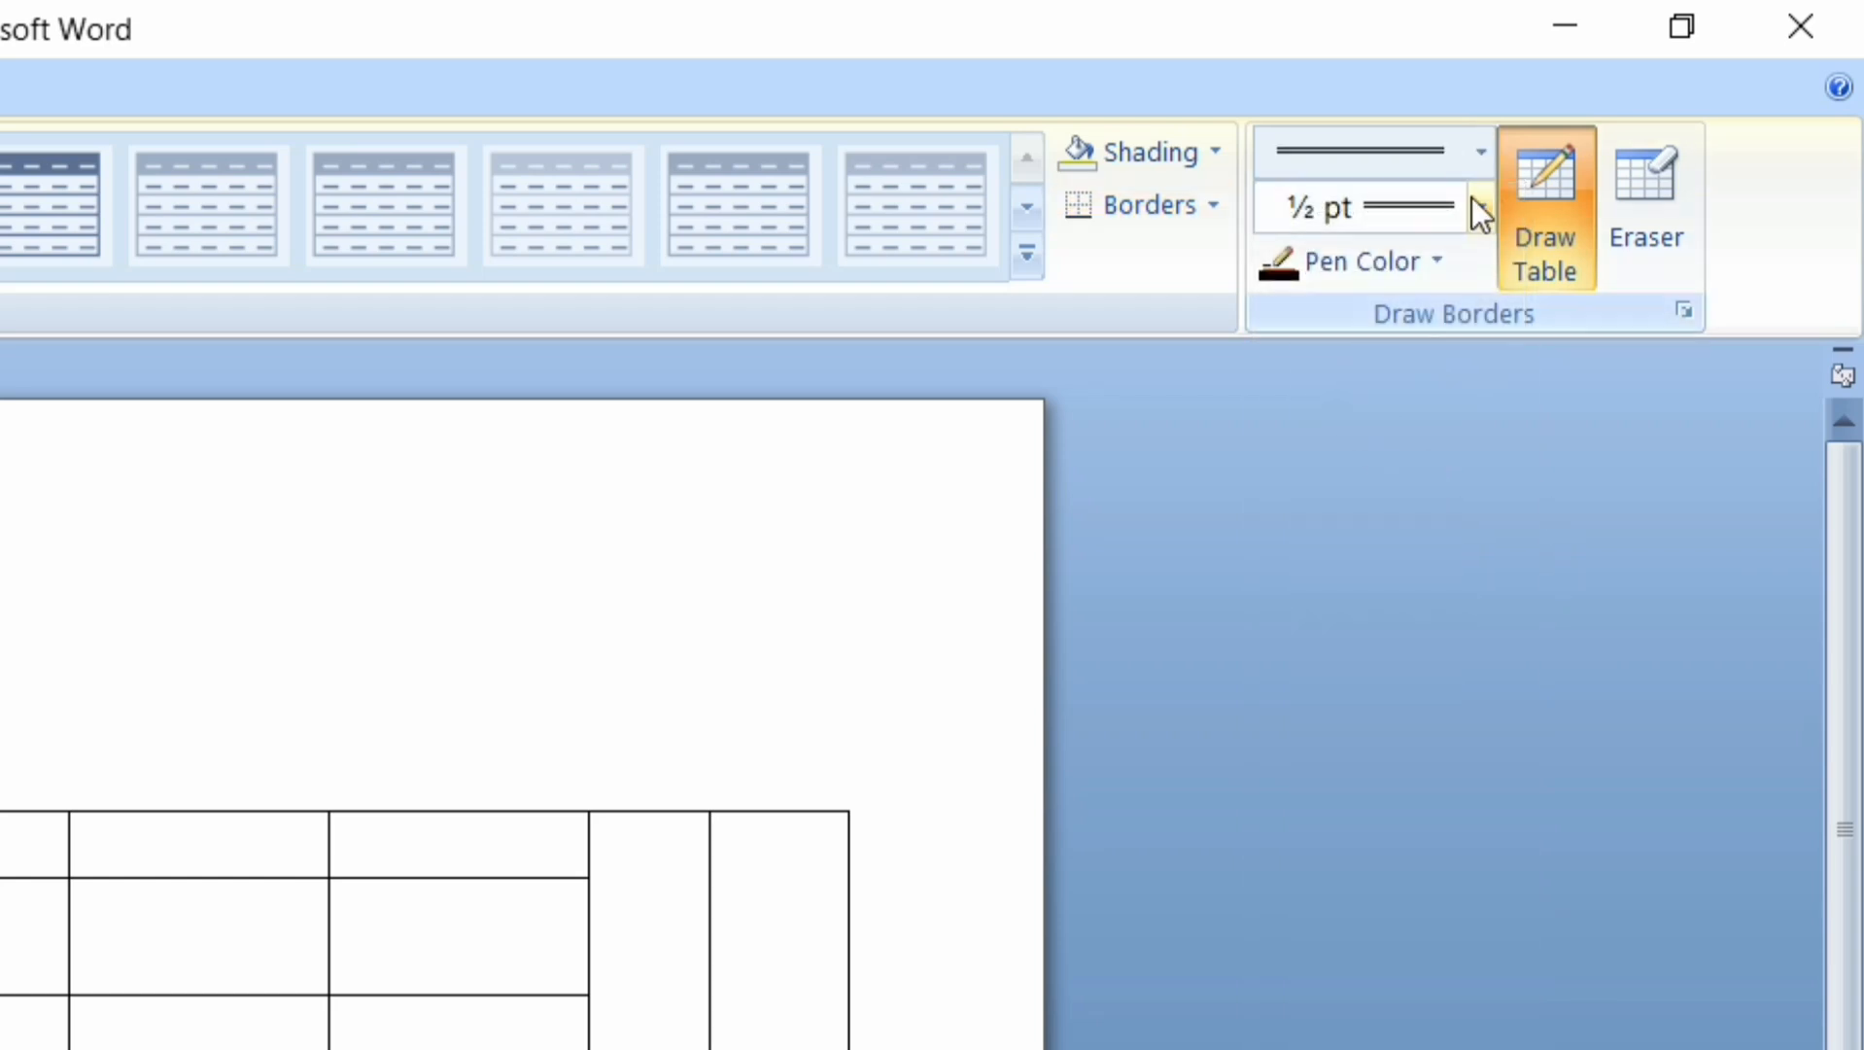
{"action": "left_click", "coordinate": [1484, 210]}
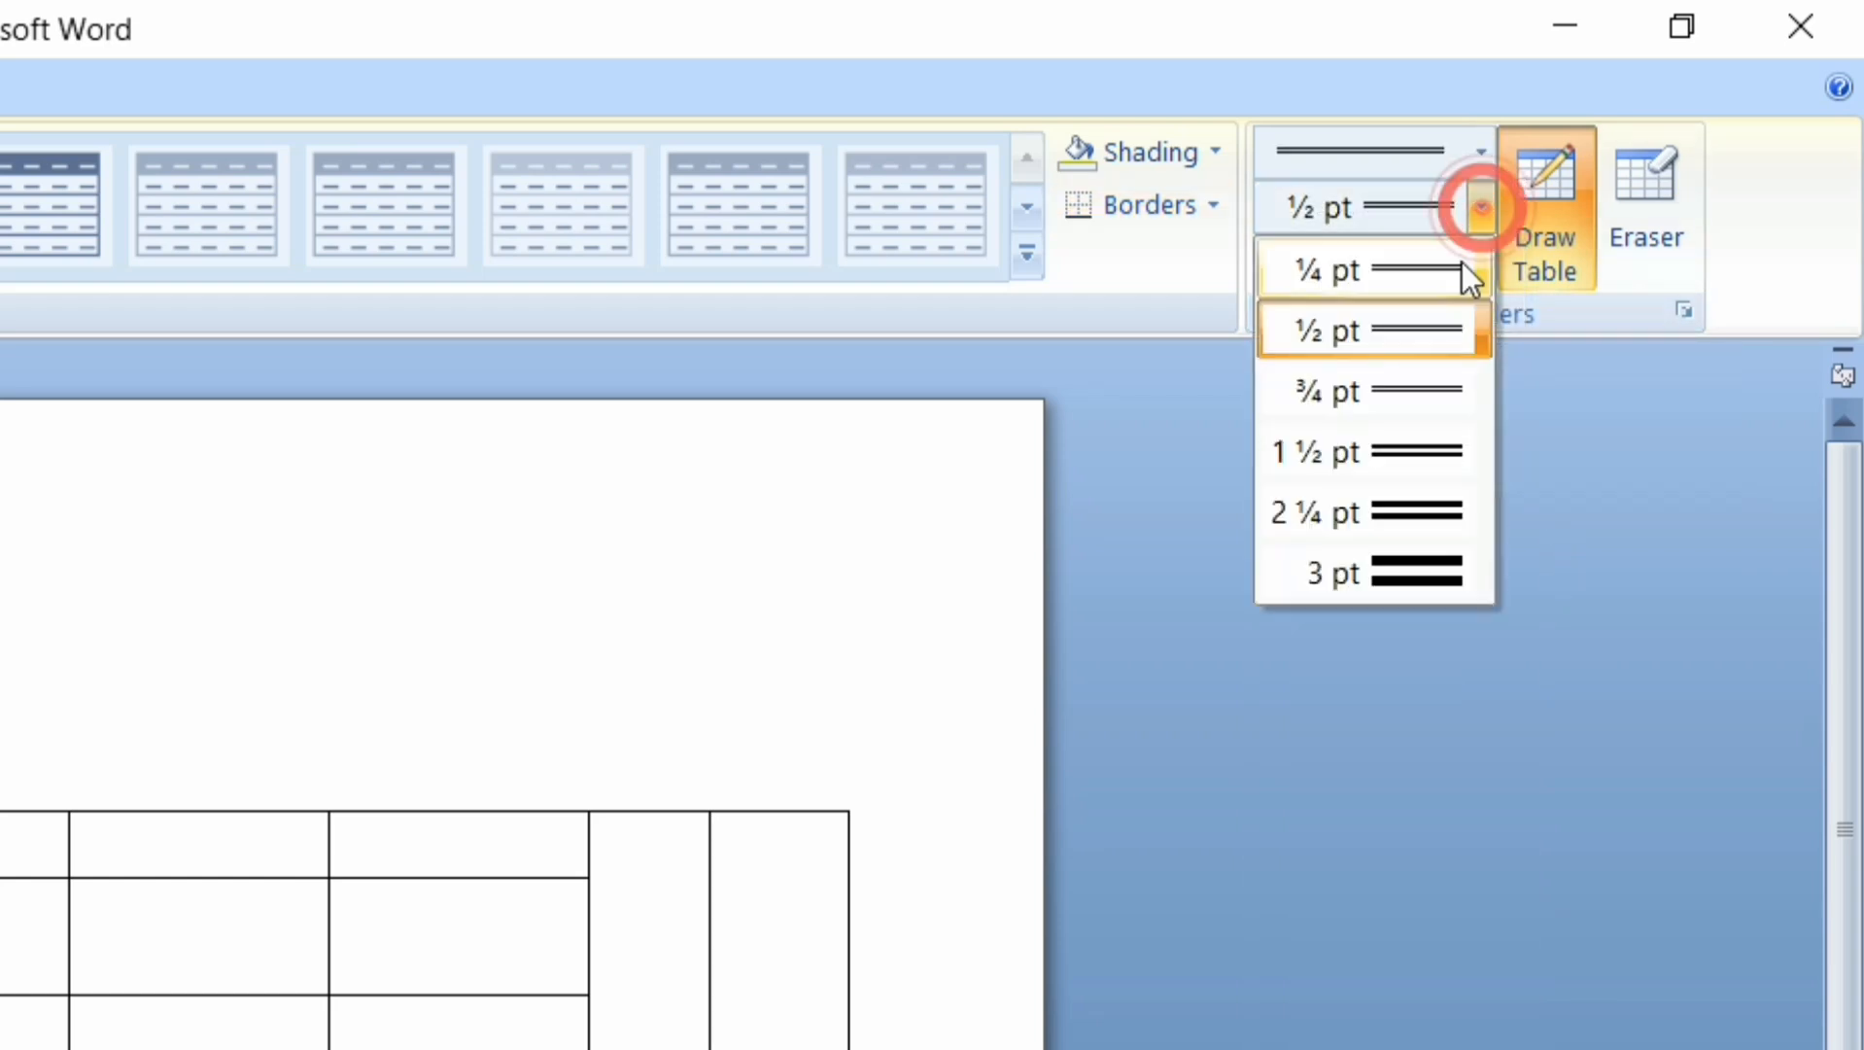
{"action": "left_click", "coordinate": [1423, 458]}
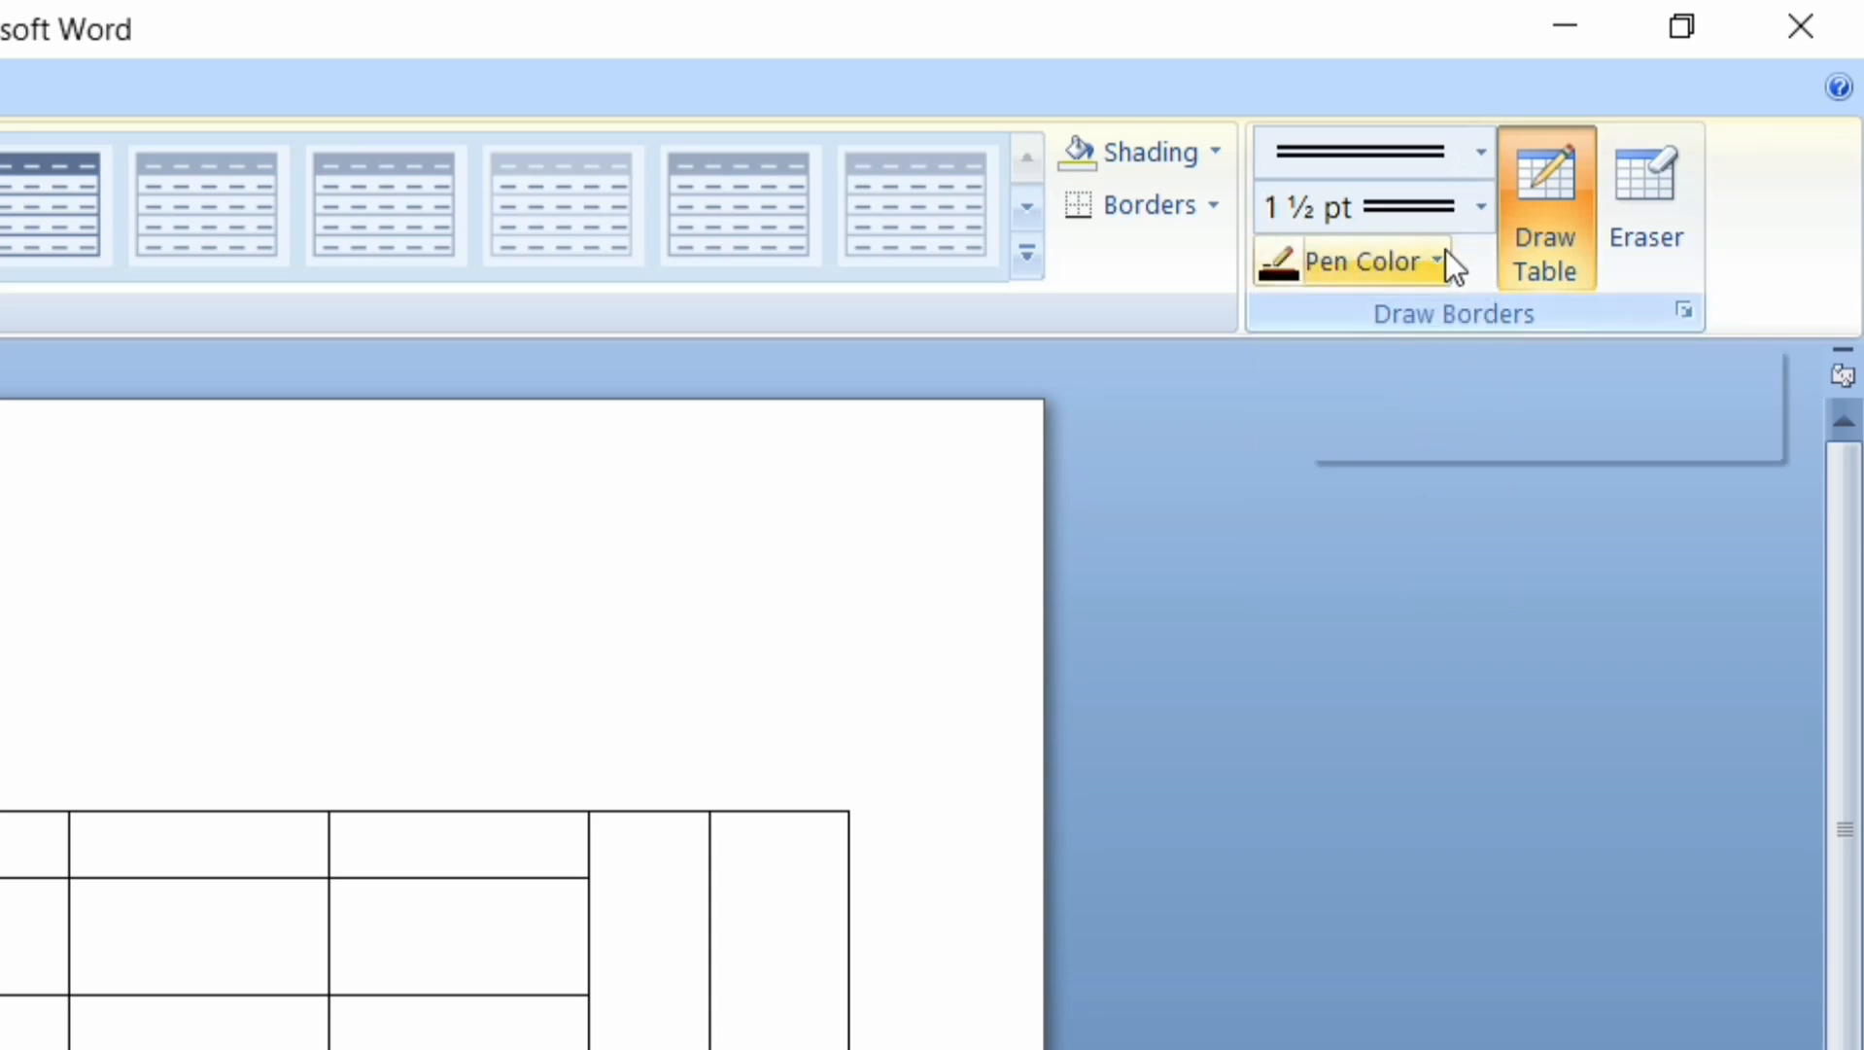
{"action": "left_click", "coordinate": [1374, 264]}
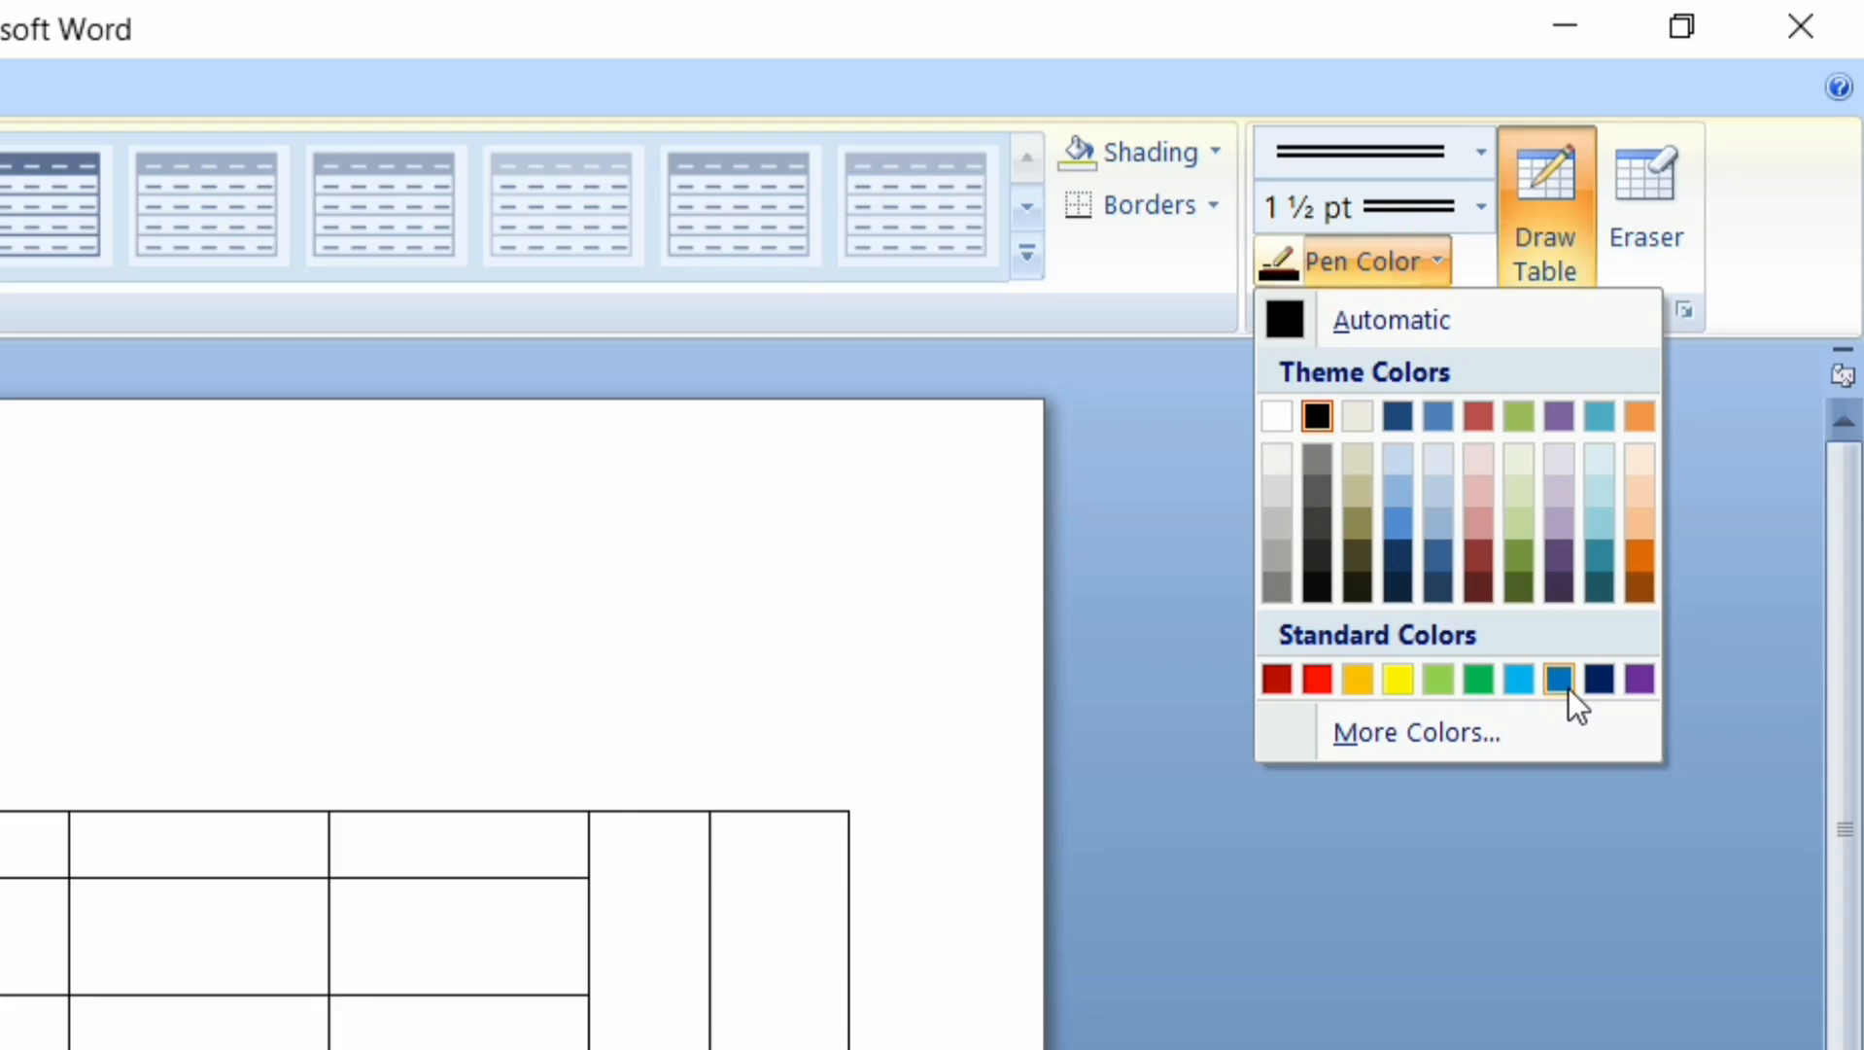
{"action": "left_click", "coordinate": [1563, 682]}
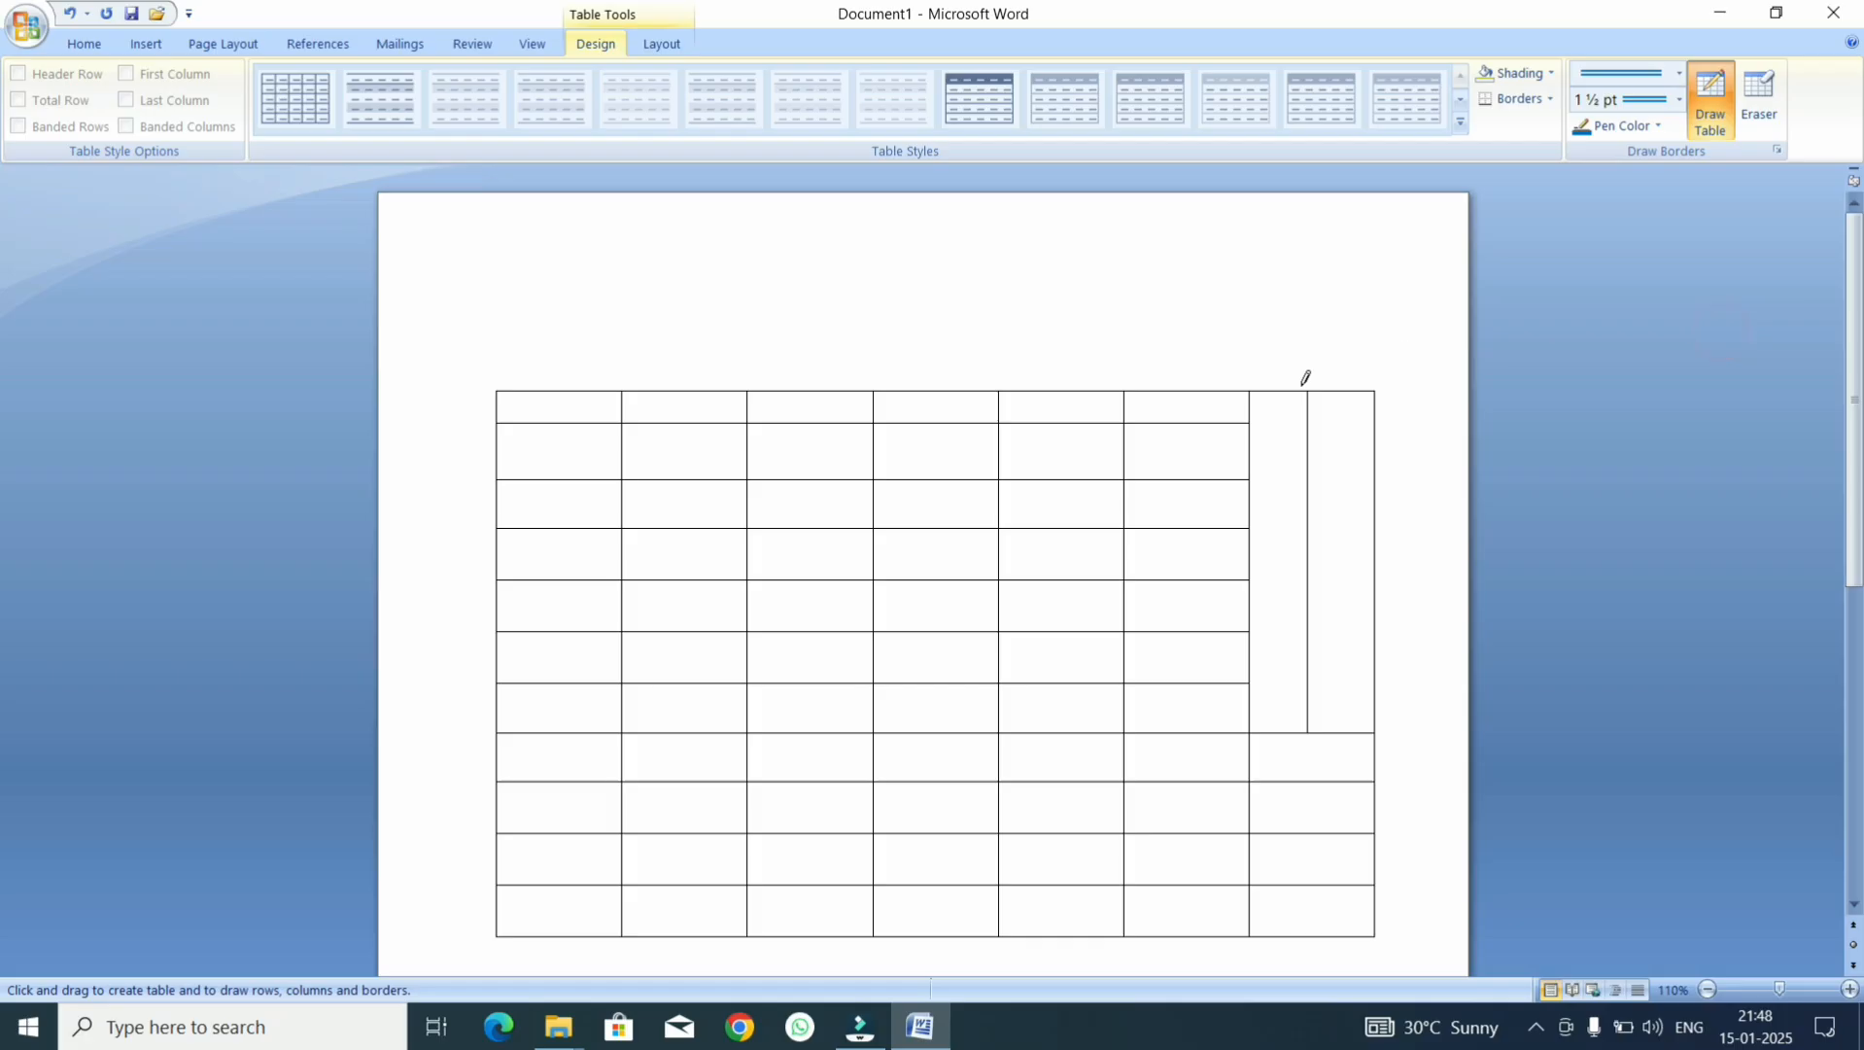
{"action": "left_click", "coordinate": [1217, 423]}
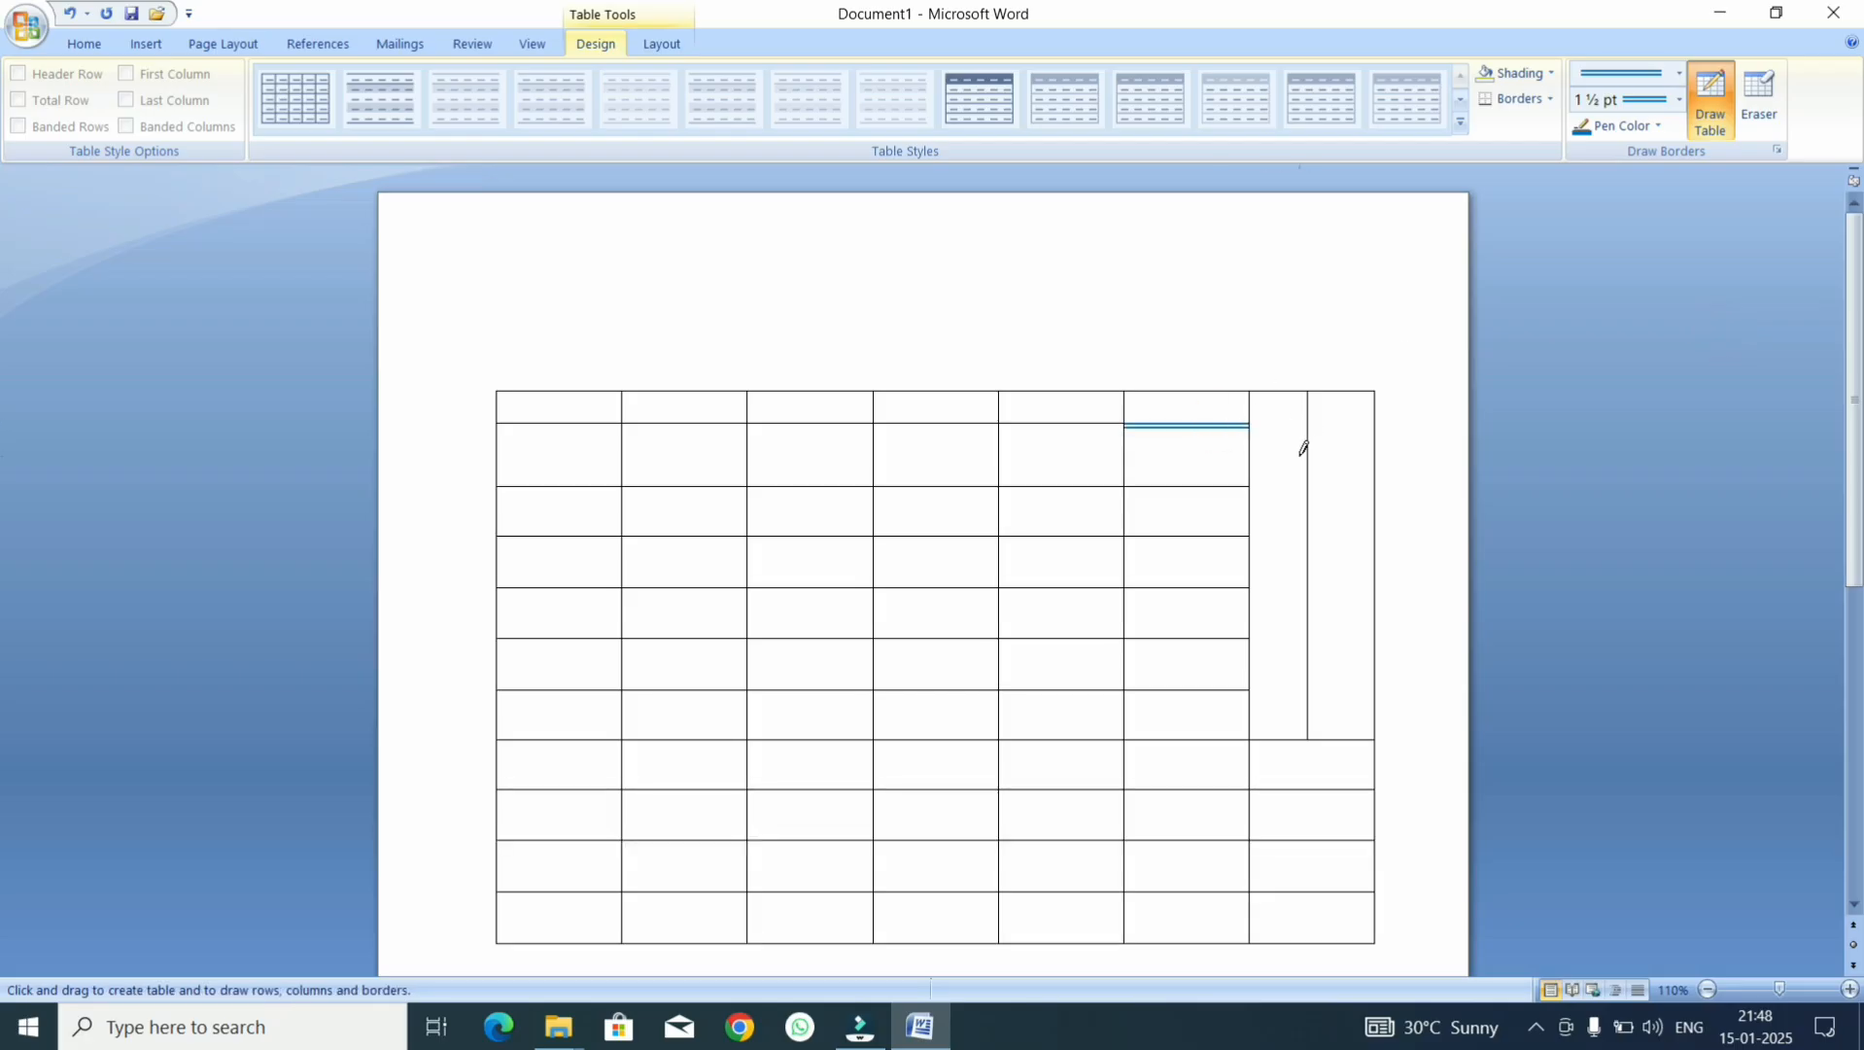
{"action": "left_click", "coordinate": [1308, 467]}
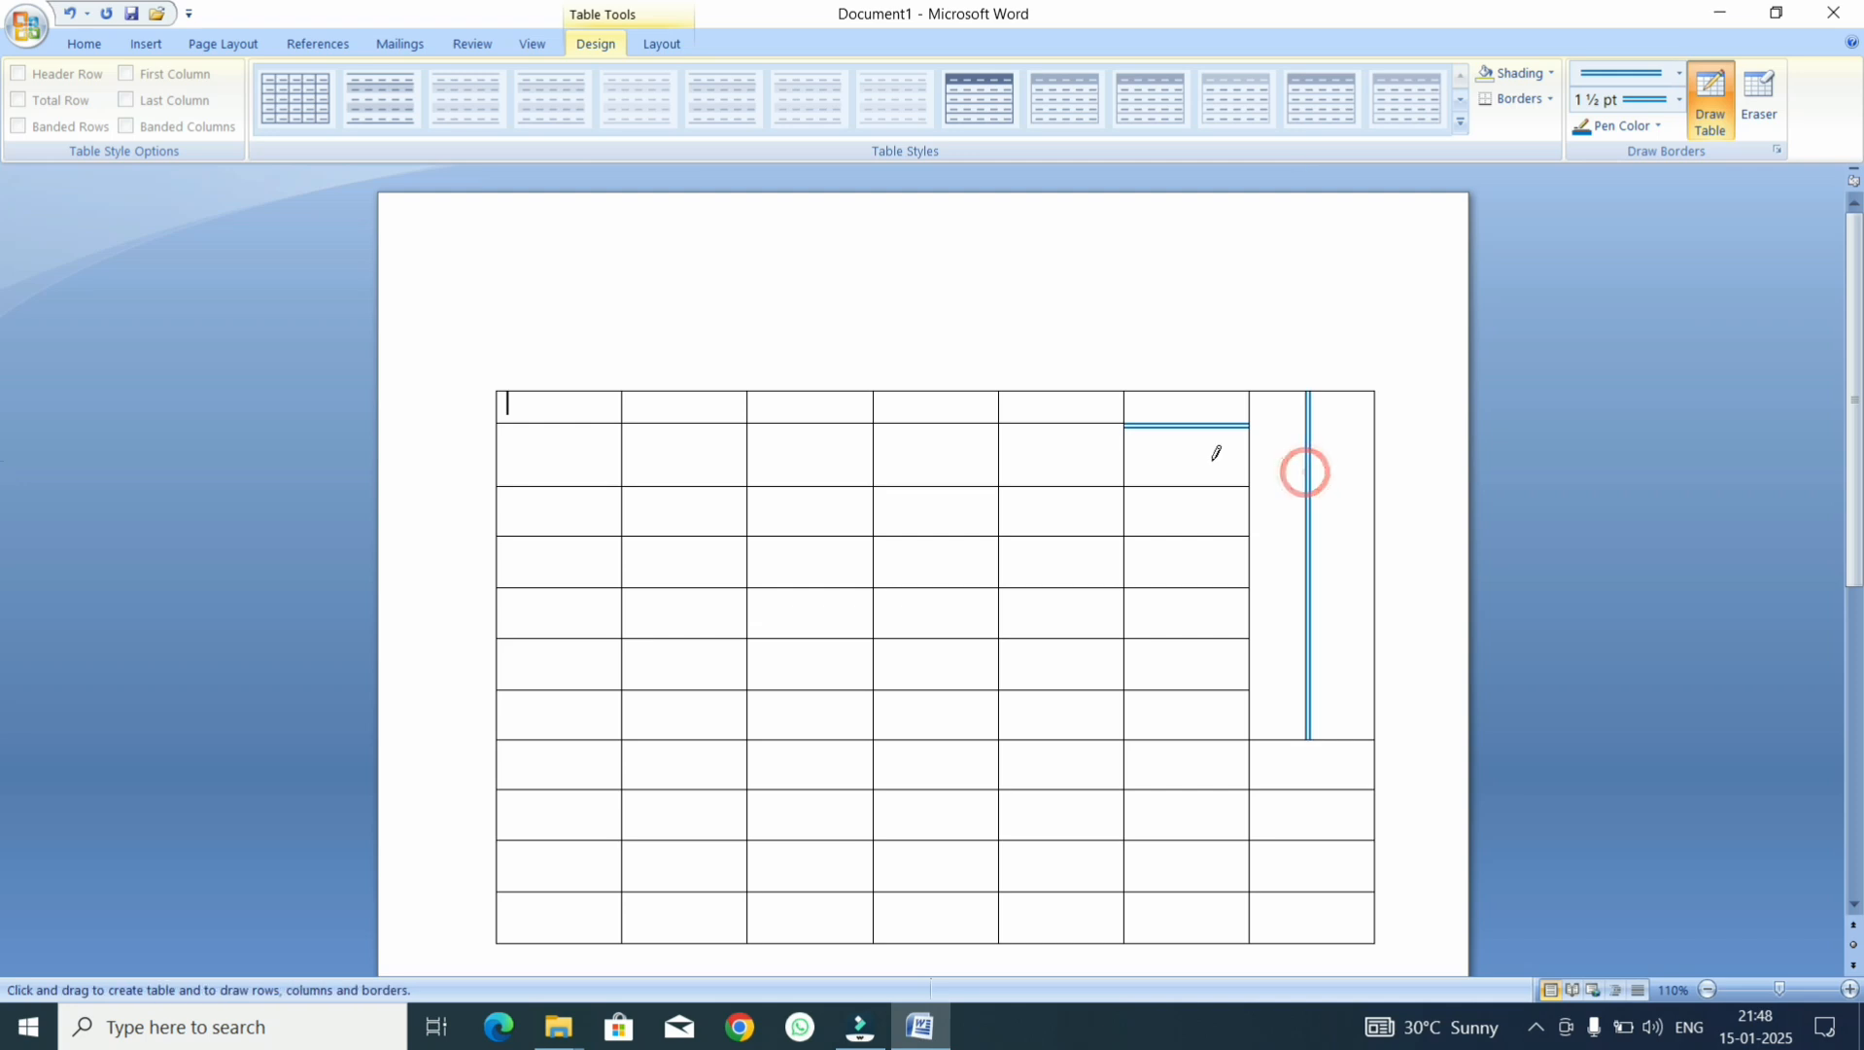
{"action": "left_click", "coordinate": [1174, 486]}
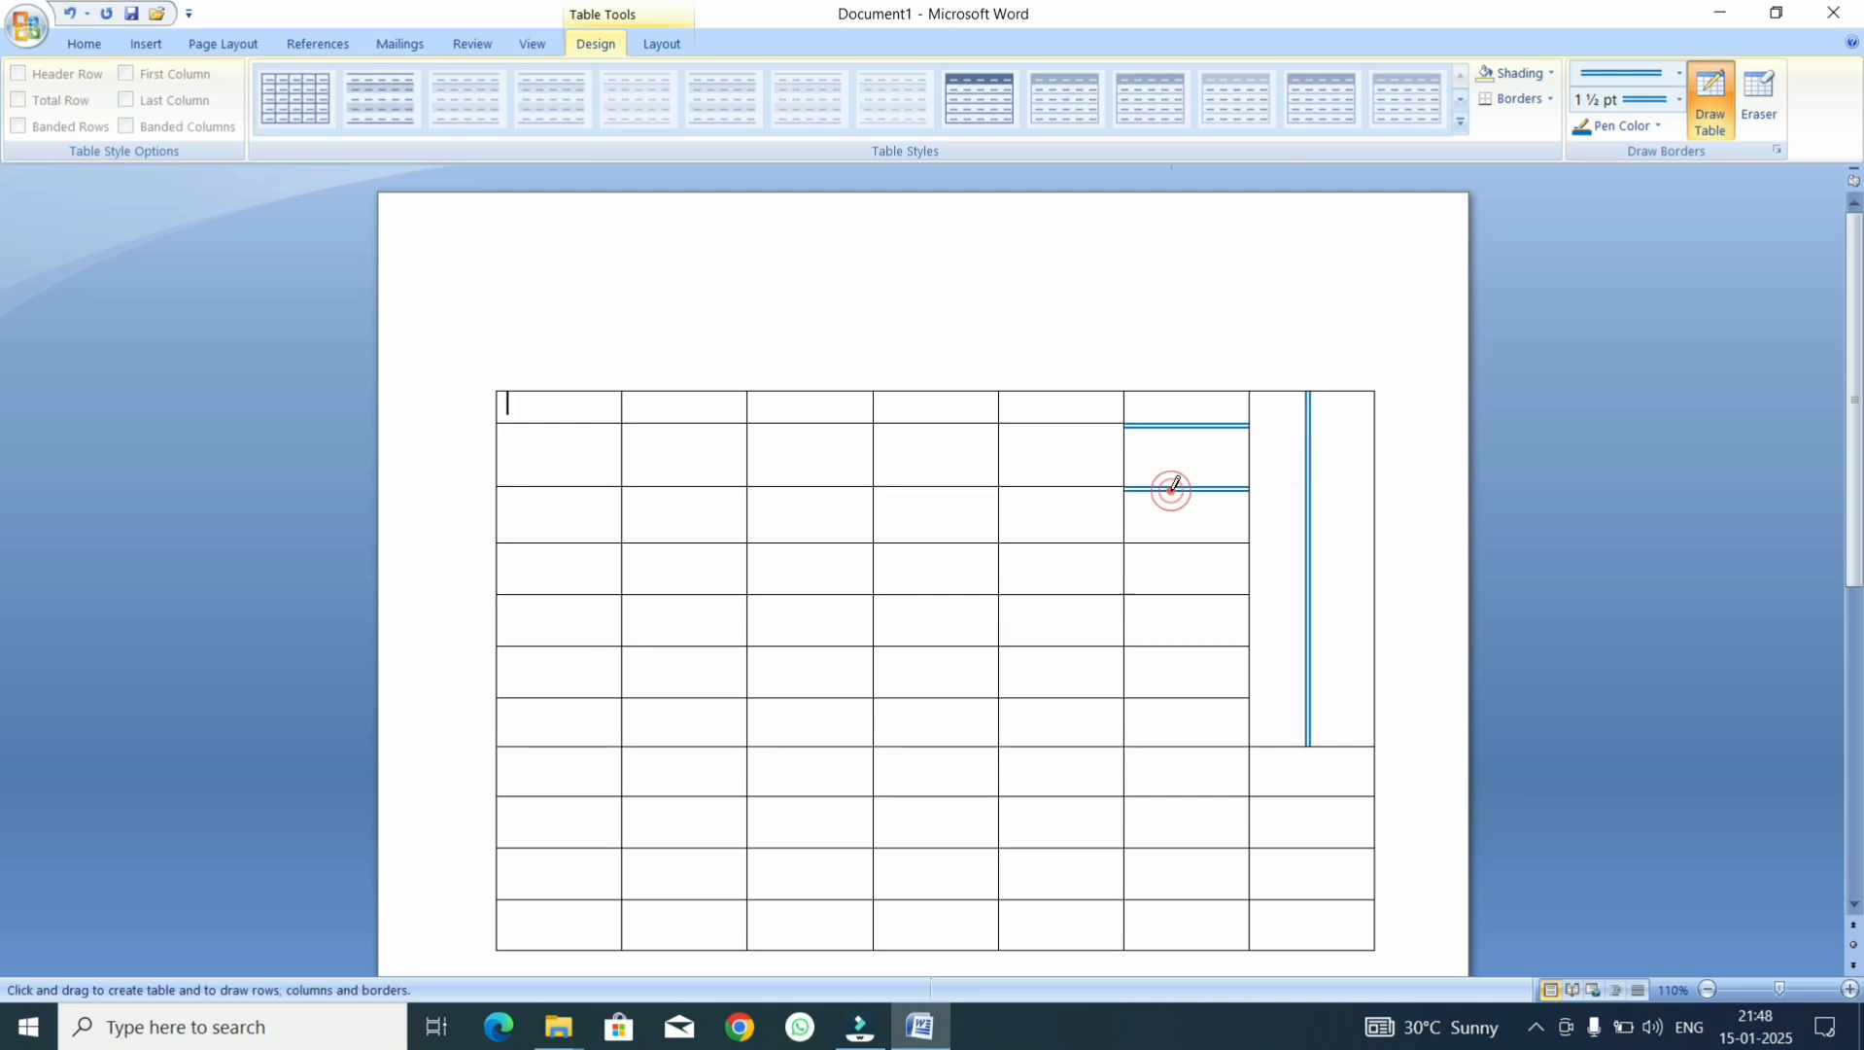
- Apply a 3 pt dashed border below the first cell of the fourth column
{"action": "left_click", "coordinate": [1678, 73]}
{"action": "left_click", "coordinate": [1632, 195]}
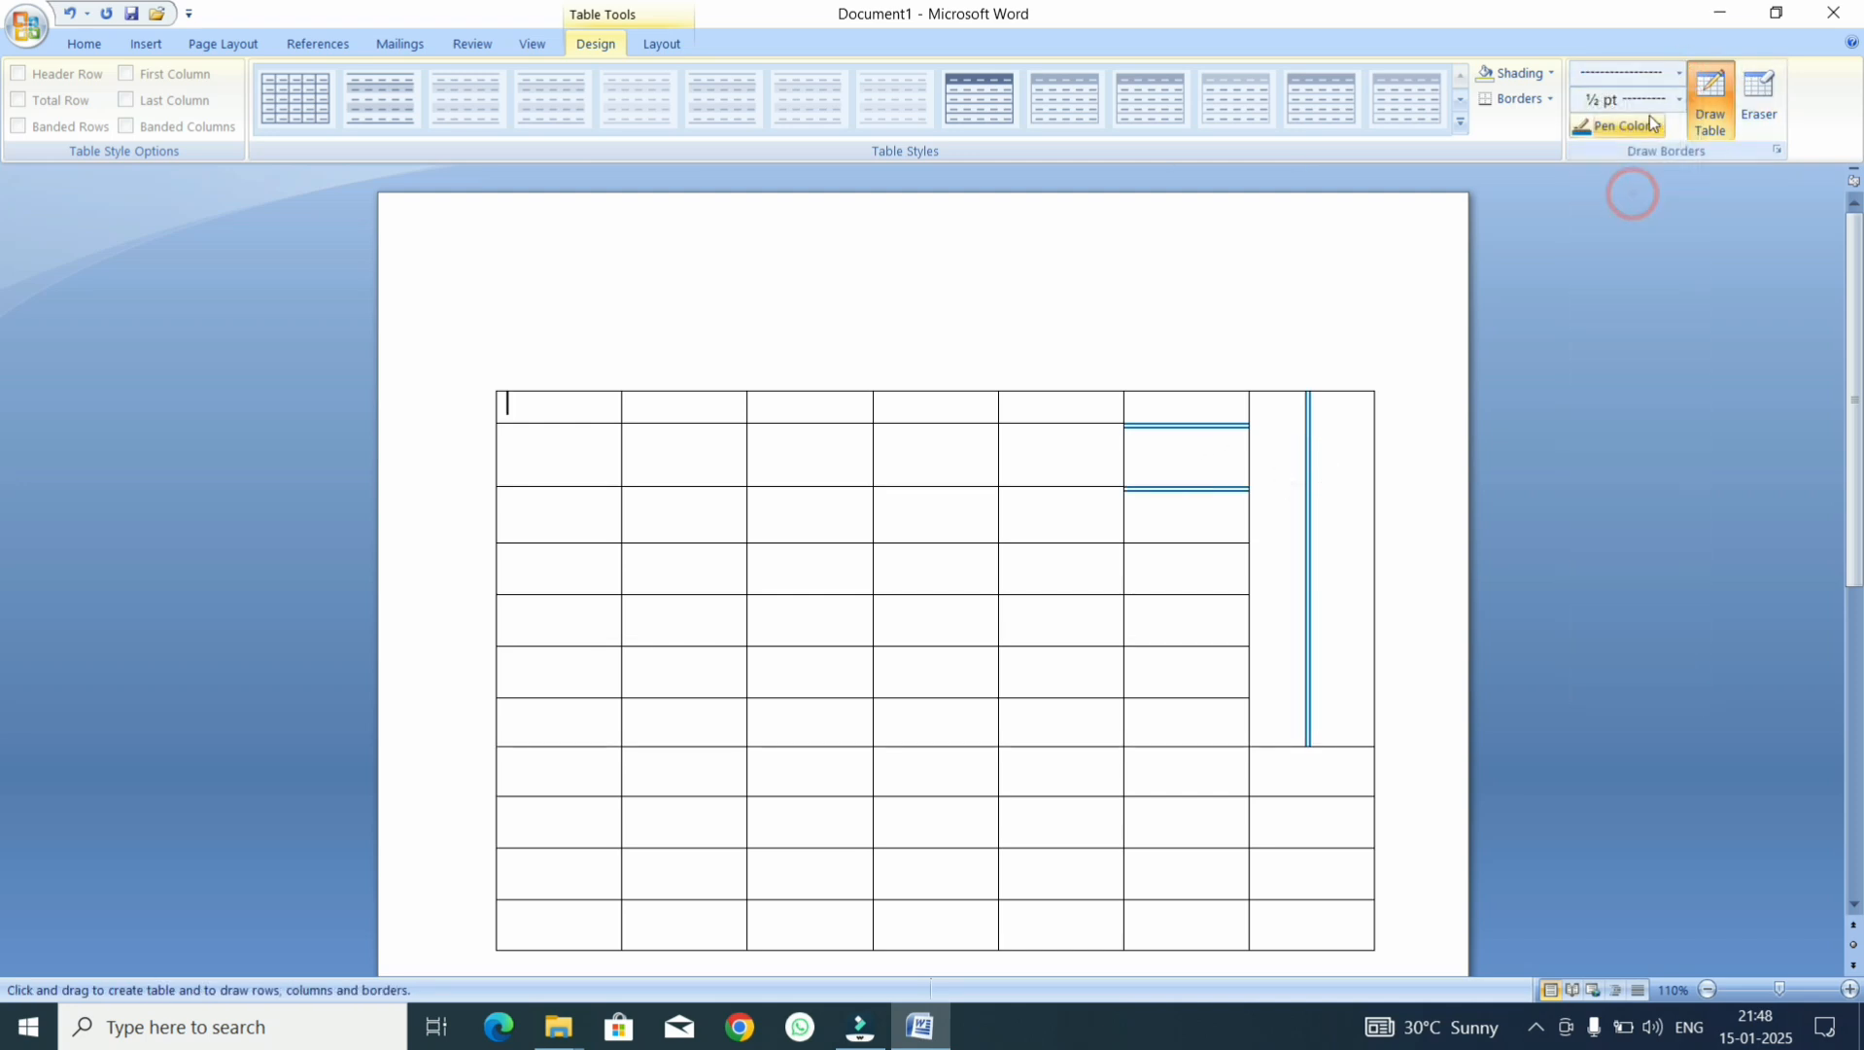
{"action": "left_click", "coordinate": [1652, 97]}
{"action": "left_click", "coordinate": [1630, 304]}
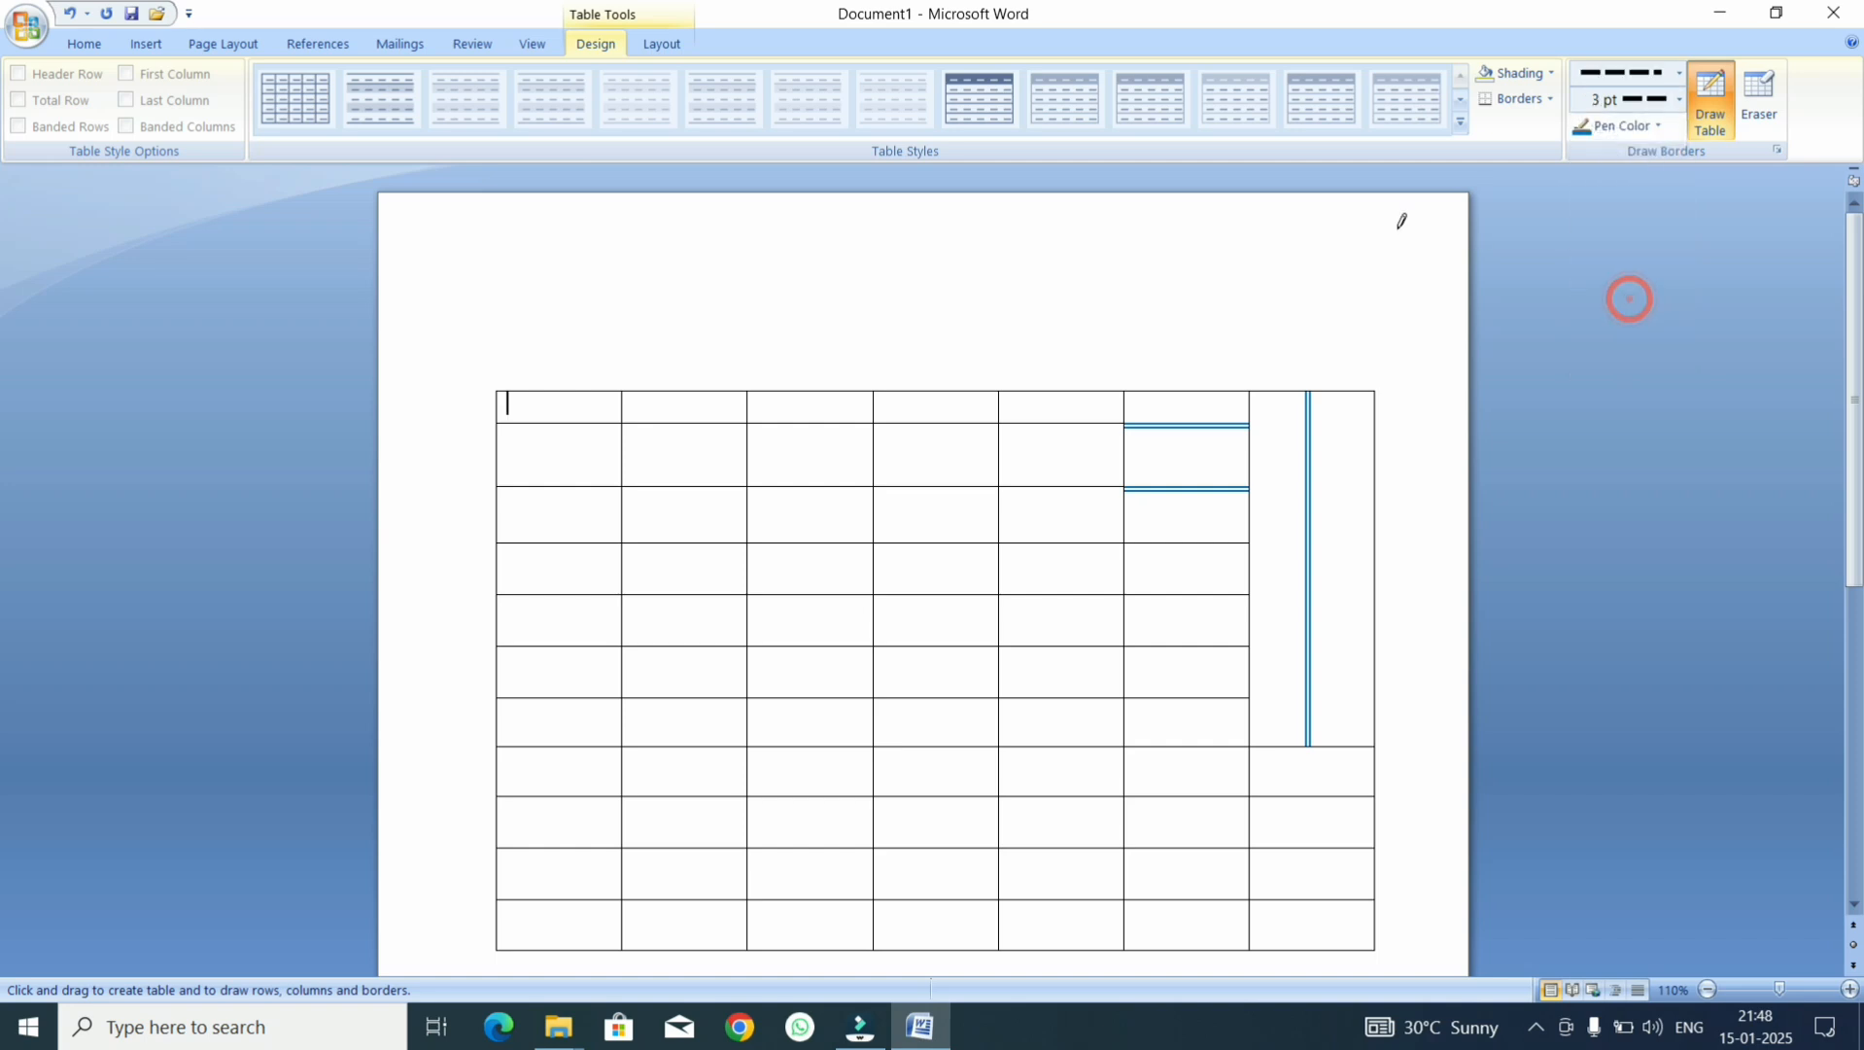
{"action": "left_click", "coordinate": [968, 418]}
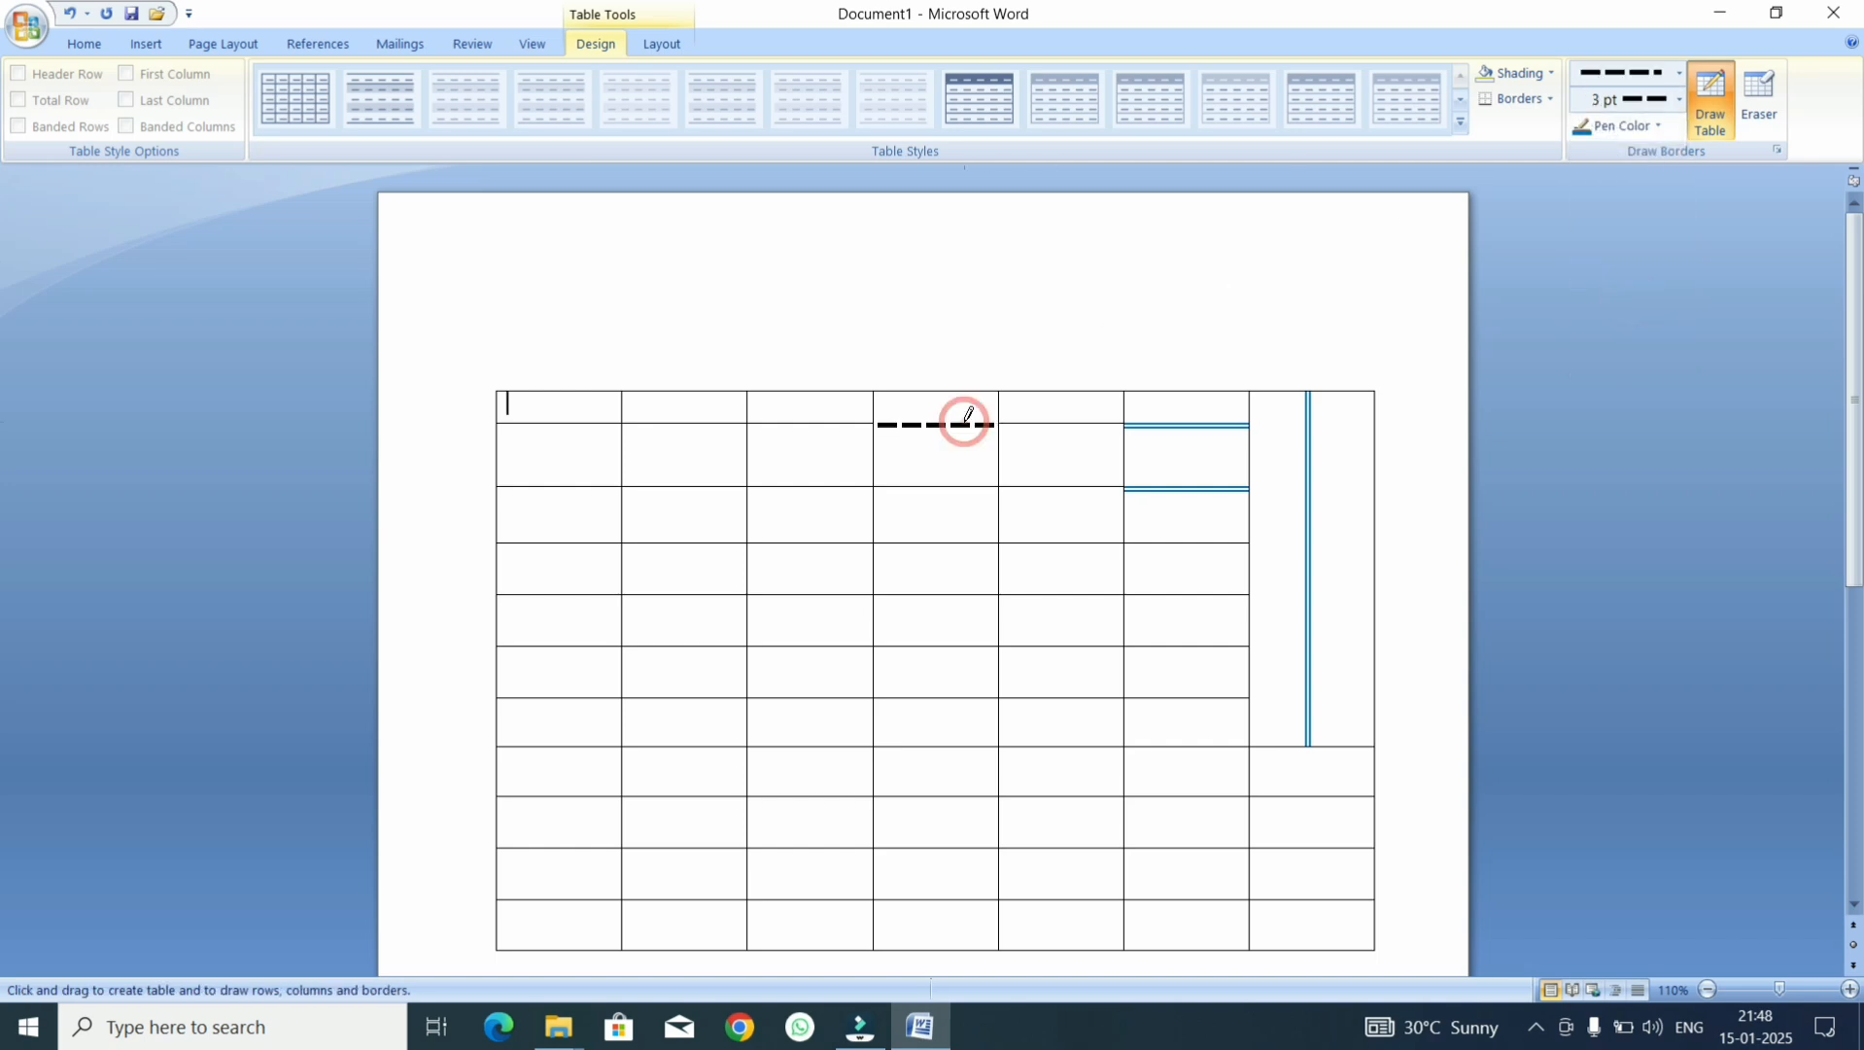
- Apply the 3 pt dashed border below the third column's first cell, and reset both dashed borders to a ½ pt solid line
{"action": "left_click", "coordinate": [821, 420]}
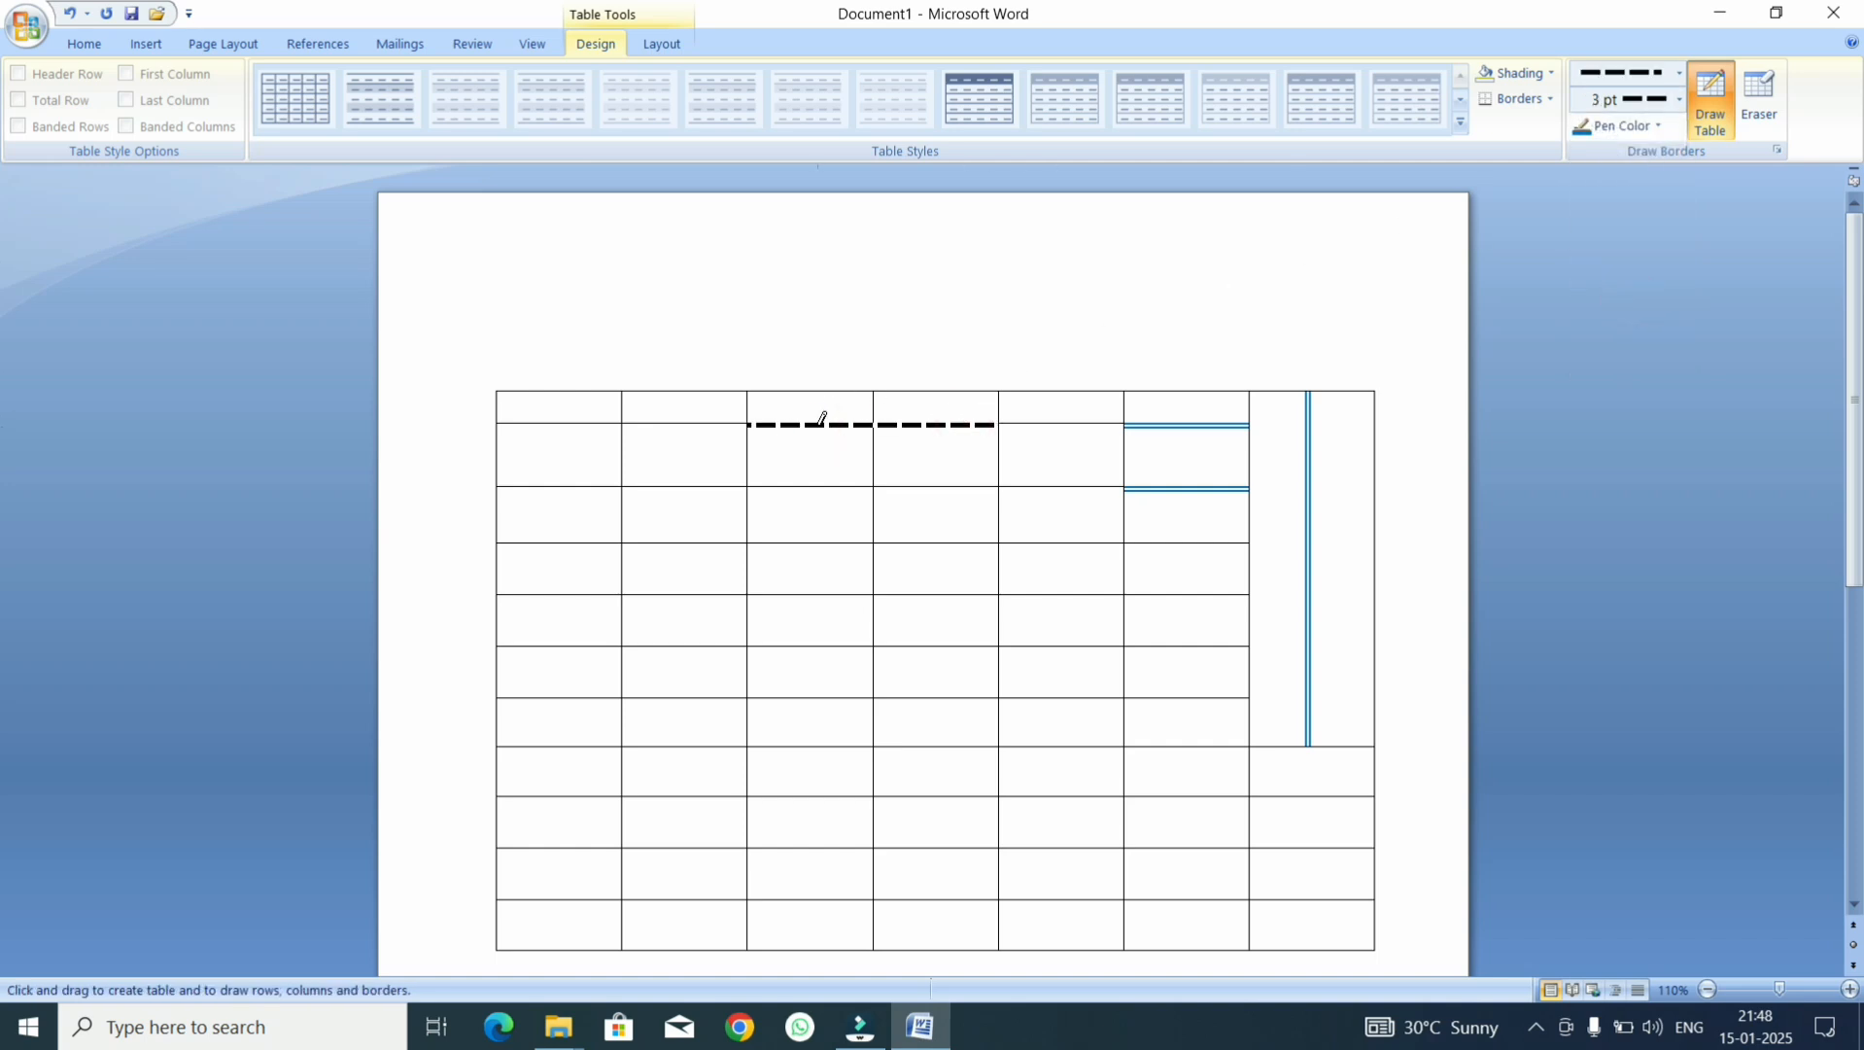
{"action": "left_click", "coordinate": [1683, 75]}
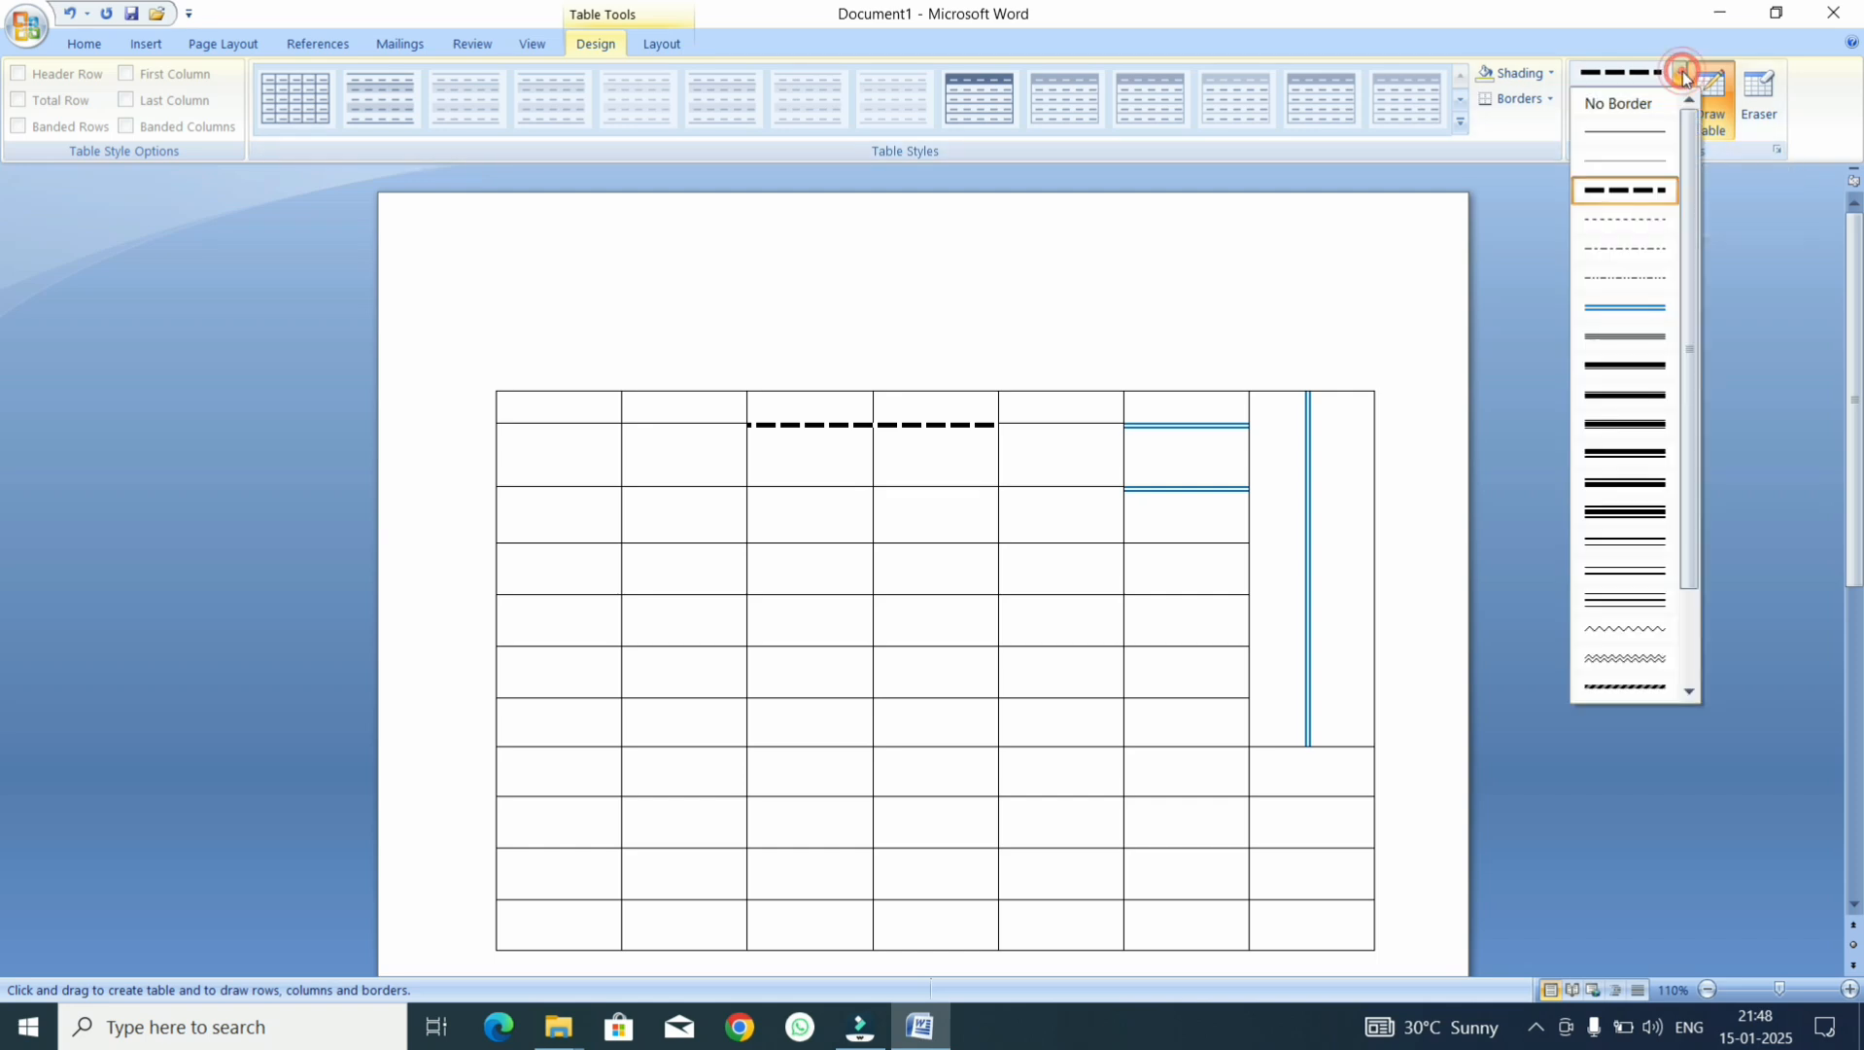
{"action": "left_click", "coordinate": [1631, 132]}
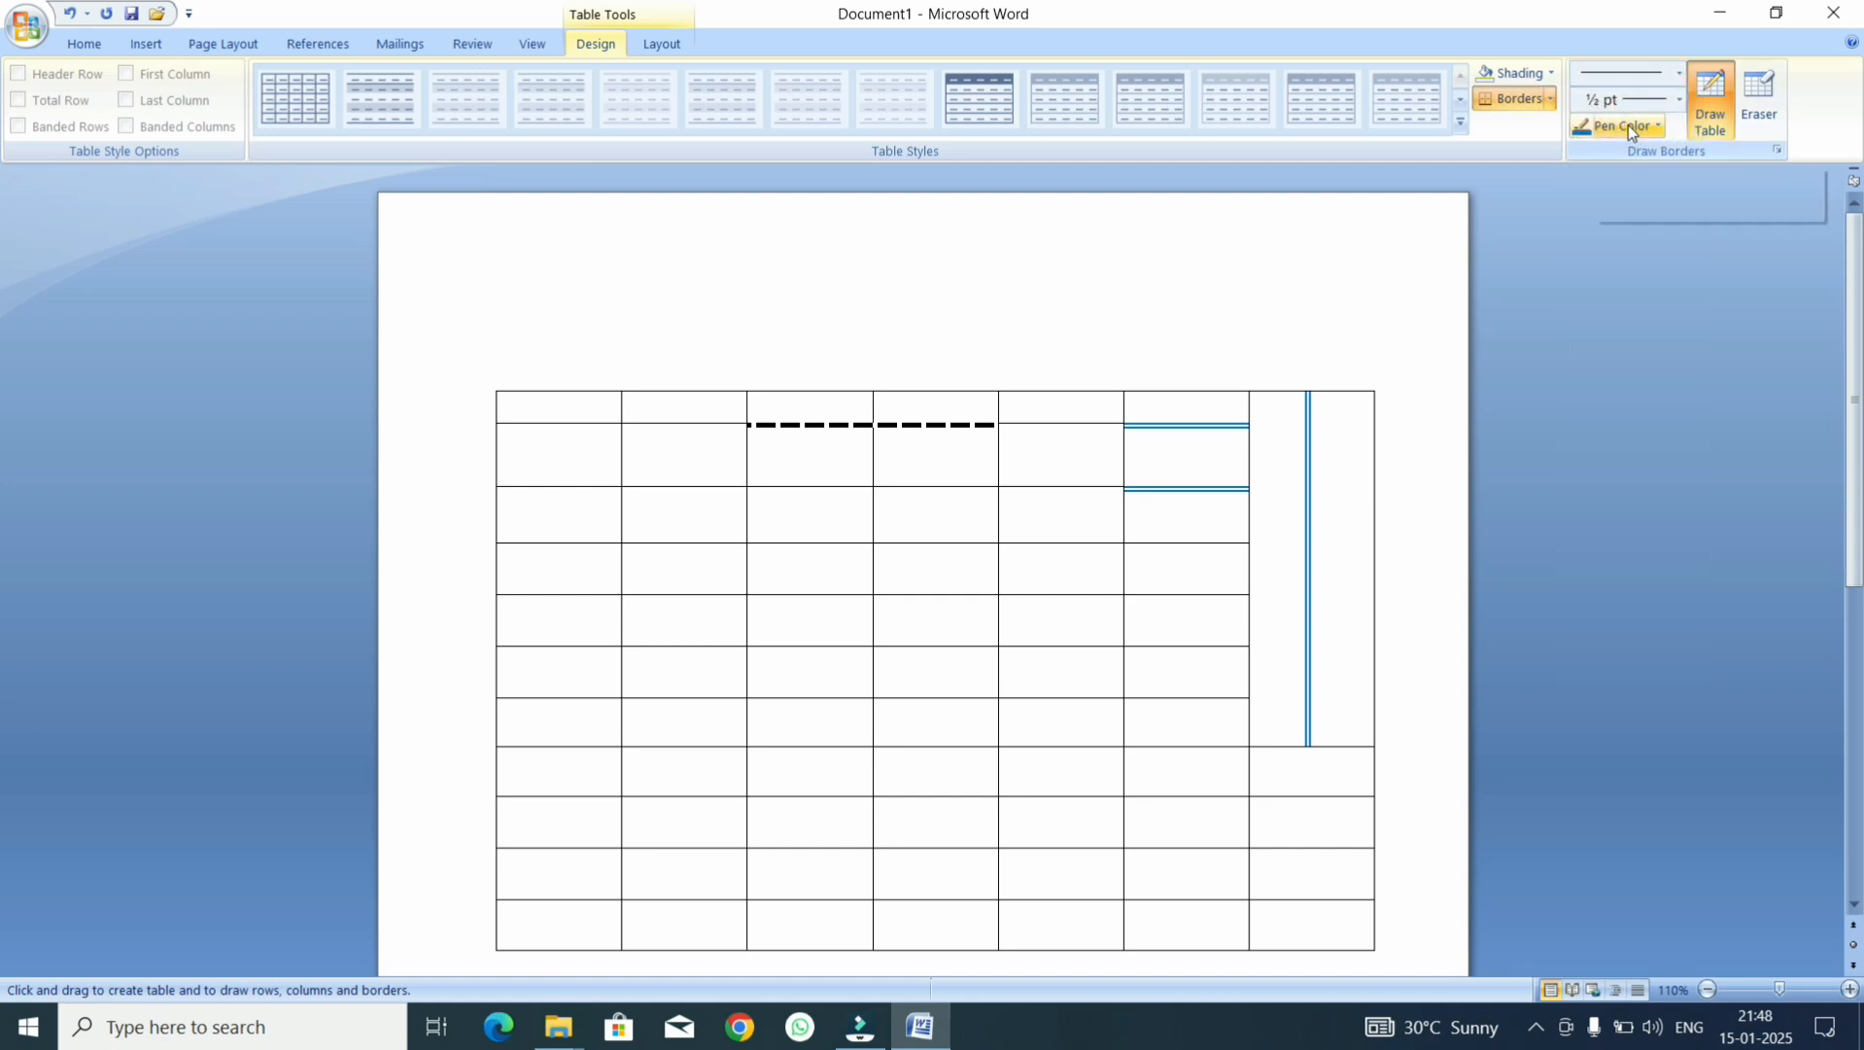
{"action": "left_click", "coordinate": [956, 424]}
{"action": "left_click", "coordinate": [809, 423]}
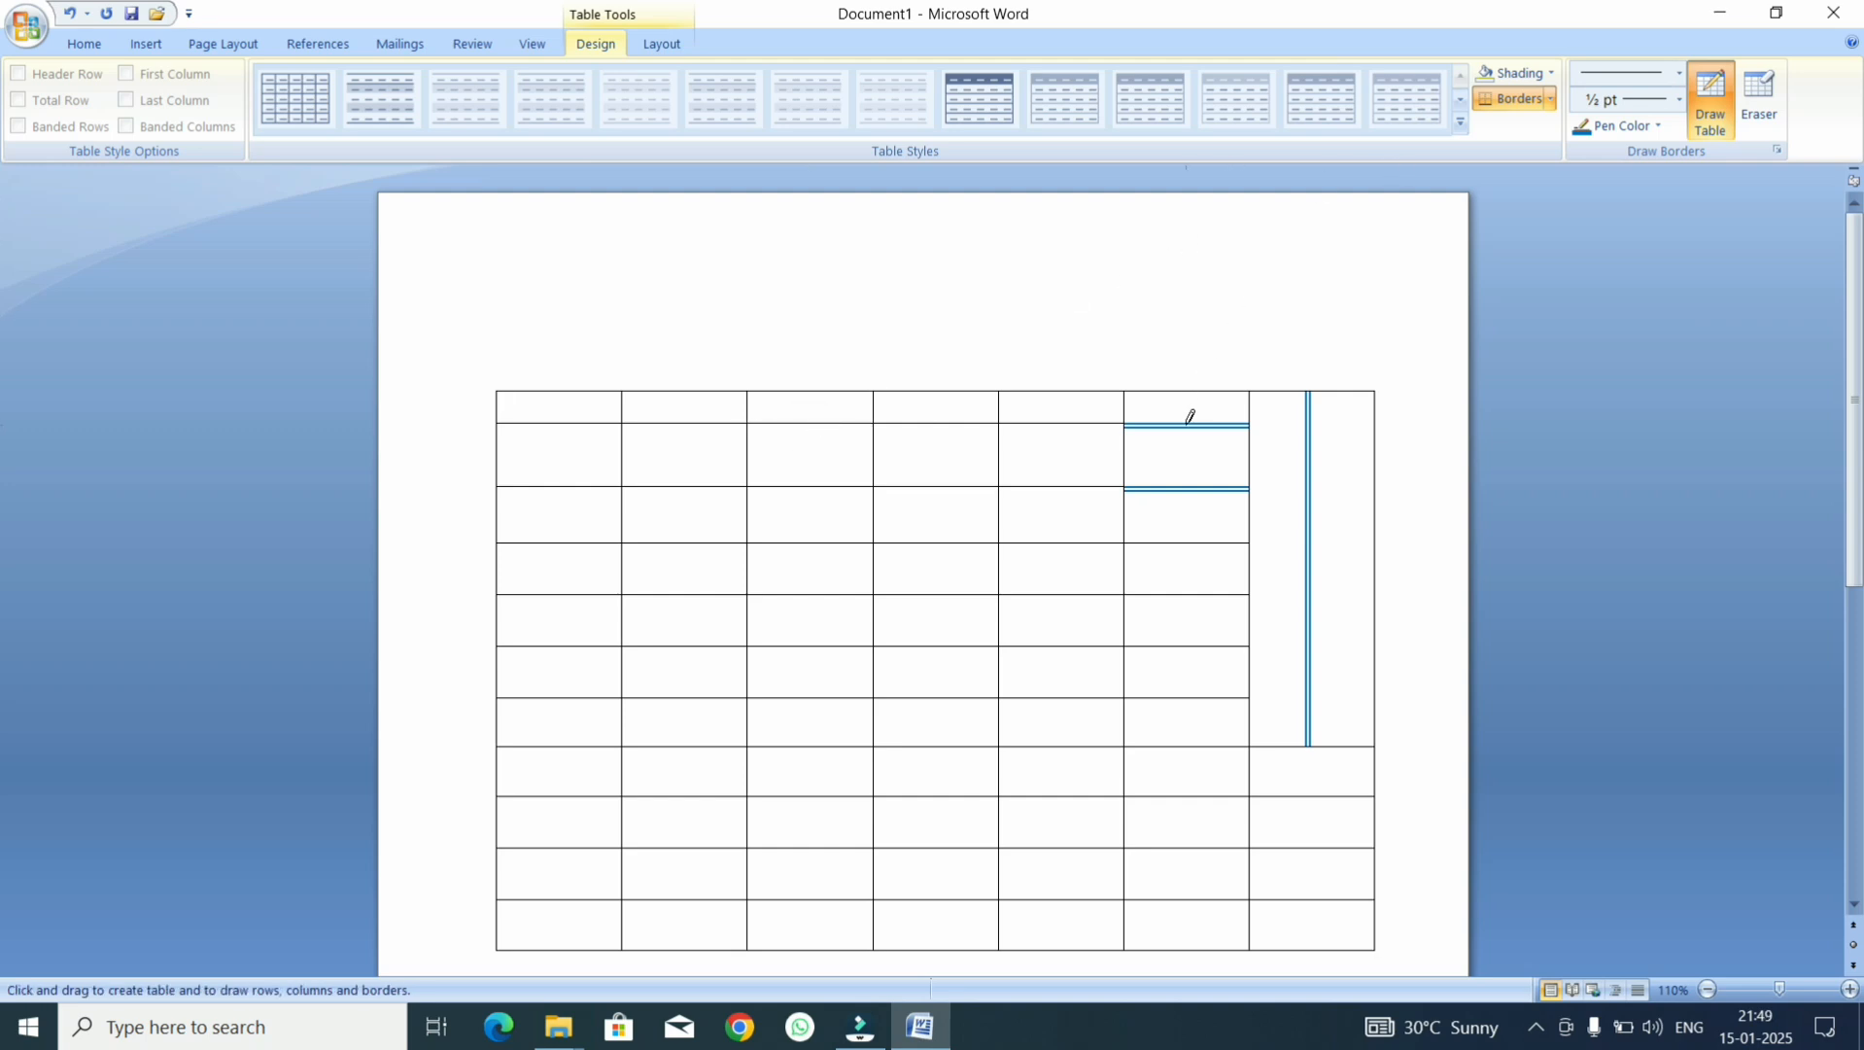
- Try to redraw the sixth column's lower double border and the merged cell's divider with the ½ pt solid line, and stop drawing
{"action": "left_click", "coordinate": [1156, 489]}
{"action": "left_click_drag", "start_coordinate": [1309, 411], "coordinate": [1308, 410]}
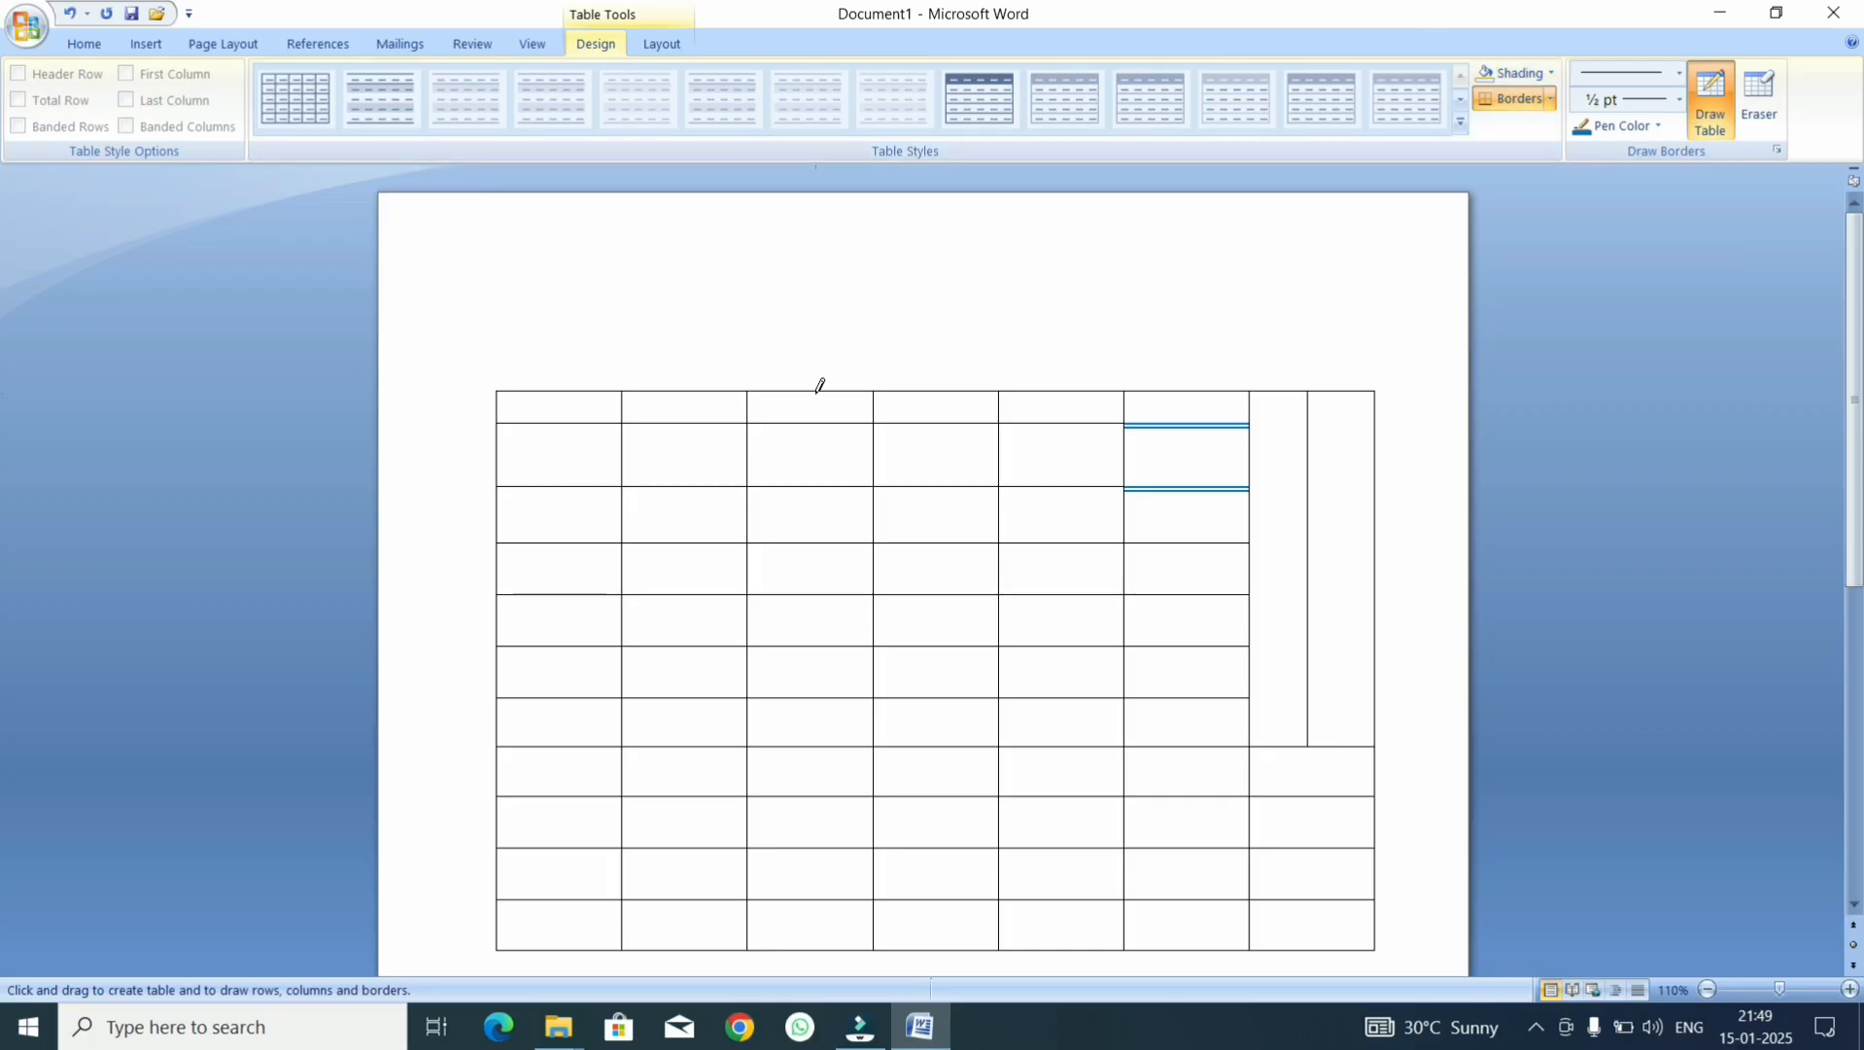
{"action": "left_click", "coordinate": [1720, 104]}
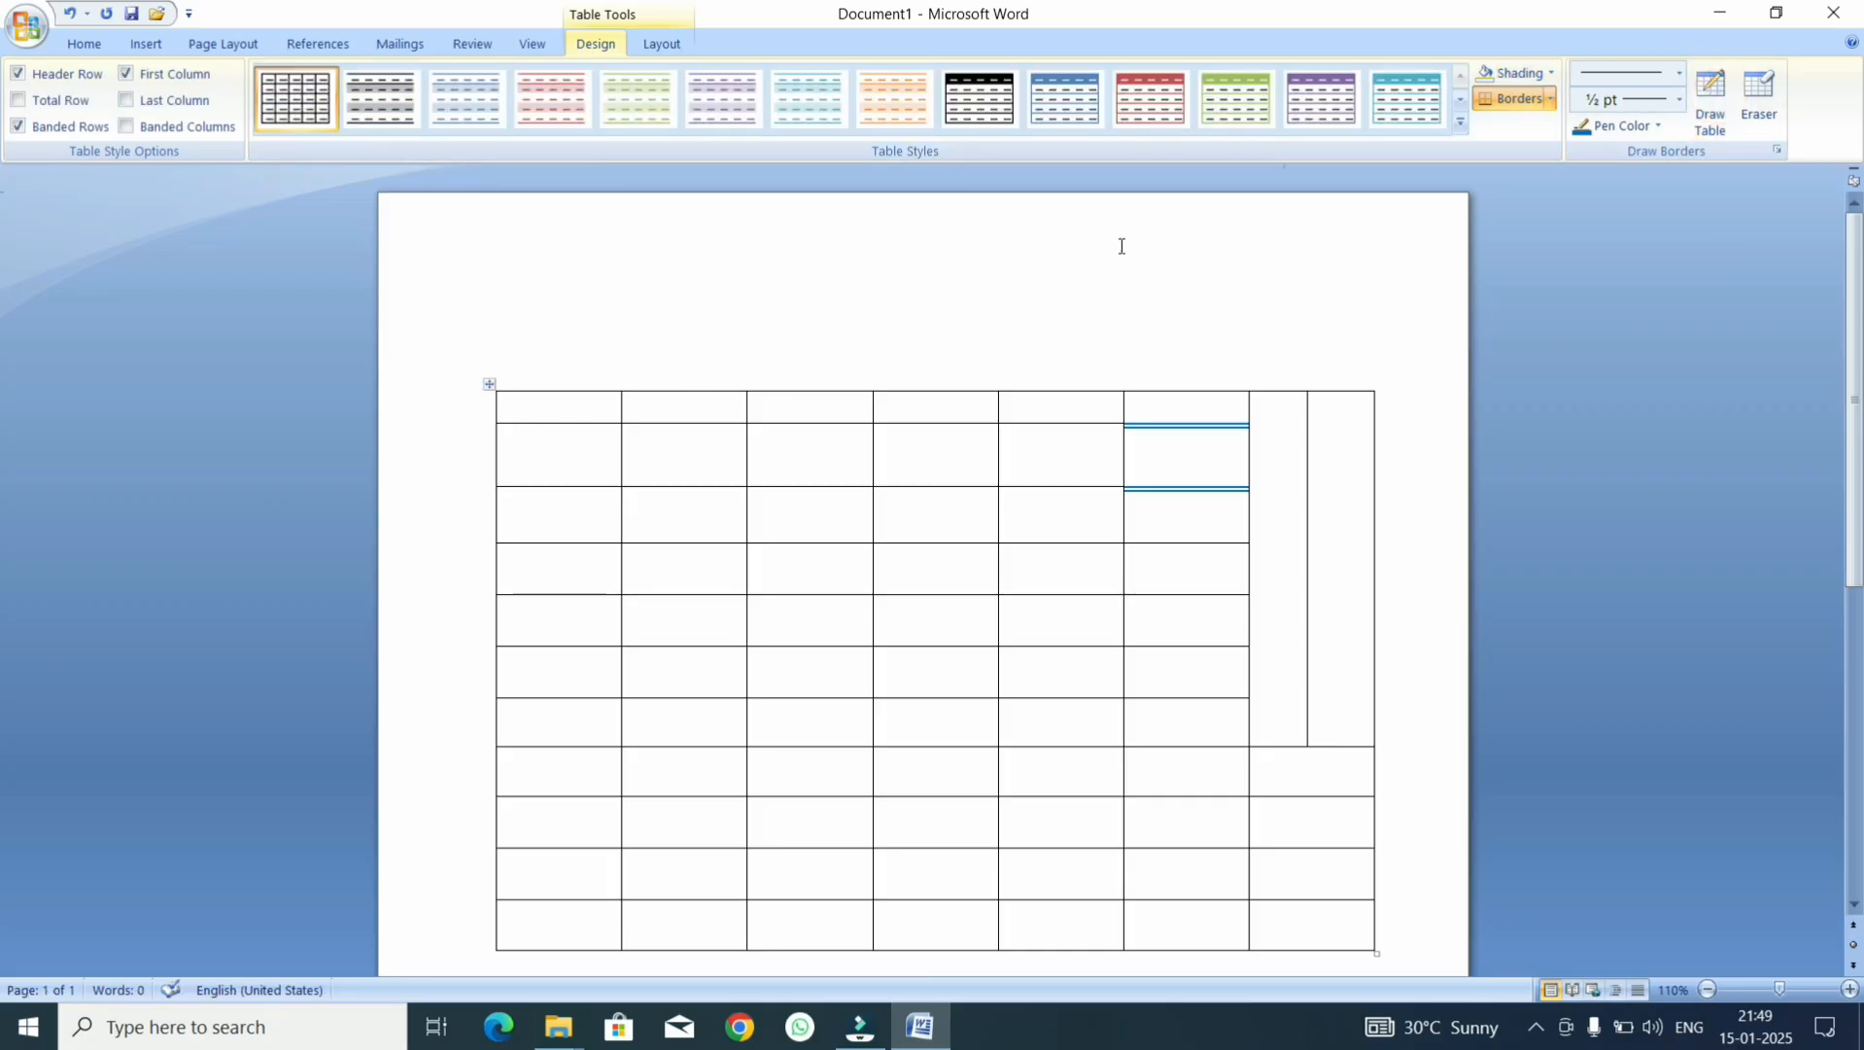
- Shade the table's first cell blue and the second cell of the fifth column dark blue
{"action": "left_click", "coordinate": [1551, 73]}
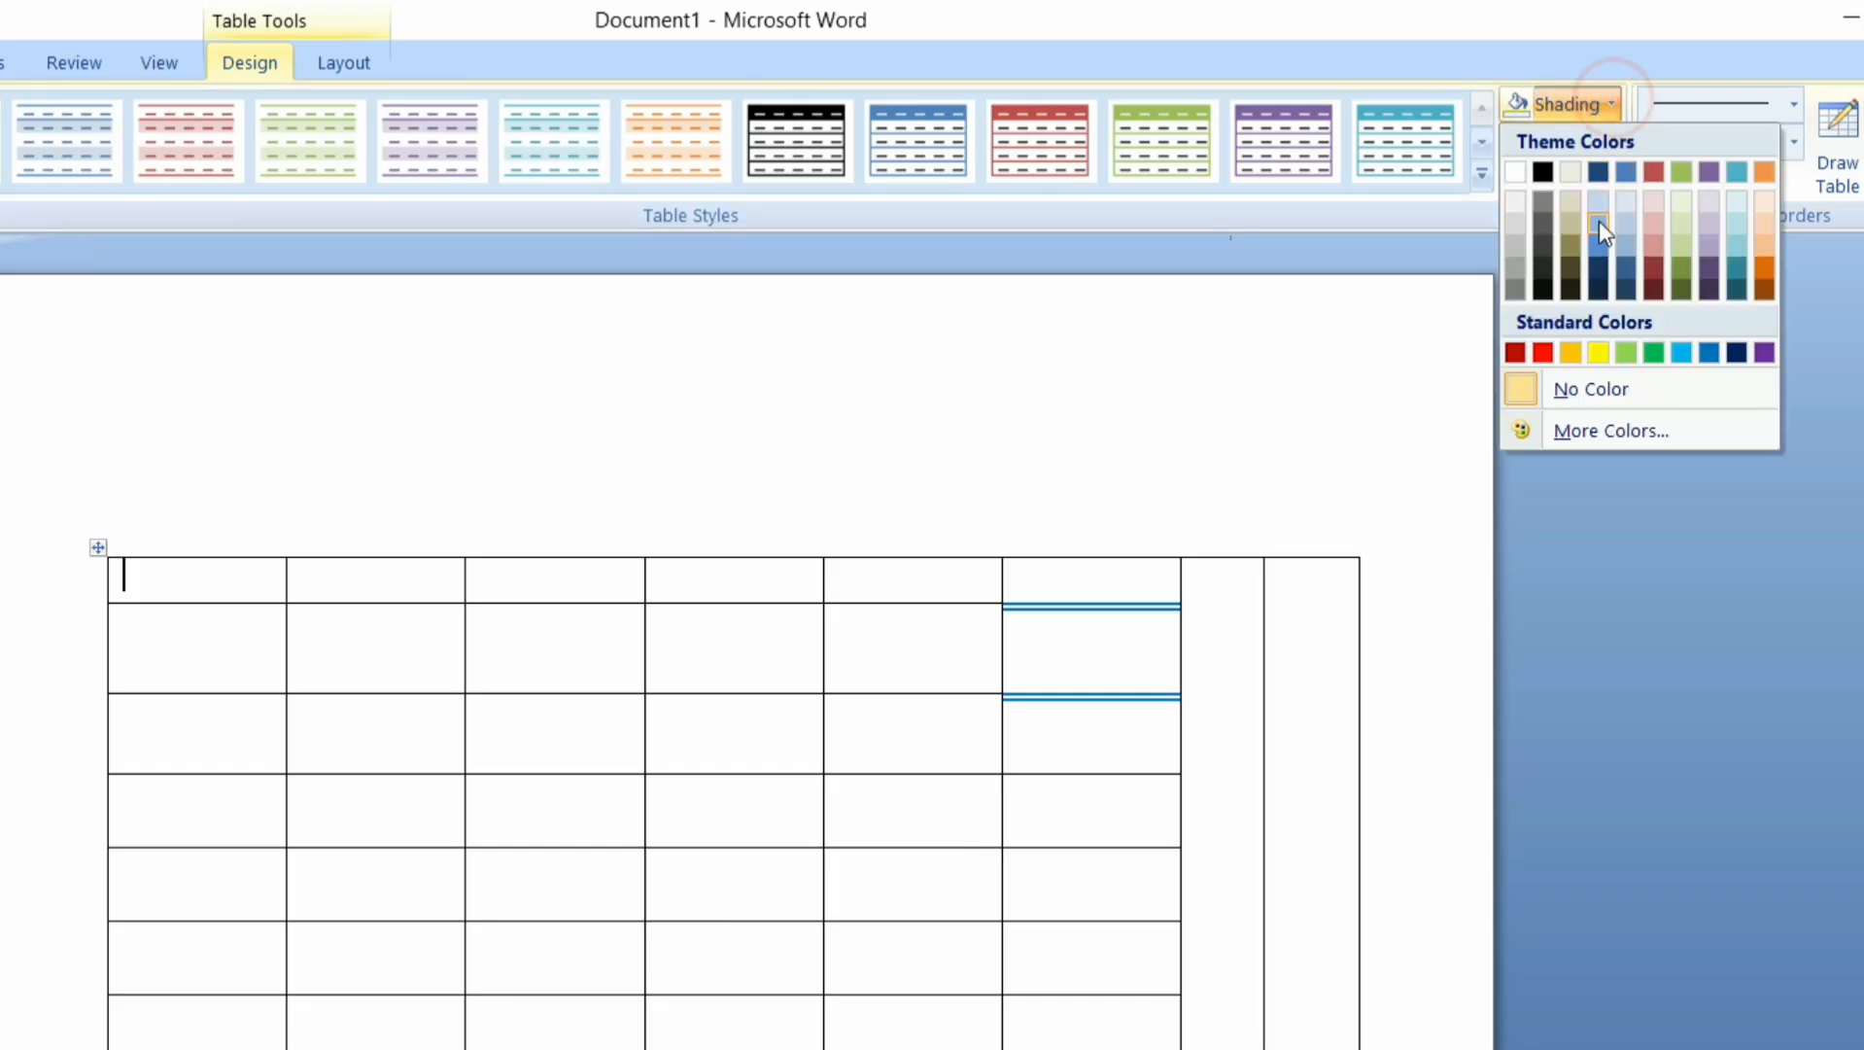
{"action": "left_click", "coordinate": [1593, 240]}
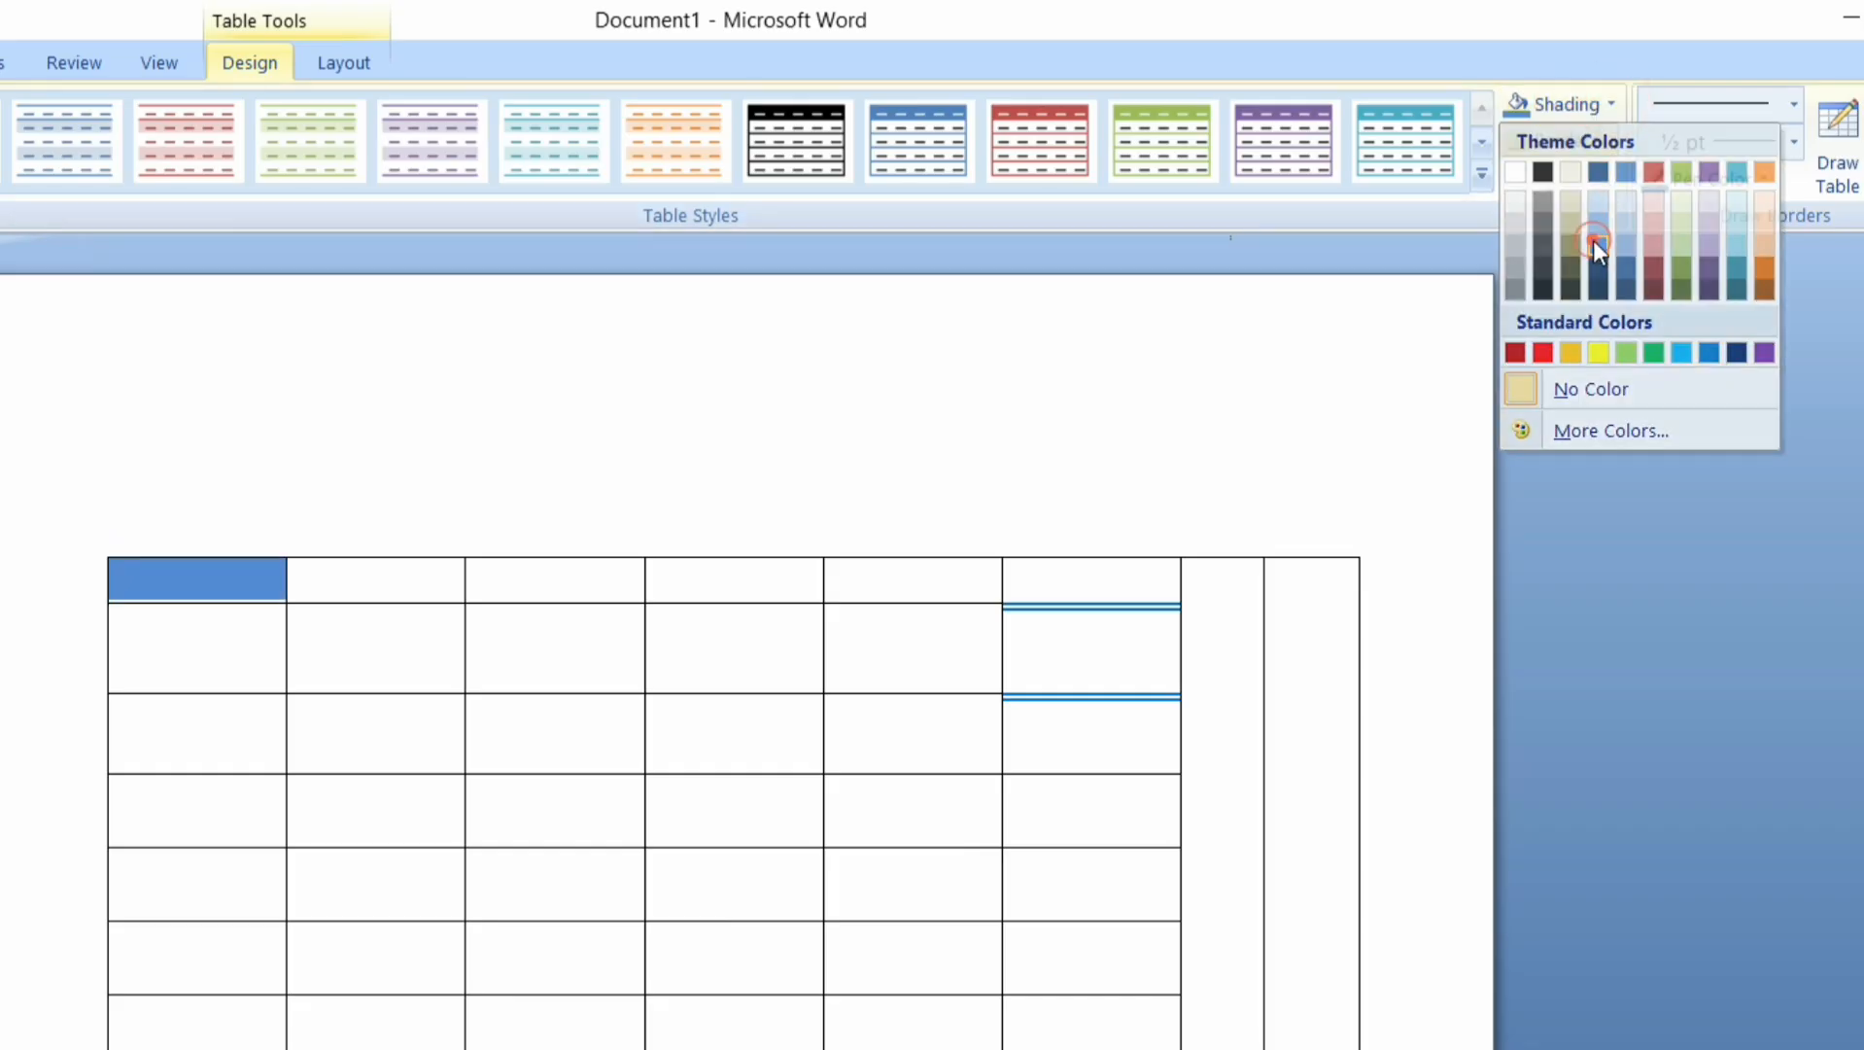
{"action": "left_click", "coordinate": [954, 631]}
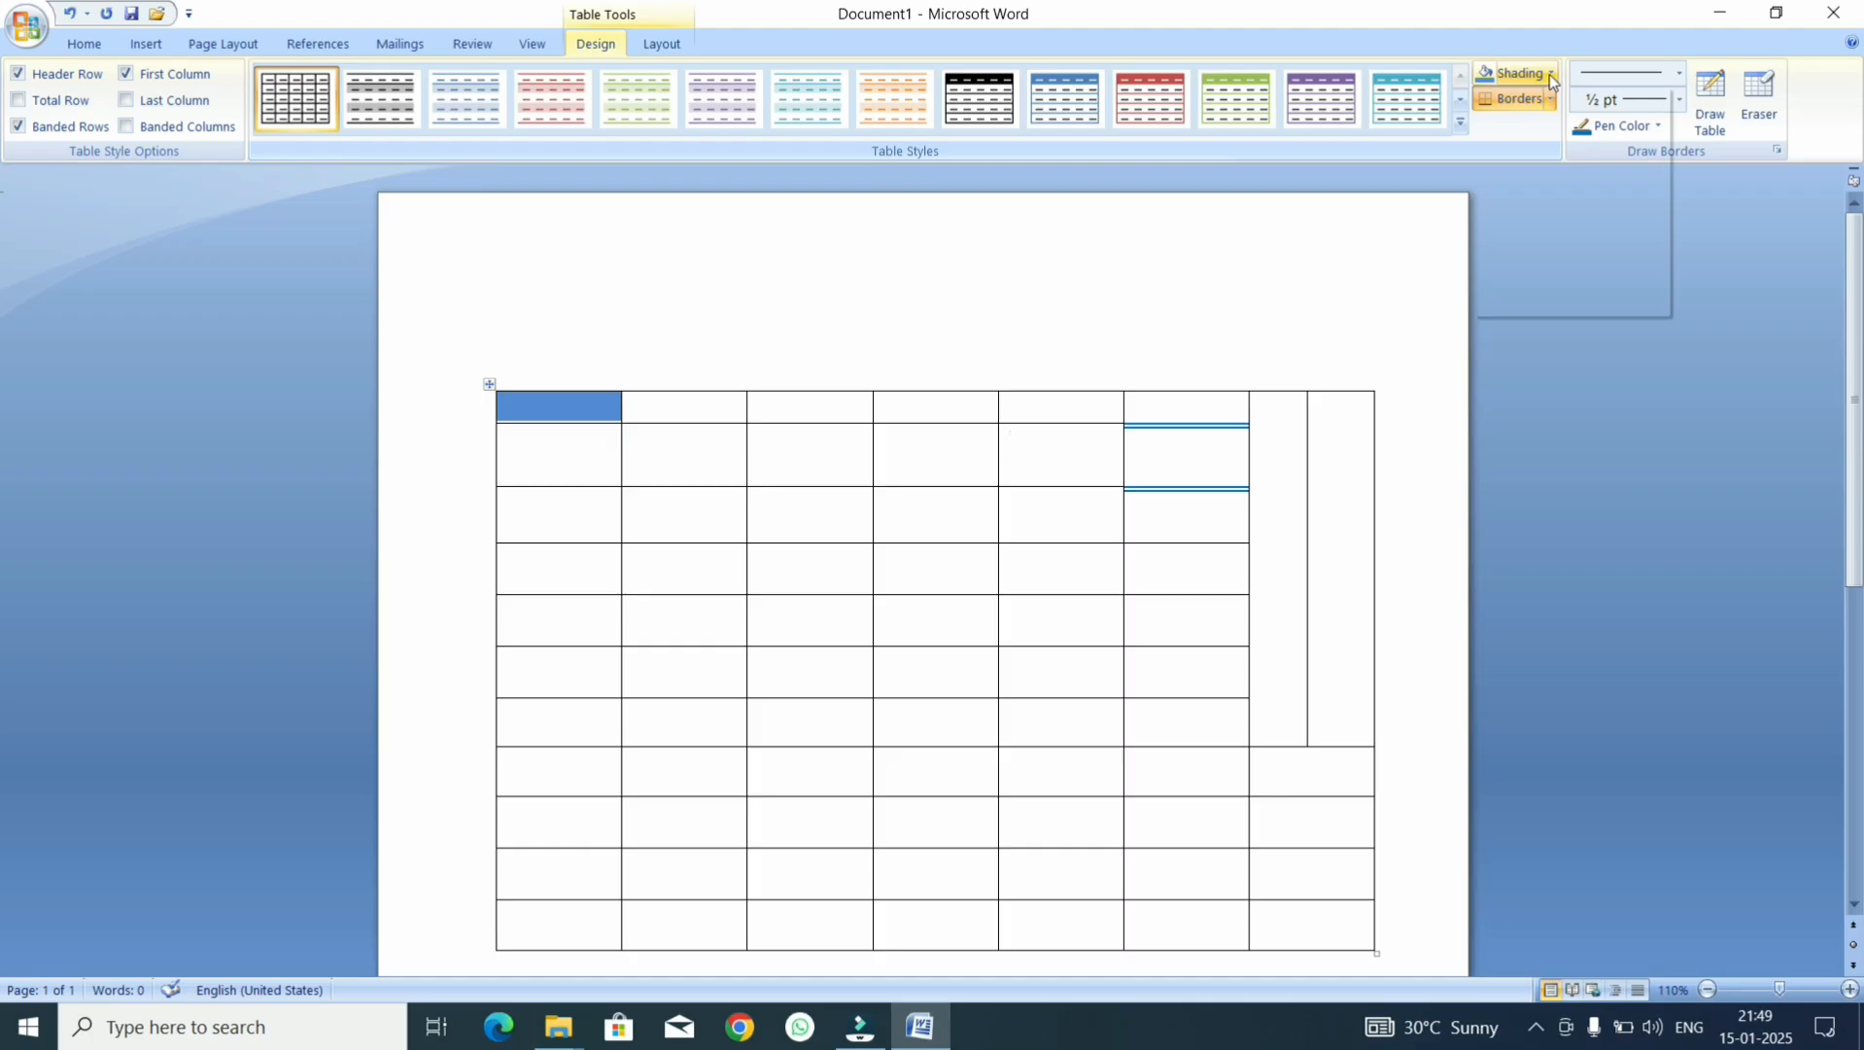
{"action": "left_click", "coordinate": [1607, 106]}
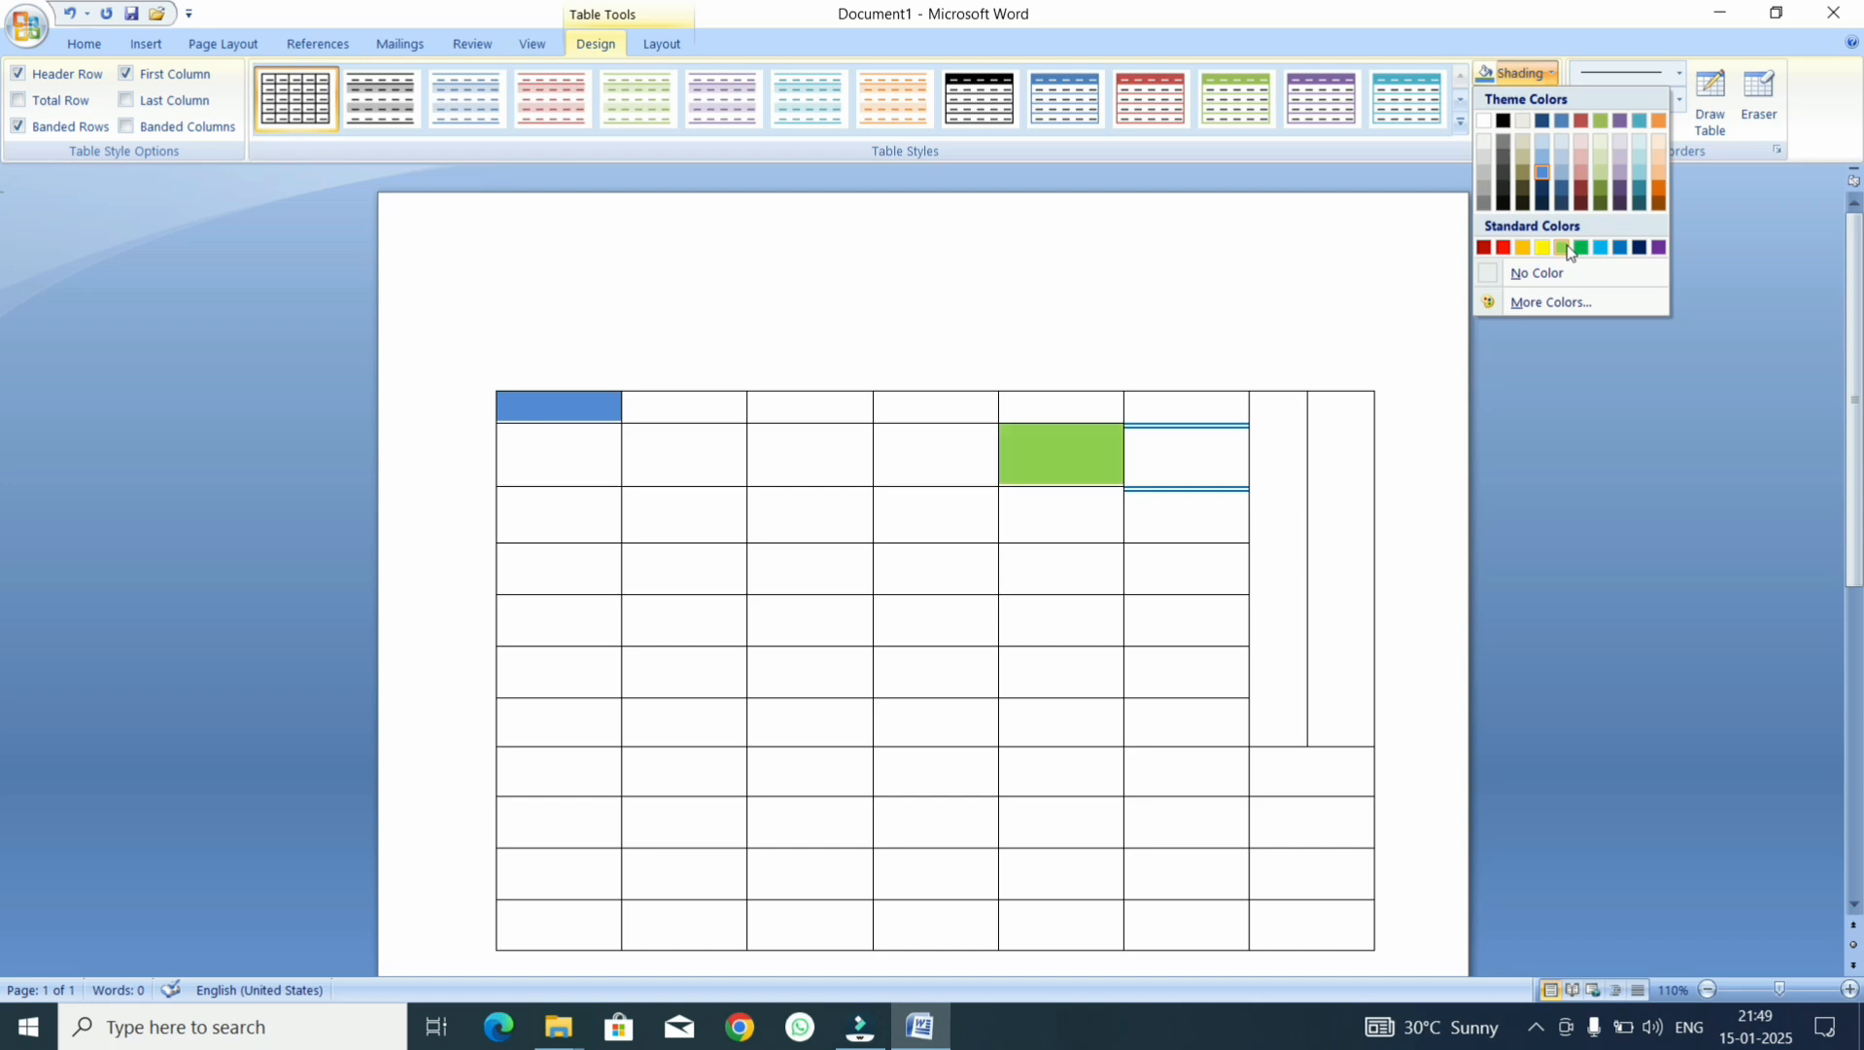
{"action": "left_click", "coordinate": [1639, 247]}
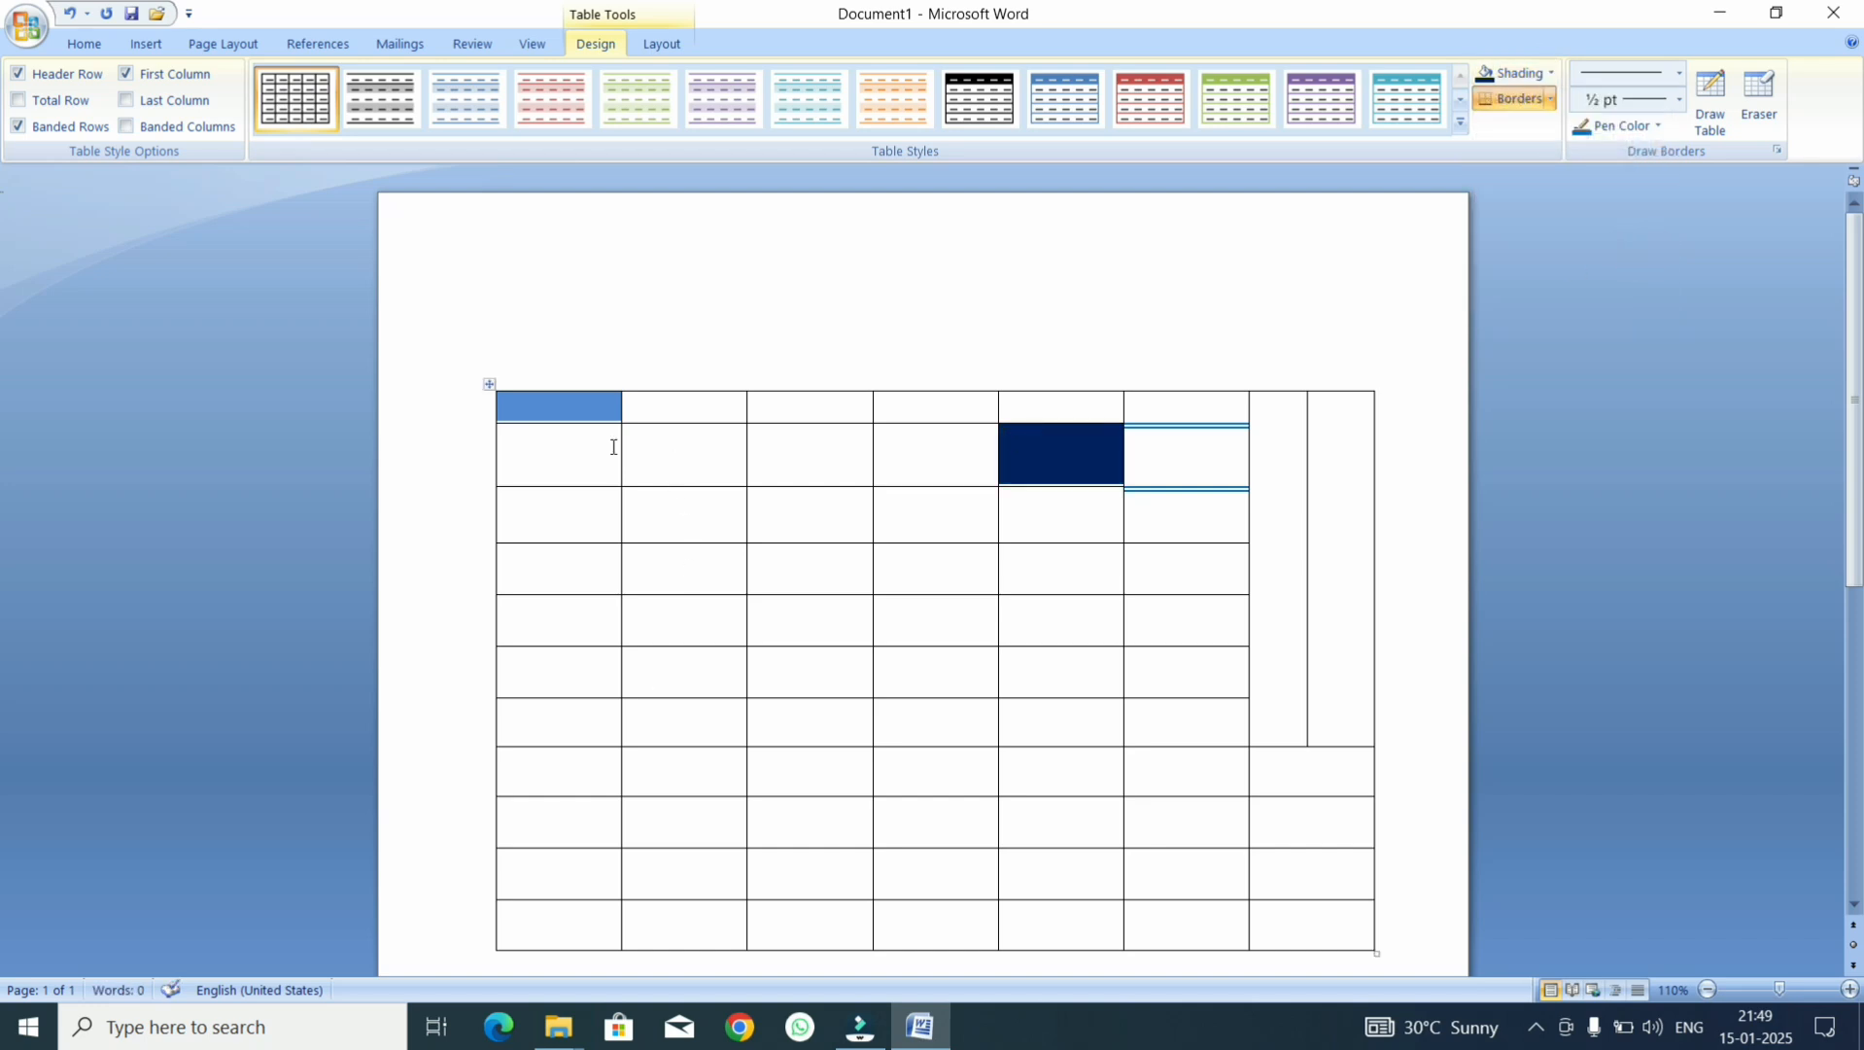
- Shade the first ten cells of the second column with the standard orange color
{"action": "left_click_drag", "start_coordinate": [691, 405], "coordinate": [657, 871]}
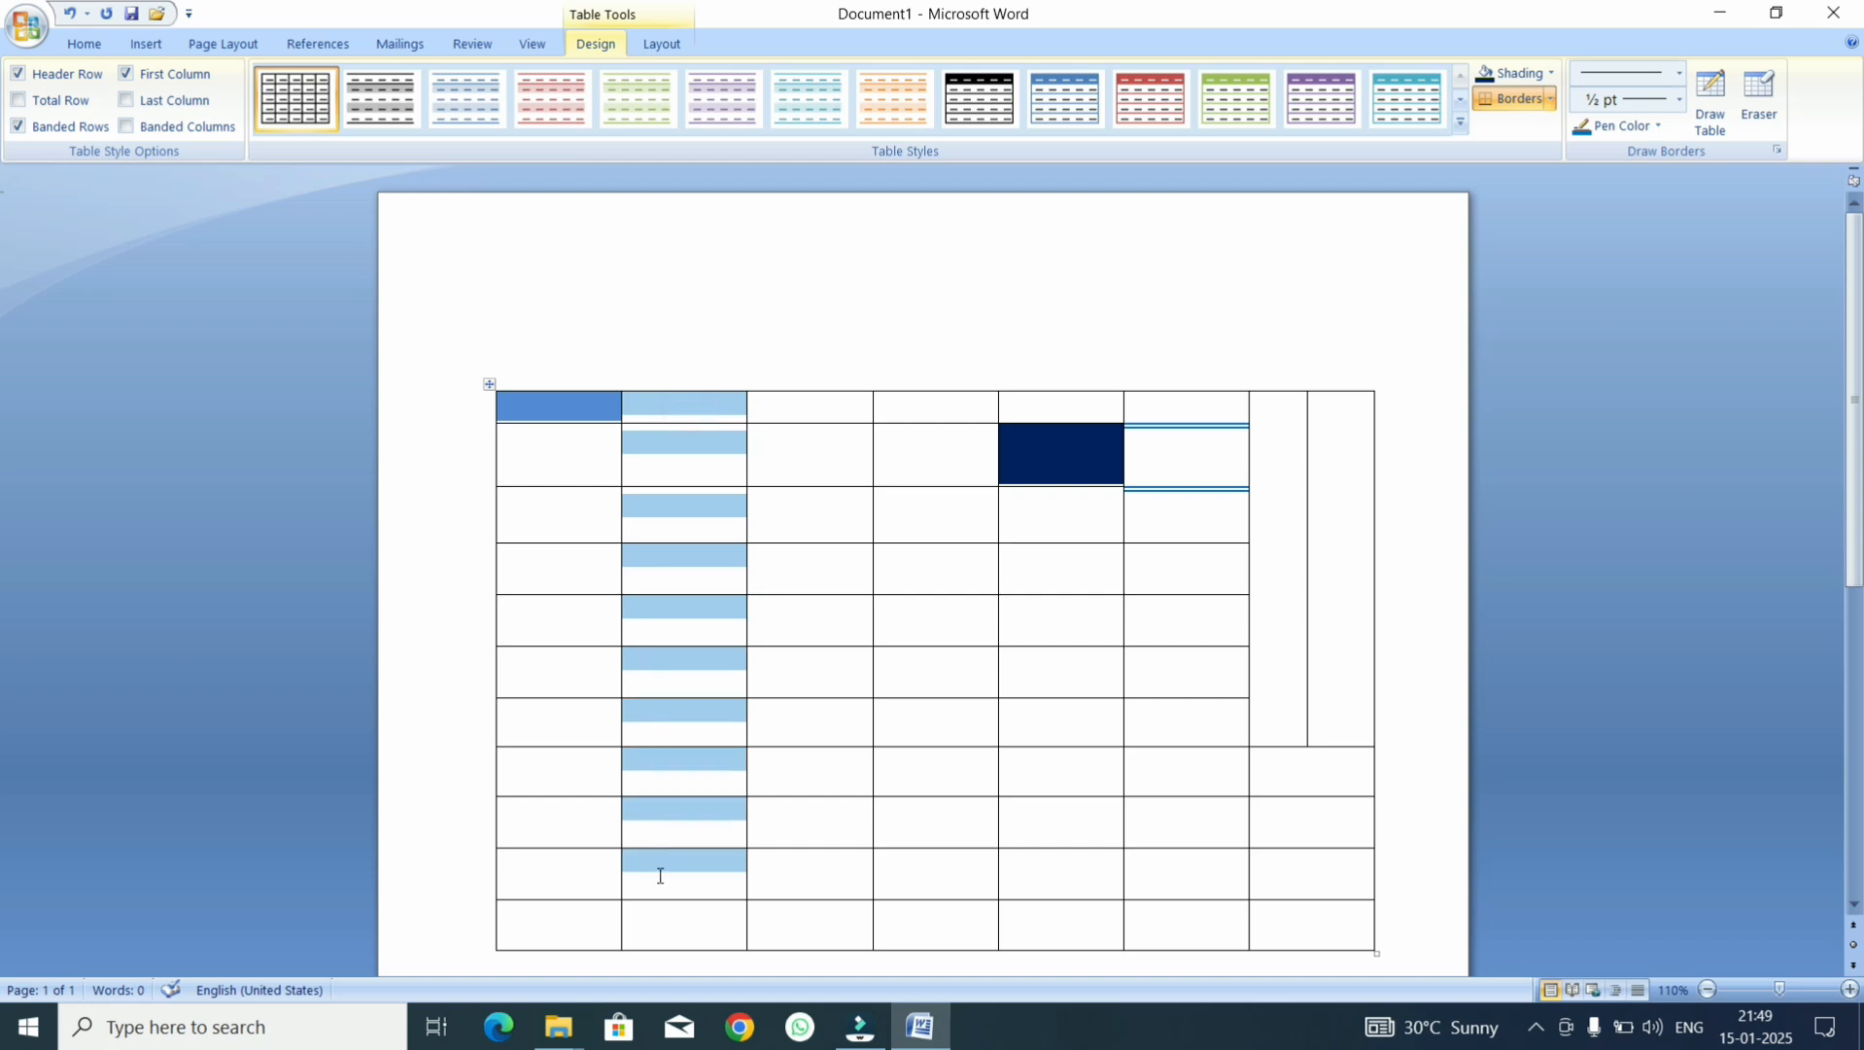
{"action": "left_click", "coordinate": [1540, 70]}
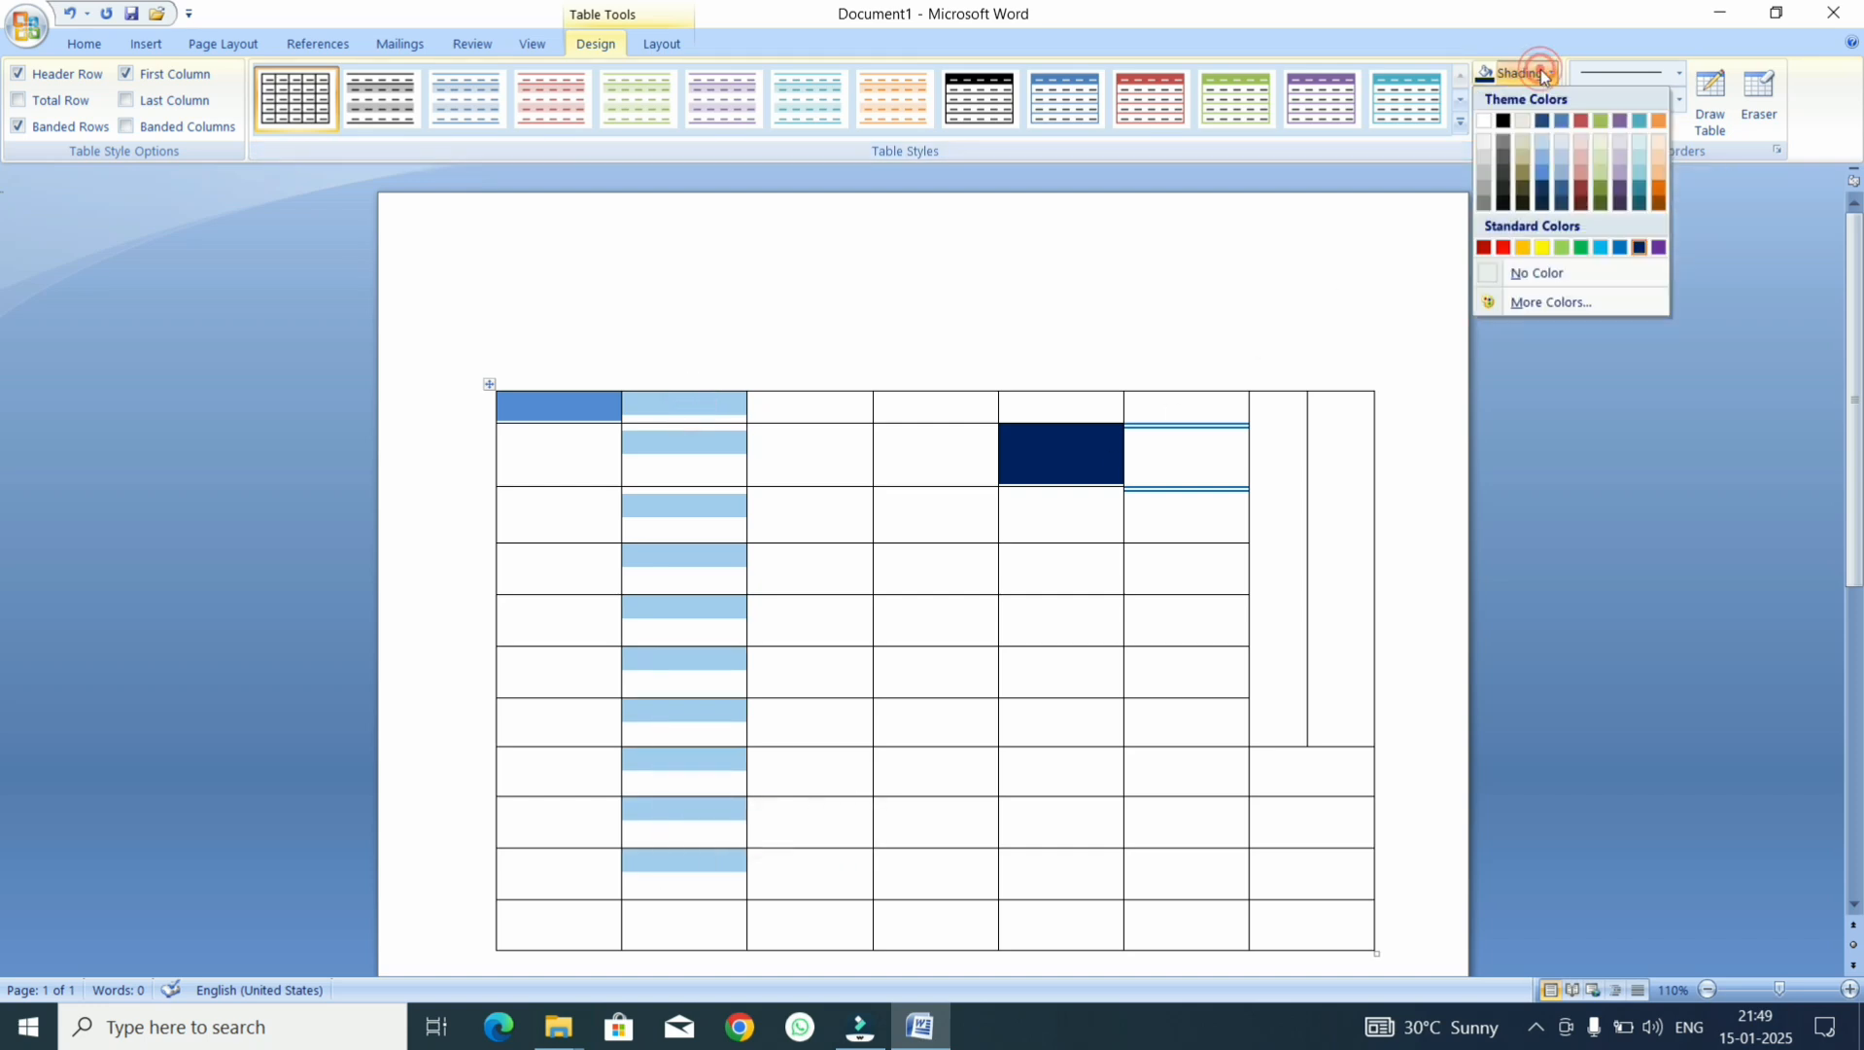
{"action": "left_click", "coordinate": [1525, 250]}
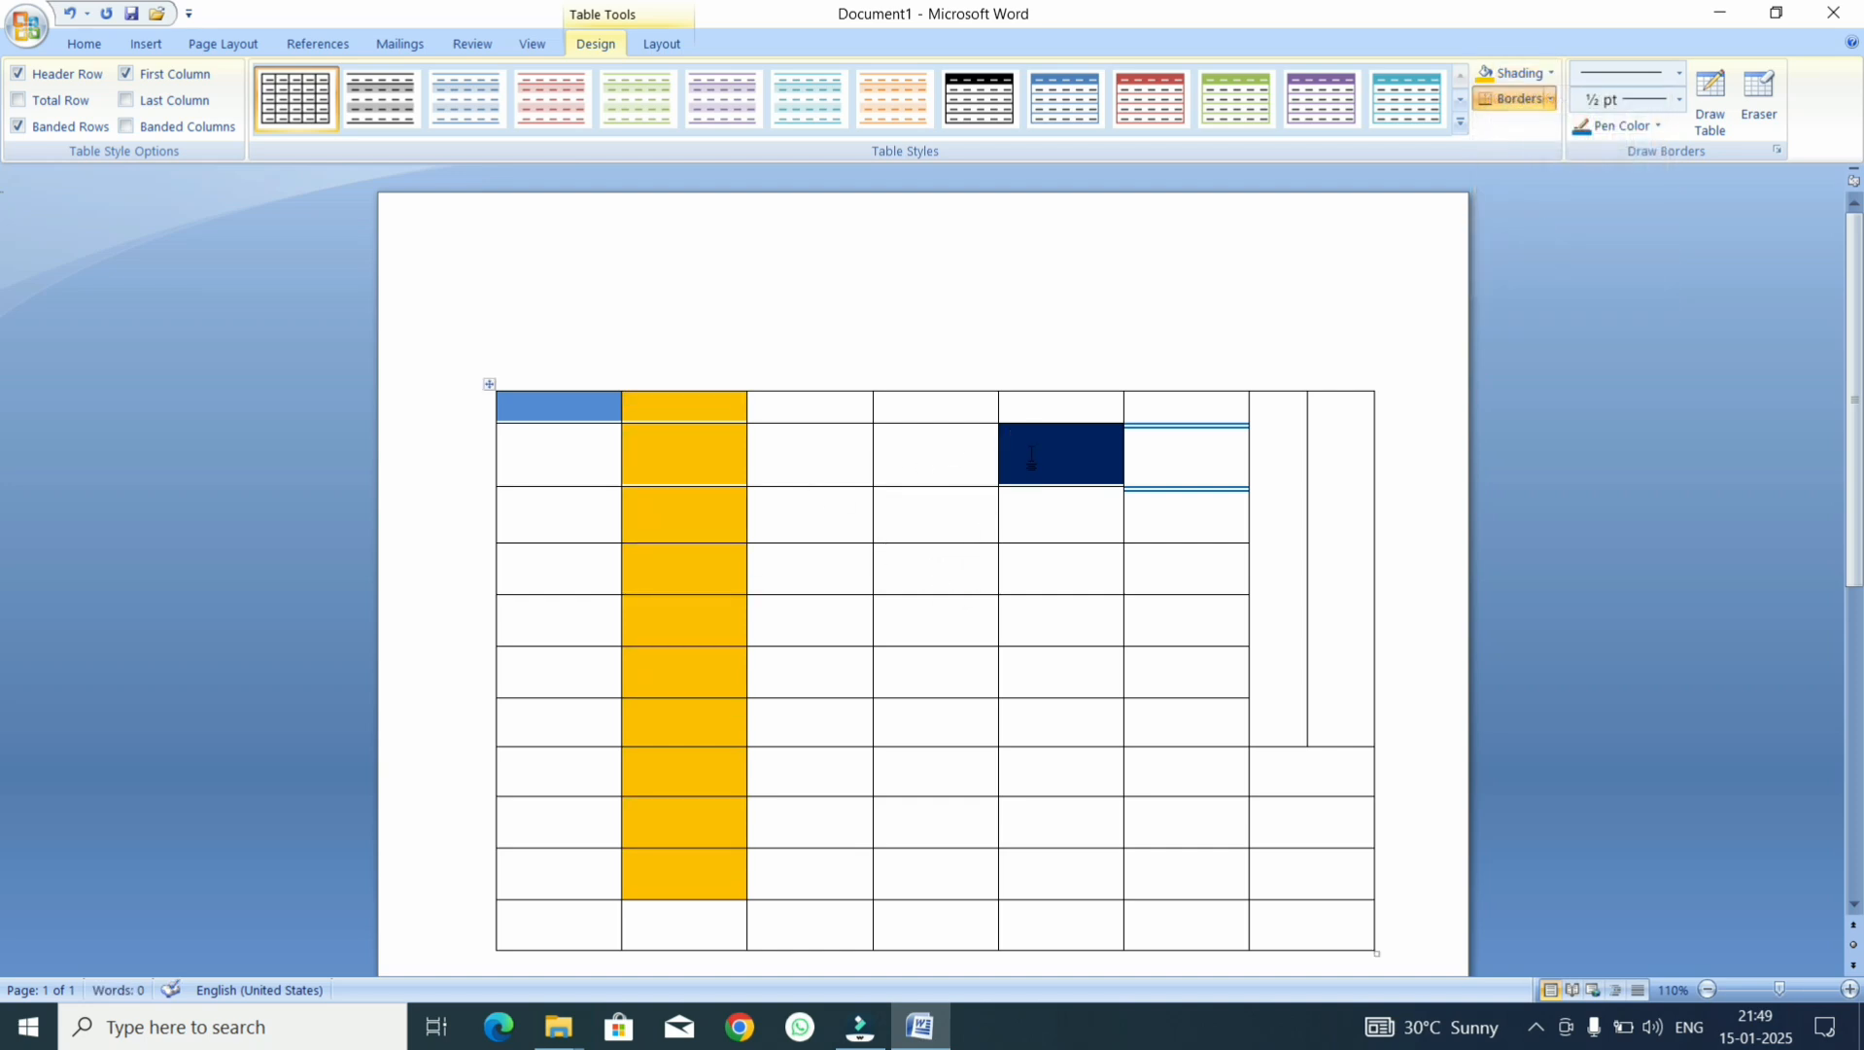
- Remove the shading from the fifth column's second cell and from the first ten rows of the first three columns
{"action": "left_click", "coordinate": [1508, 76]}
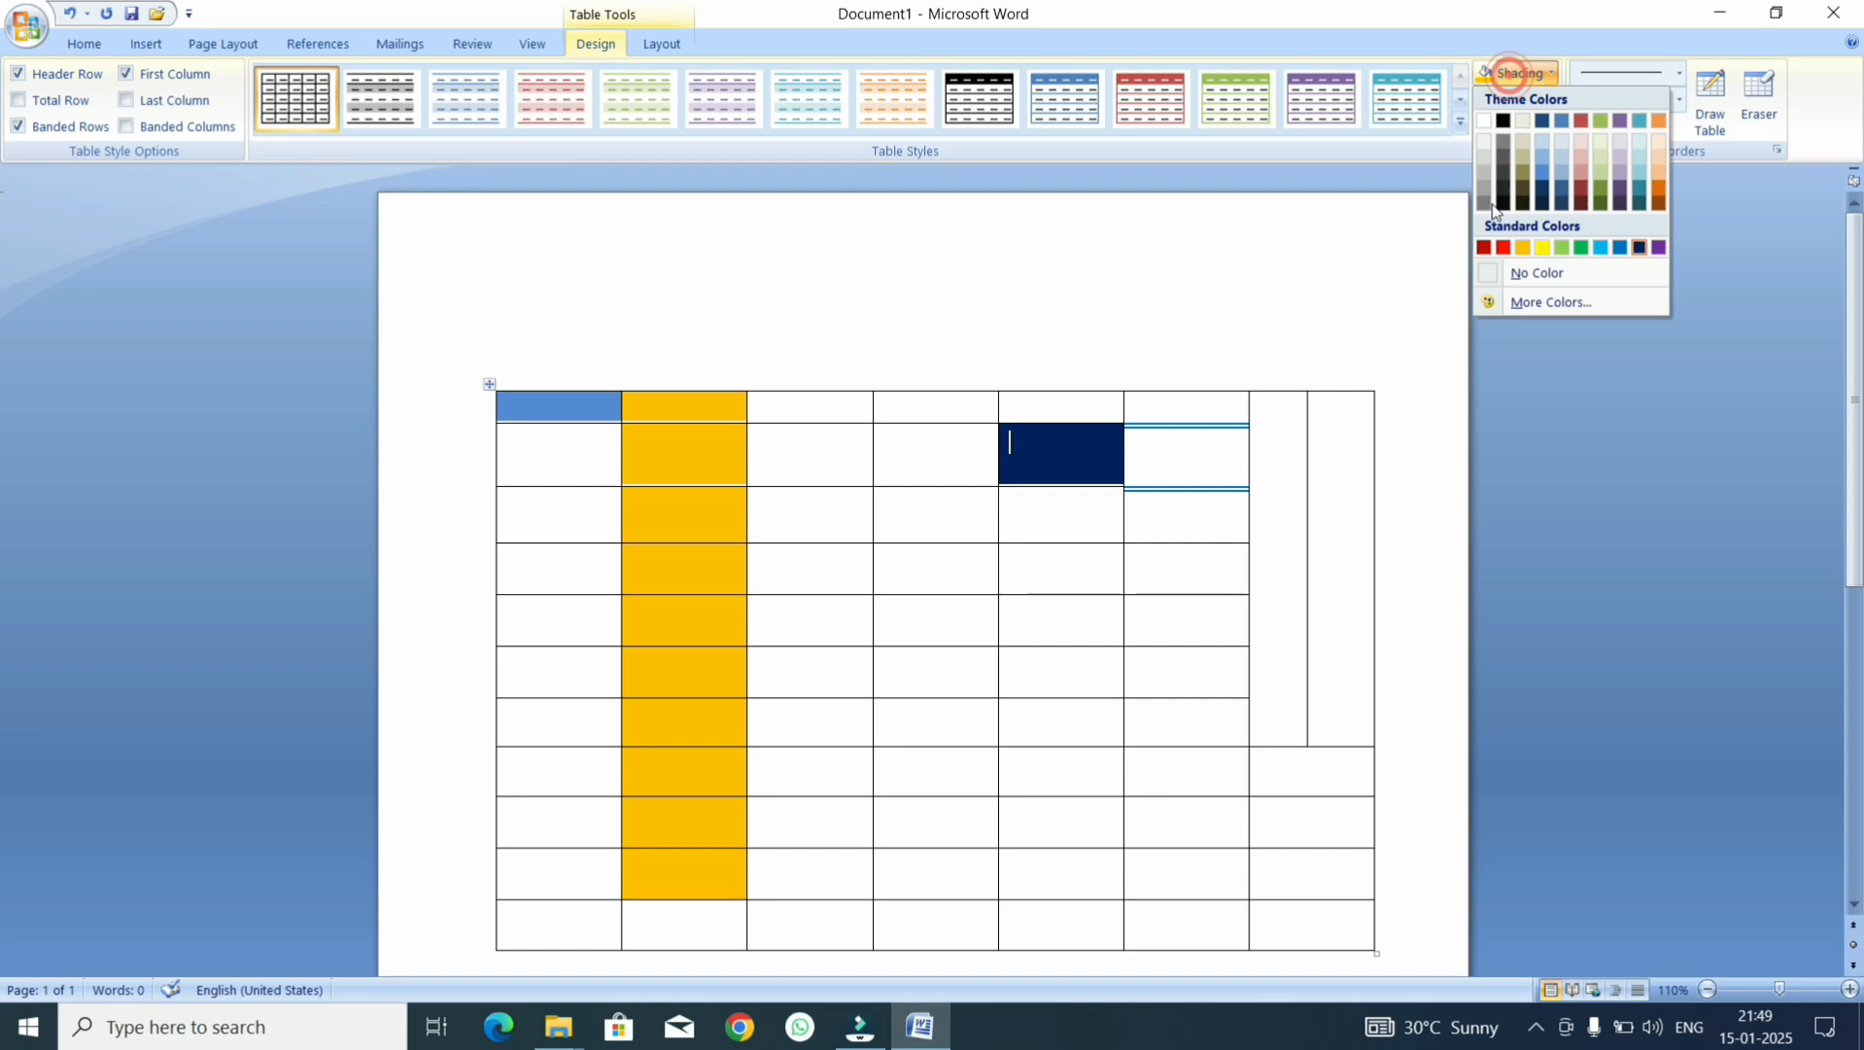
{"action": "left_click", "coordinate": [1501, 274]}
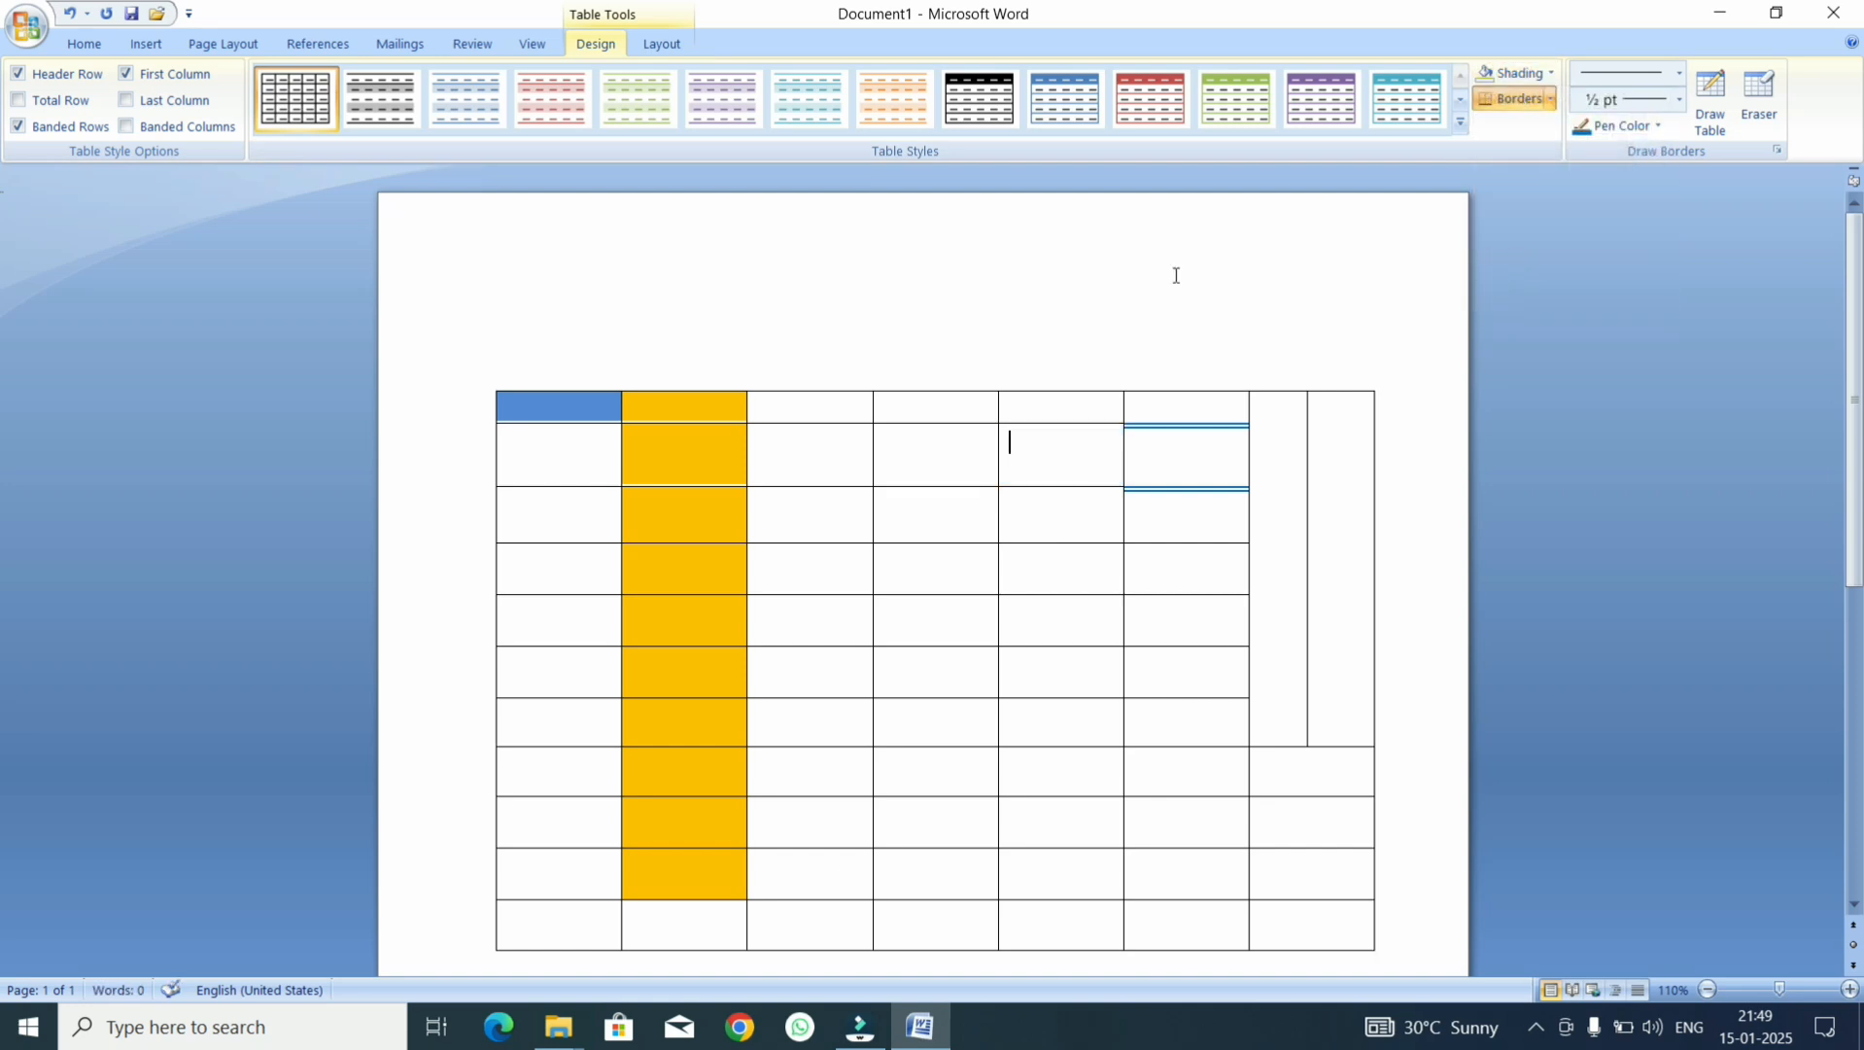
{"action": "left_click_drag", "start_coordinate": [573, 408], "coordinate": [835, 865]}
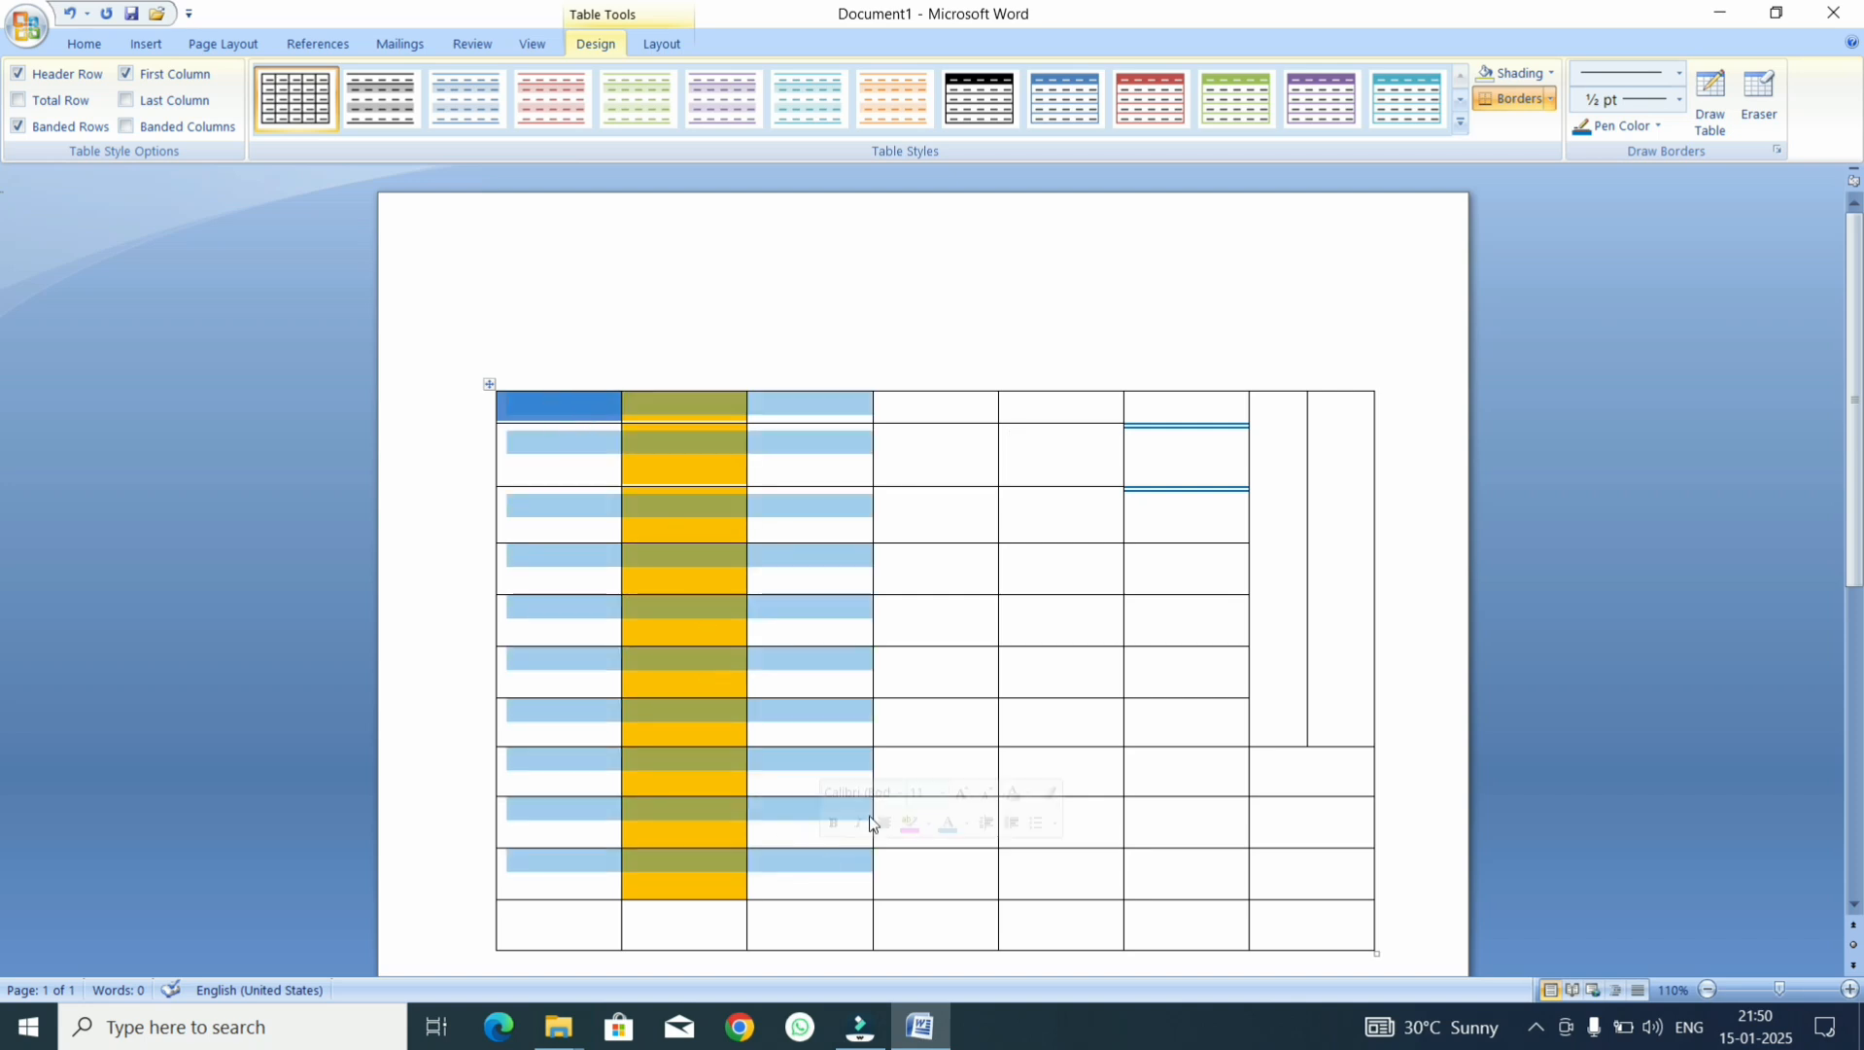
{"action": "left_click", "coordinate": [1552, 75]}
{"action": "left_click", "coordinate": [1507, 275]}
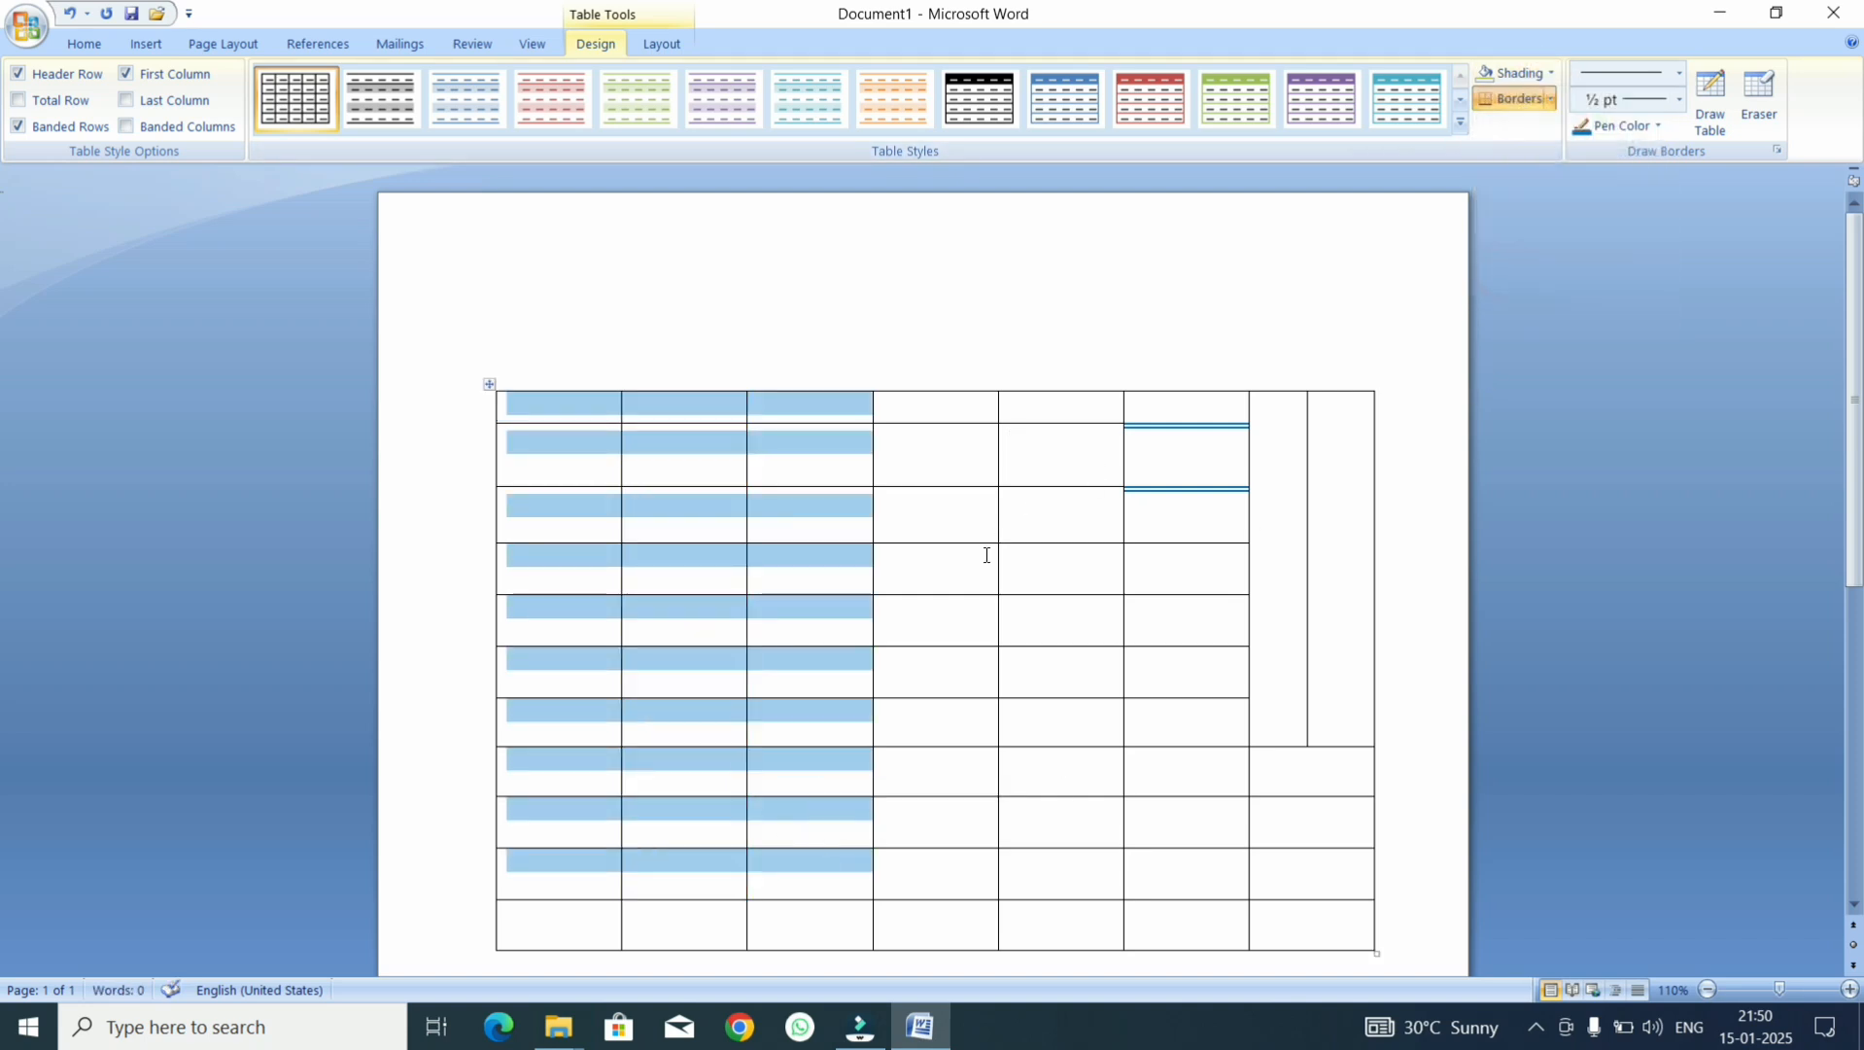
- Delete the whole table from the document
{"action": "left_click", "coordinate": [959, 630]}
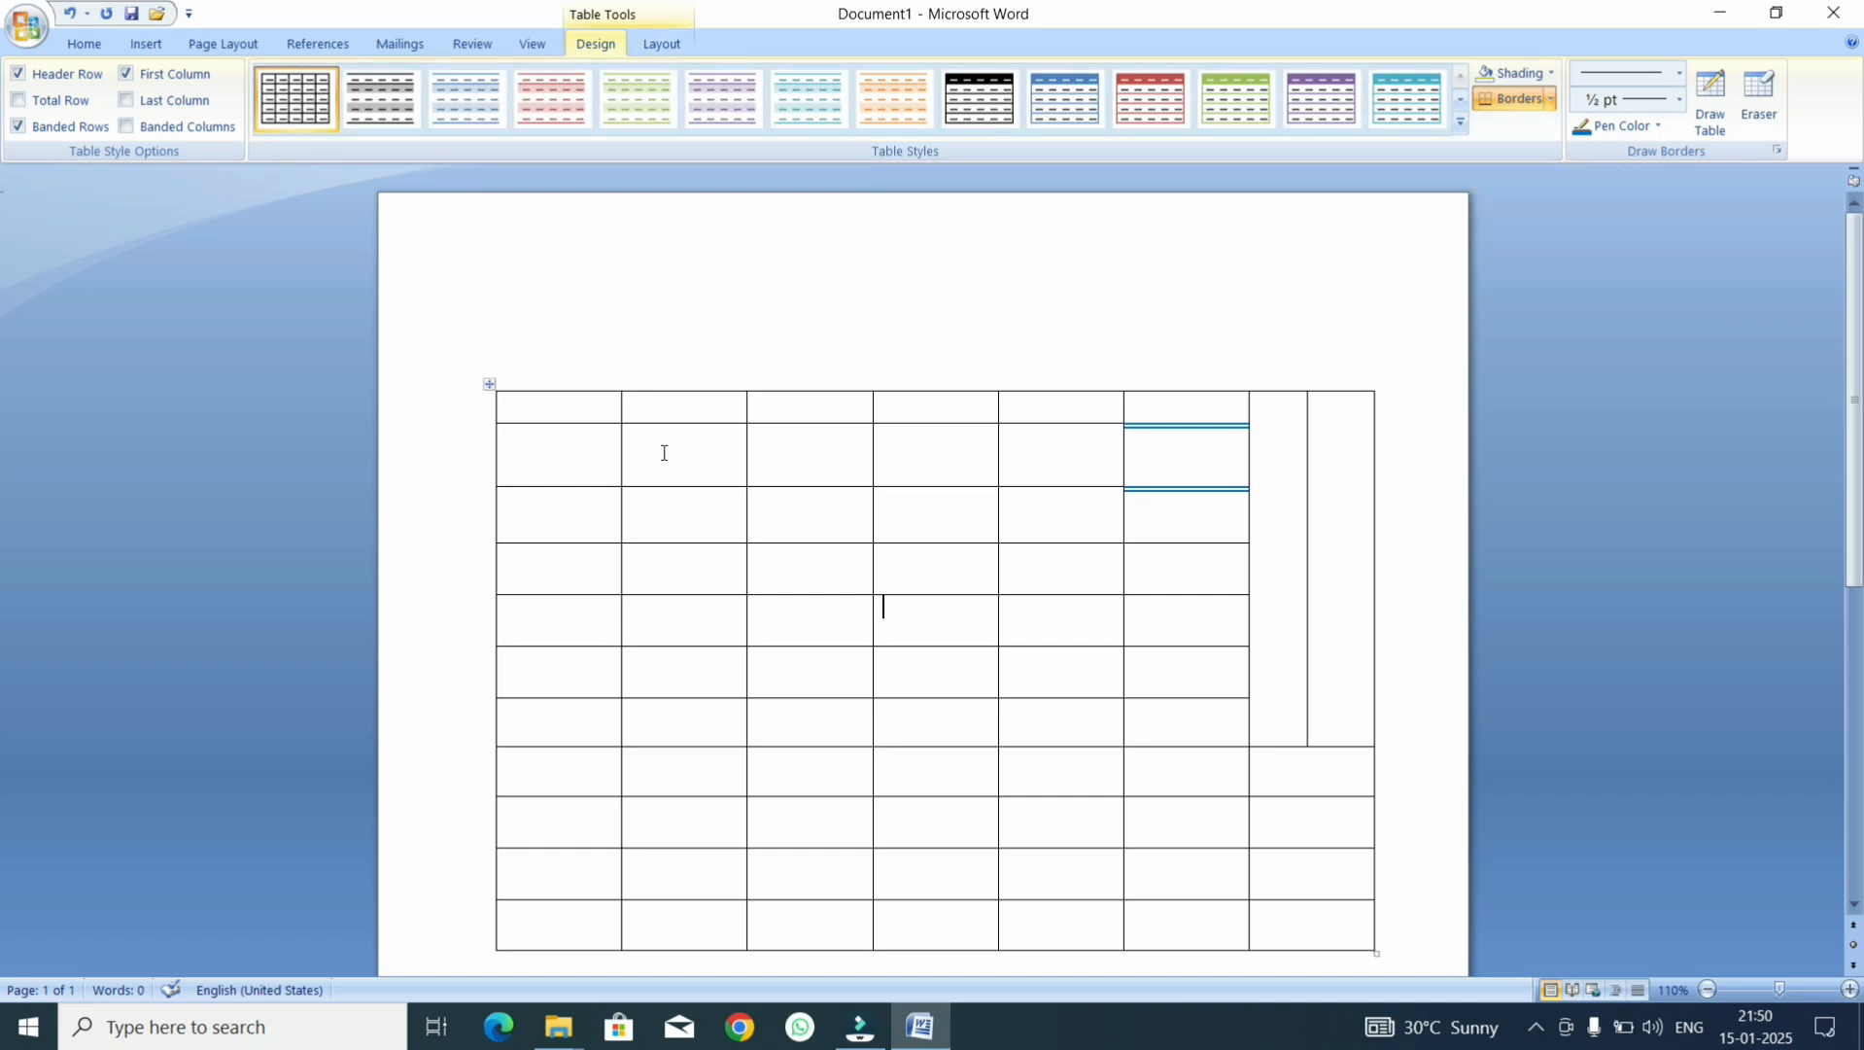
{"action": "key", "text": "ctrl+a"}
{"action": "key", "text": "Delete"}
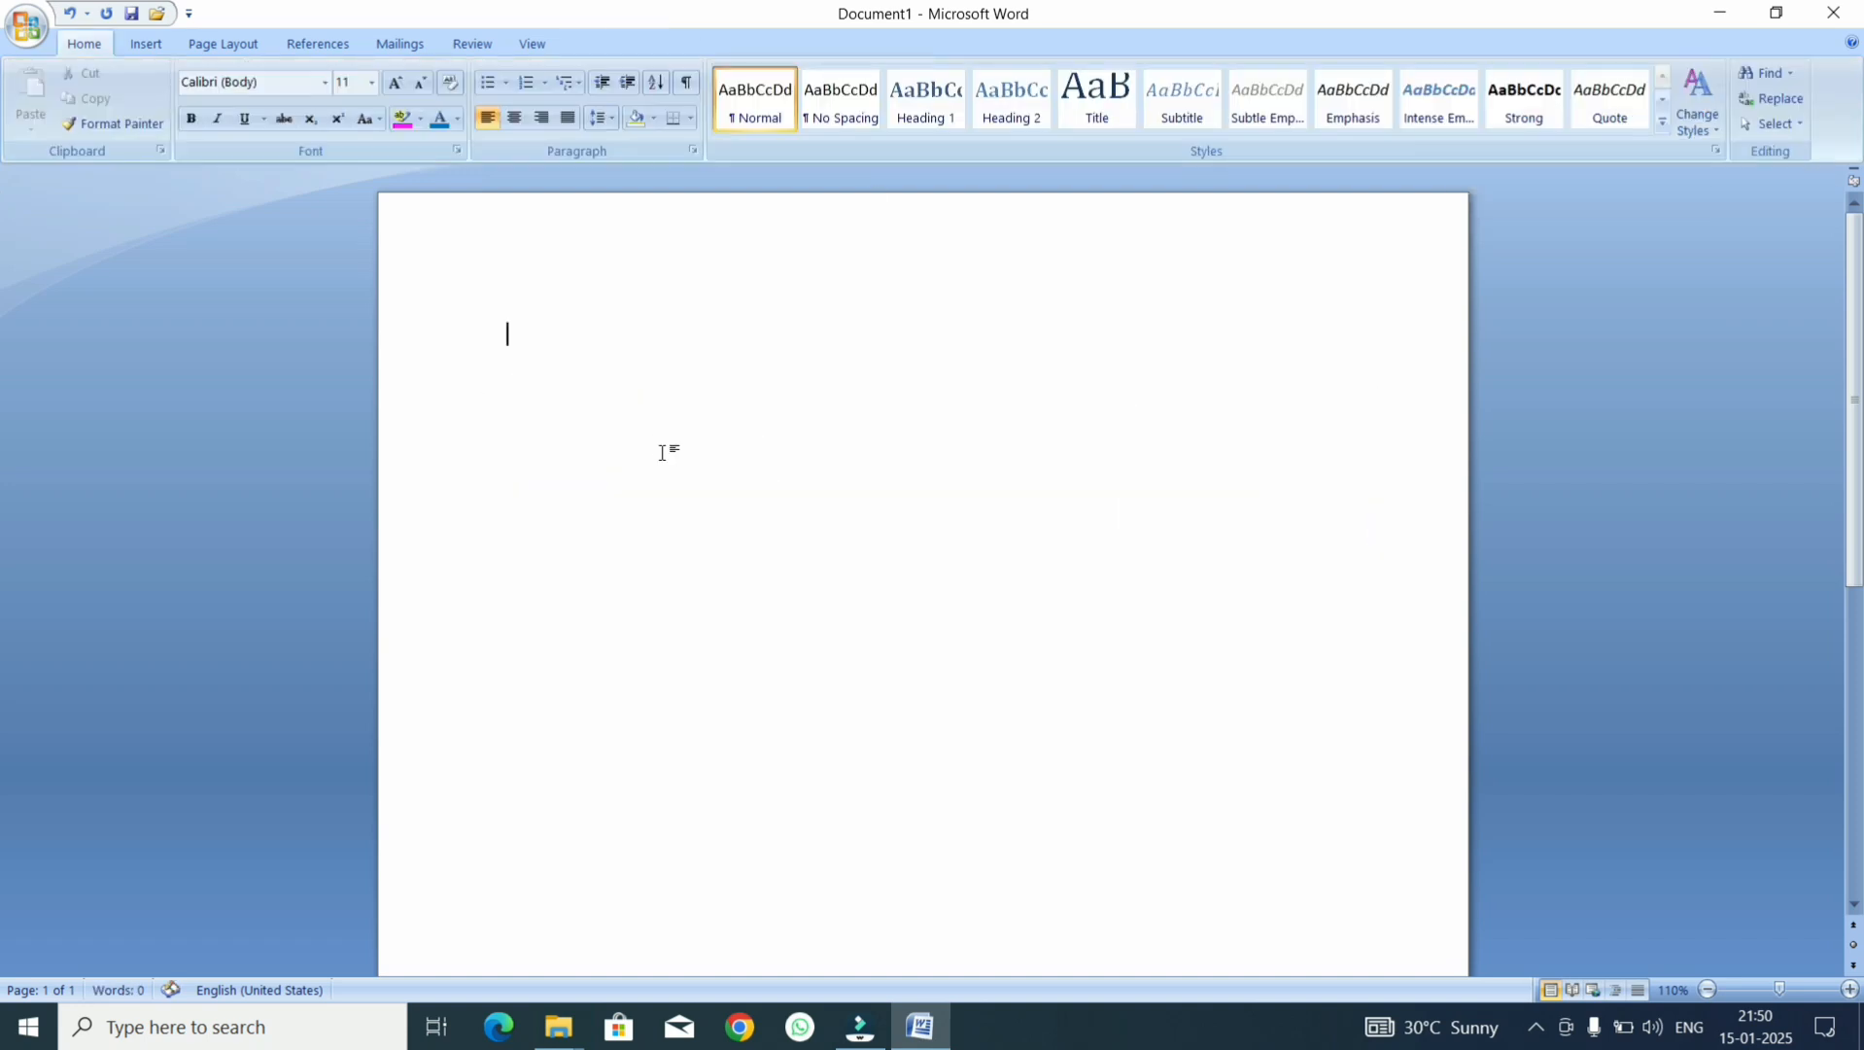
- Insert a table with seven columns and four rows, and stretch it downward to over three times its height
{"action": "left_click", "coordinate": [145, 44]}
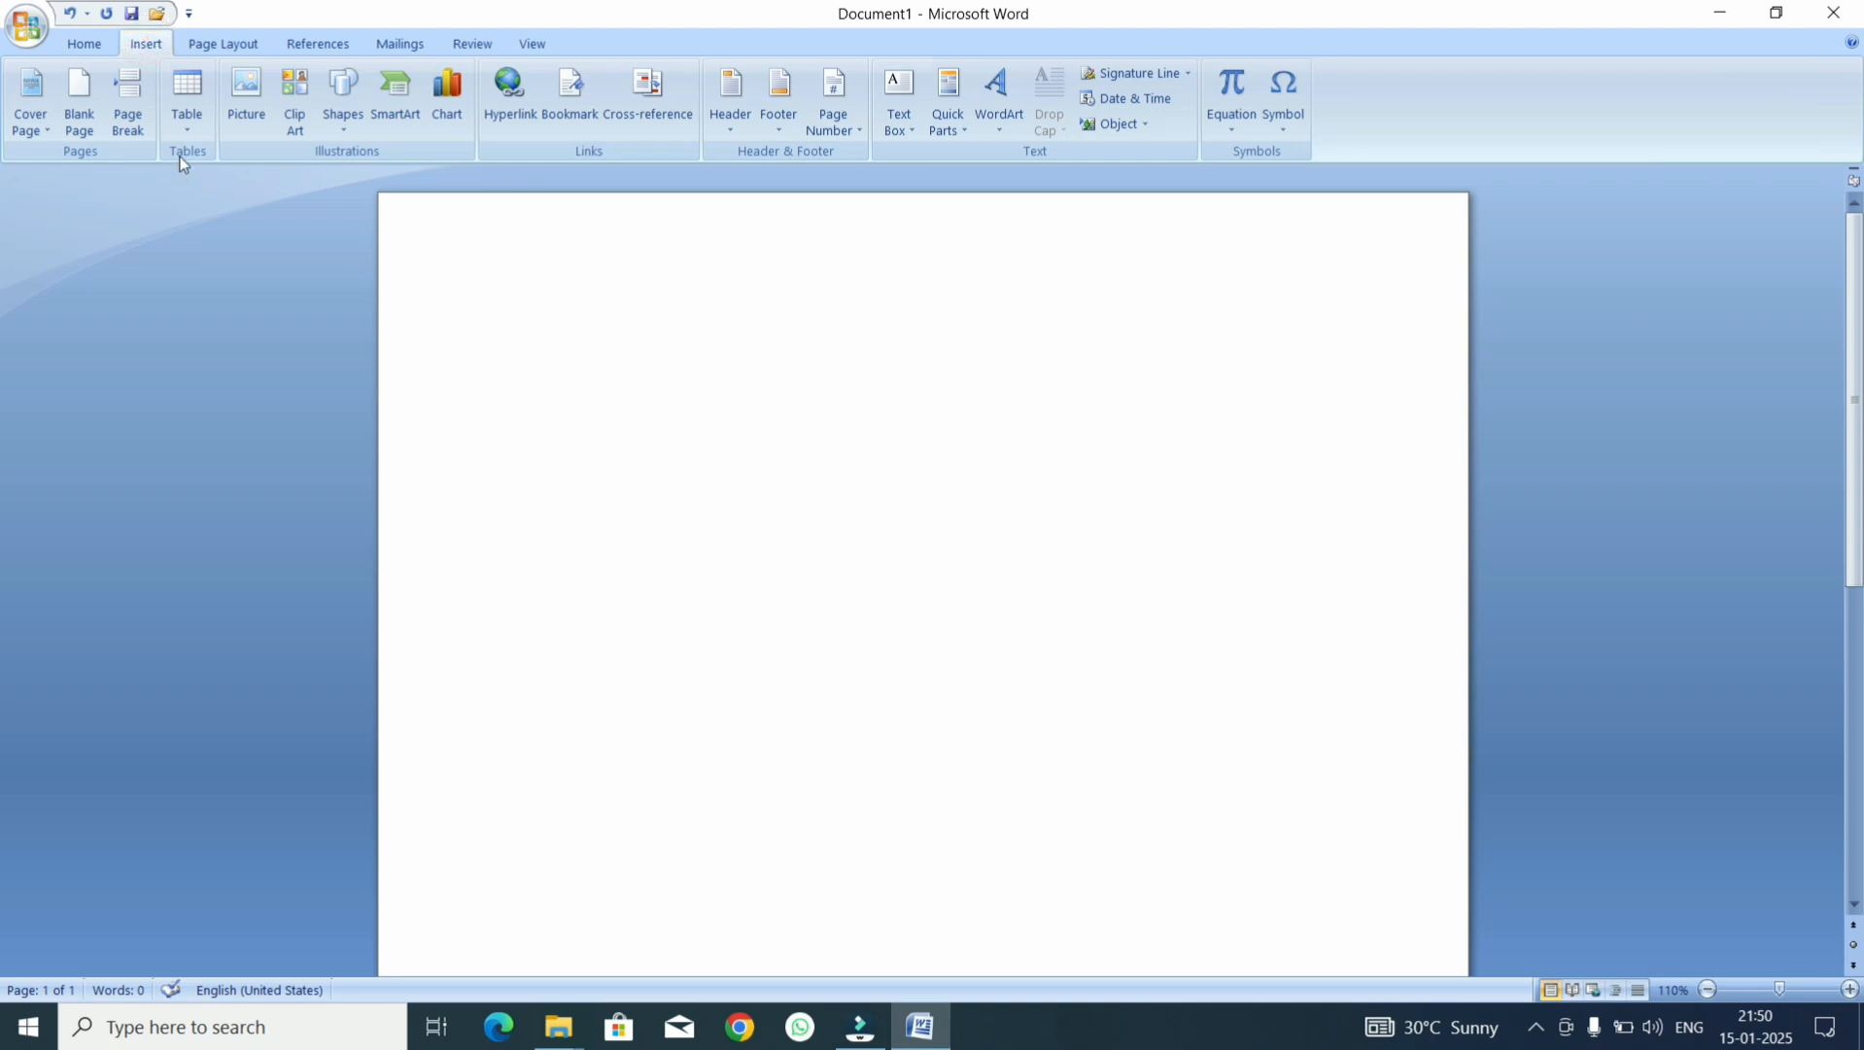
{"action": "left_click", "coordinate": [188, 132]}
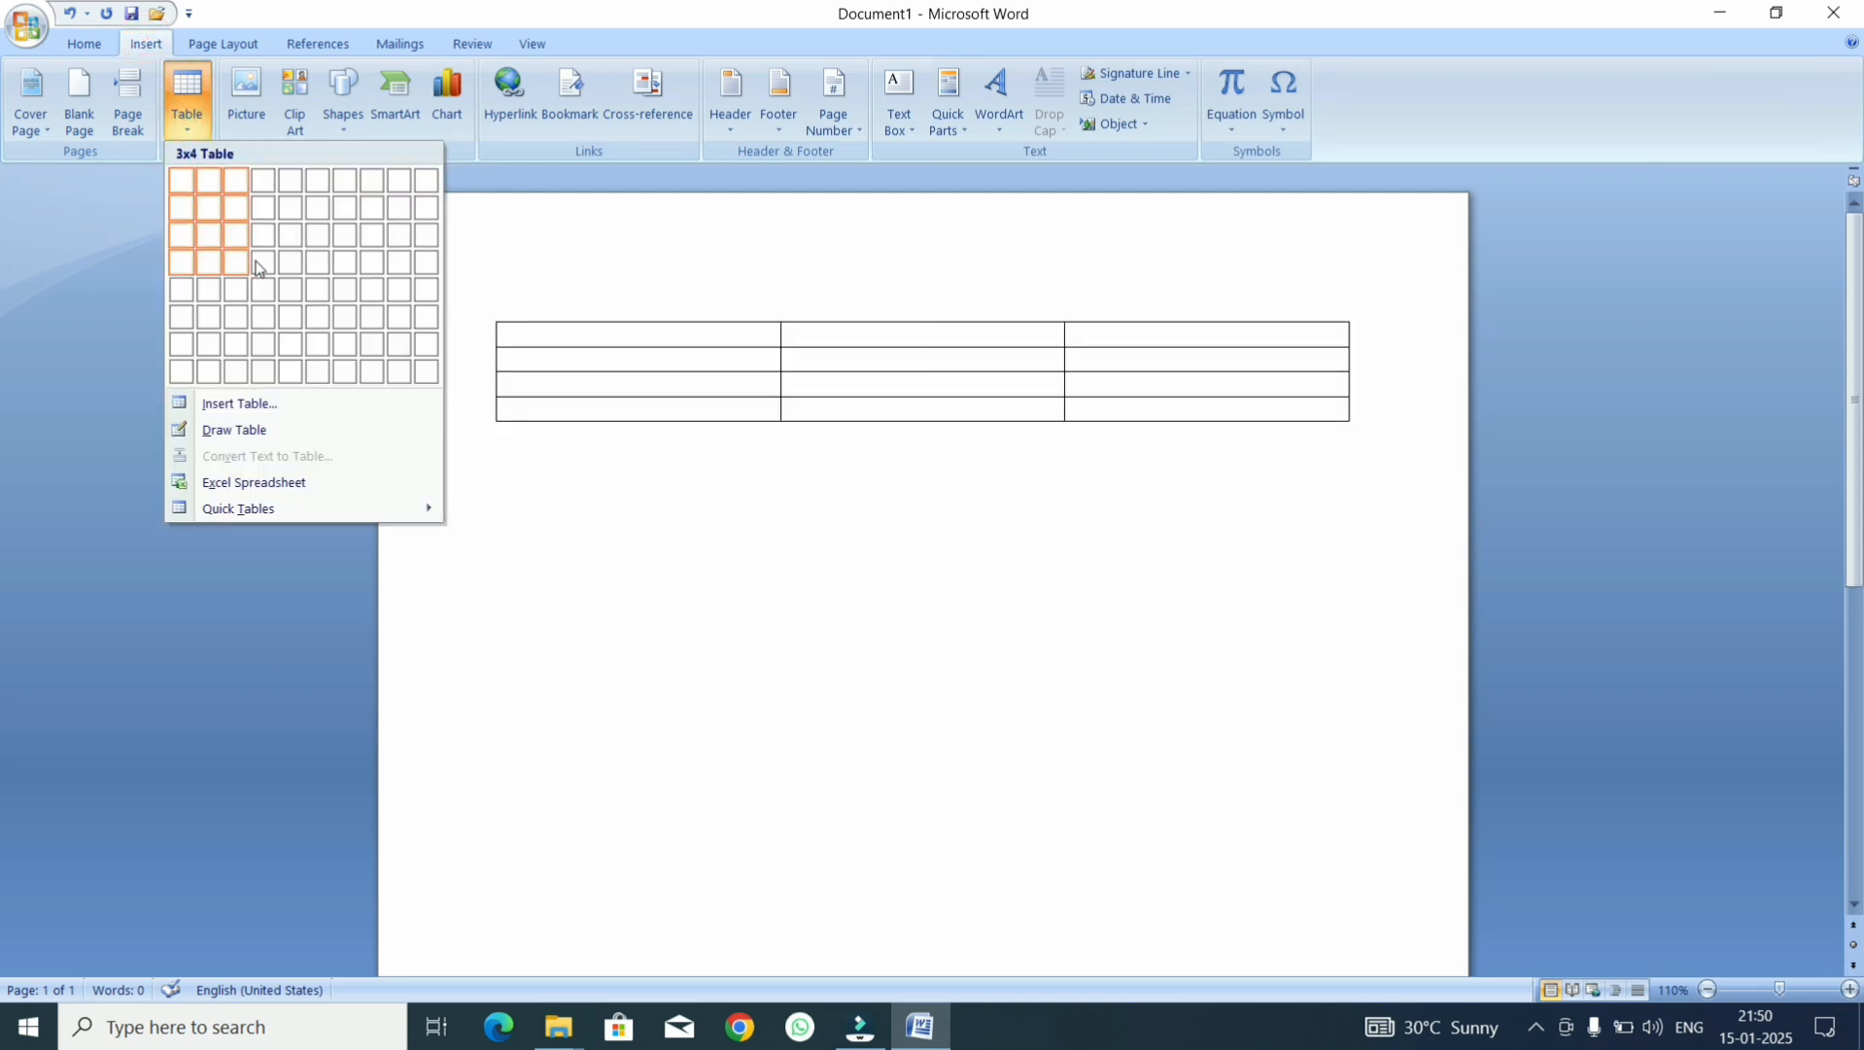
{"action": "left_click", "coordinate": [347, 256]}
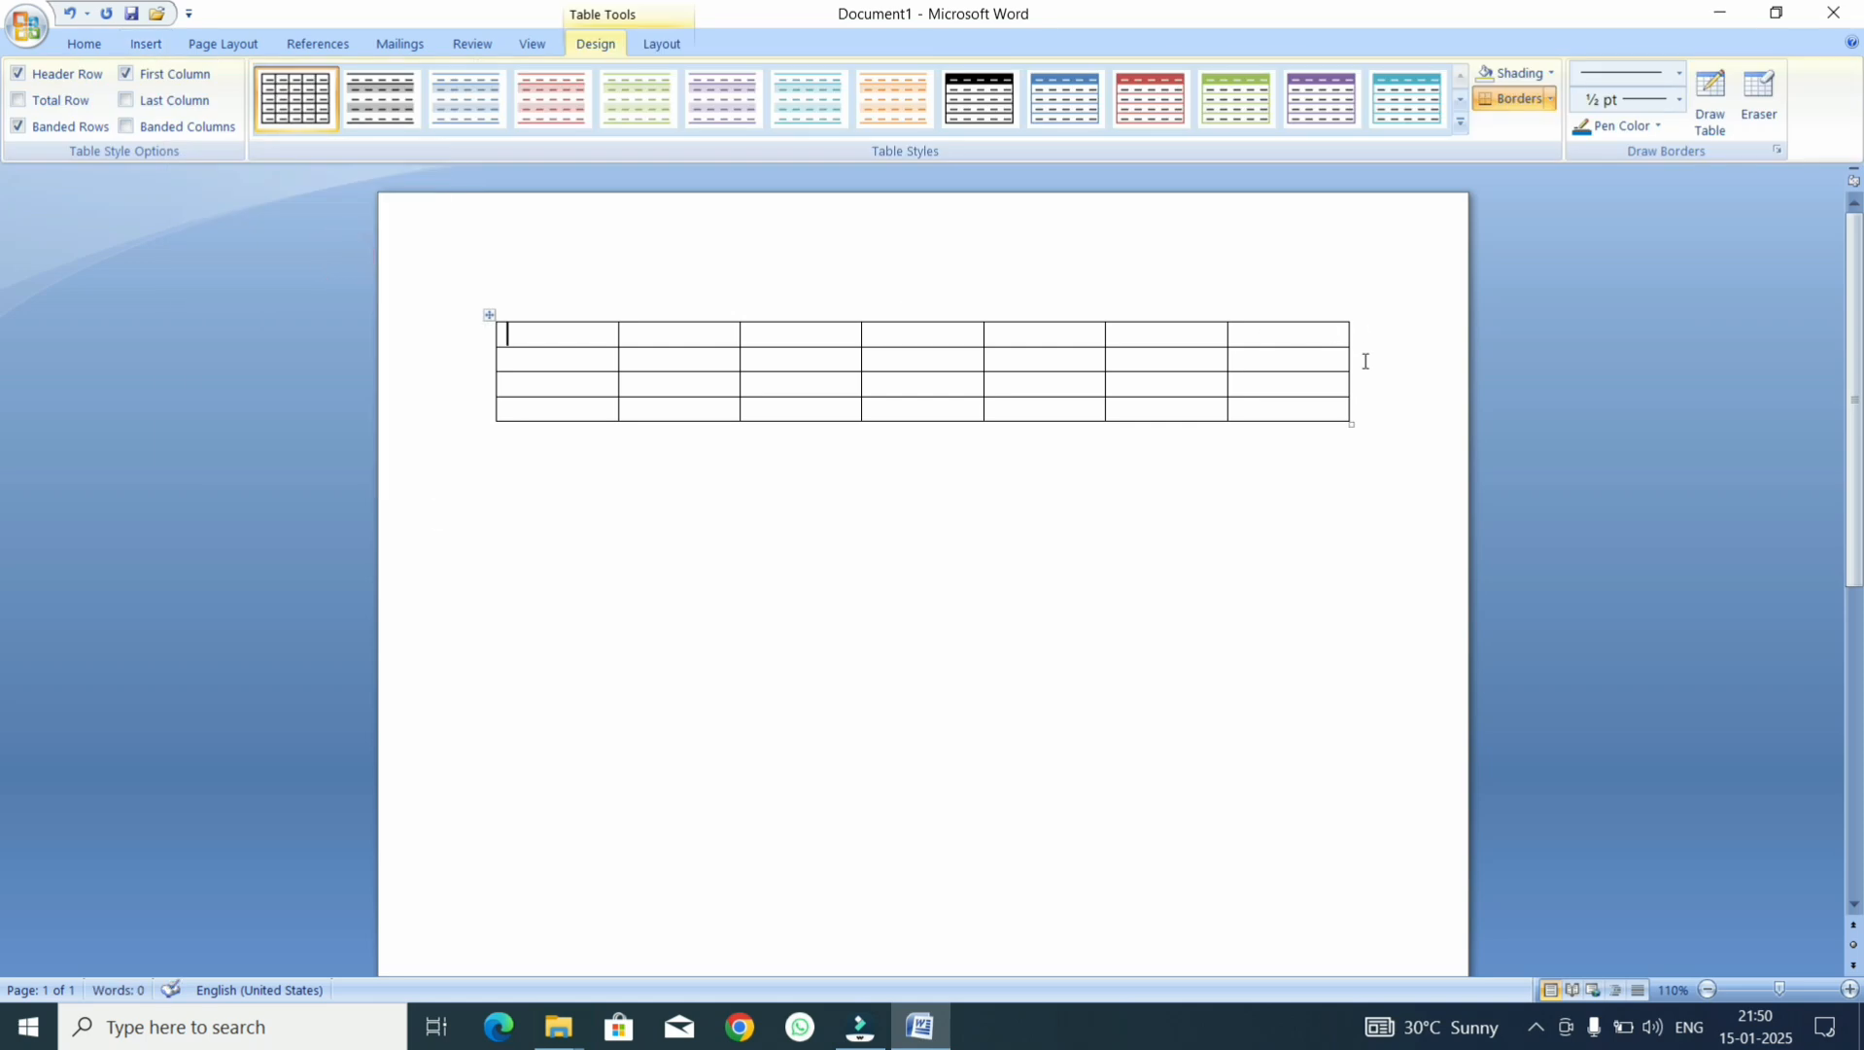
{"action": "left_click_drag", "start_coordinate": [1353, 424], "coordinate": [1351, 660]}
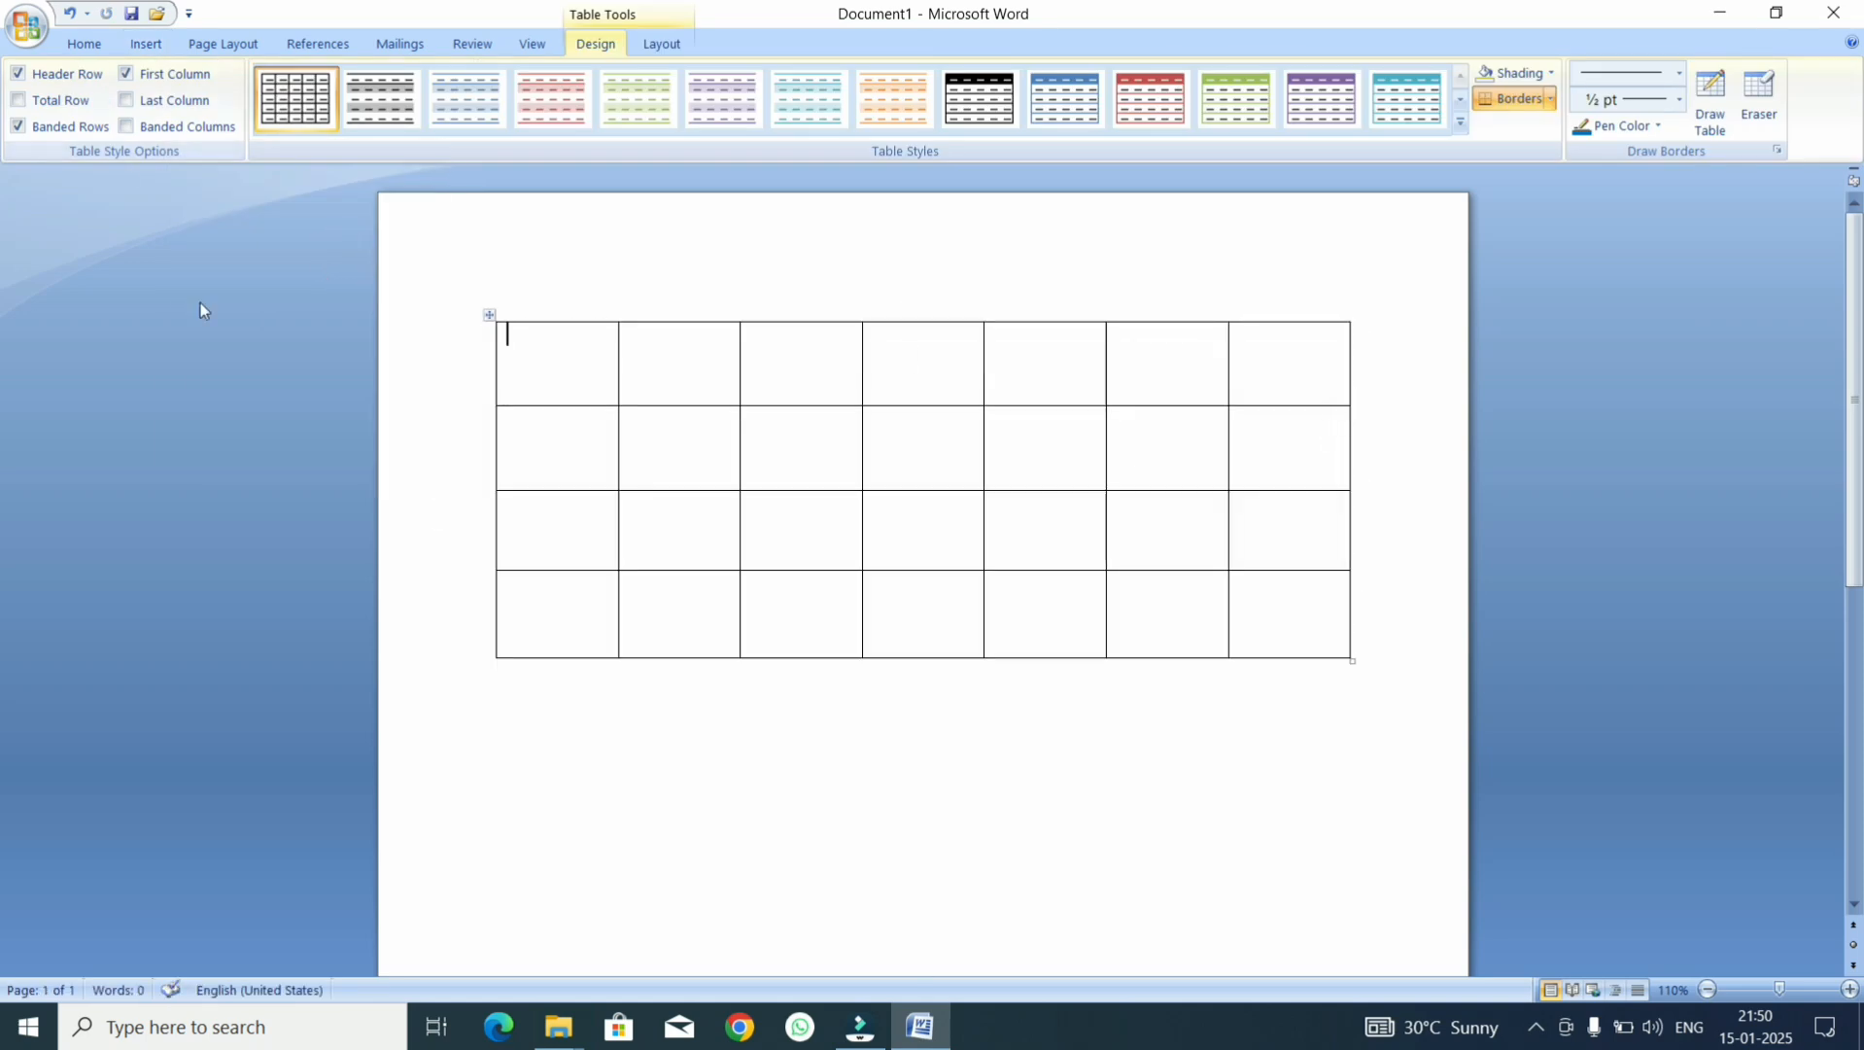
- Enter the headings NAME OF THE SUBJECT, 1 ST EXAM, 2ND EXAM and 3RD EXAM in the first four cells of the top row
{"action": "left_click", "coordinate": [517, 364]}
{"action": "type", "text": "no"}
{"action": "key", "text": "BackSpace"}
{"action": "key", "text": "BackSpace"}
{"action": "type", "text": "NAME OF THE"}
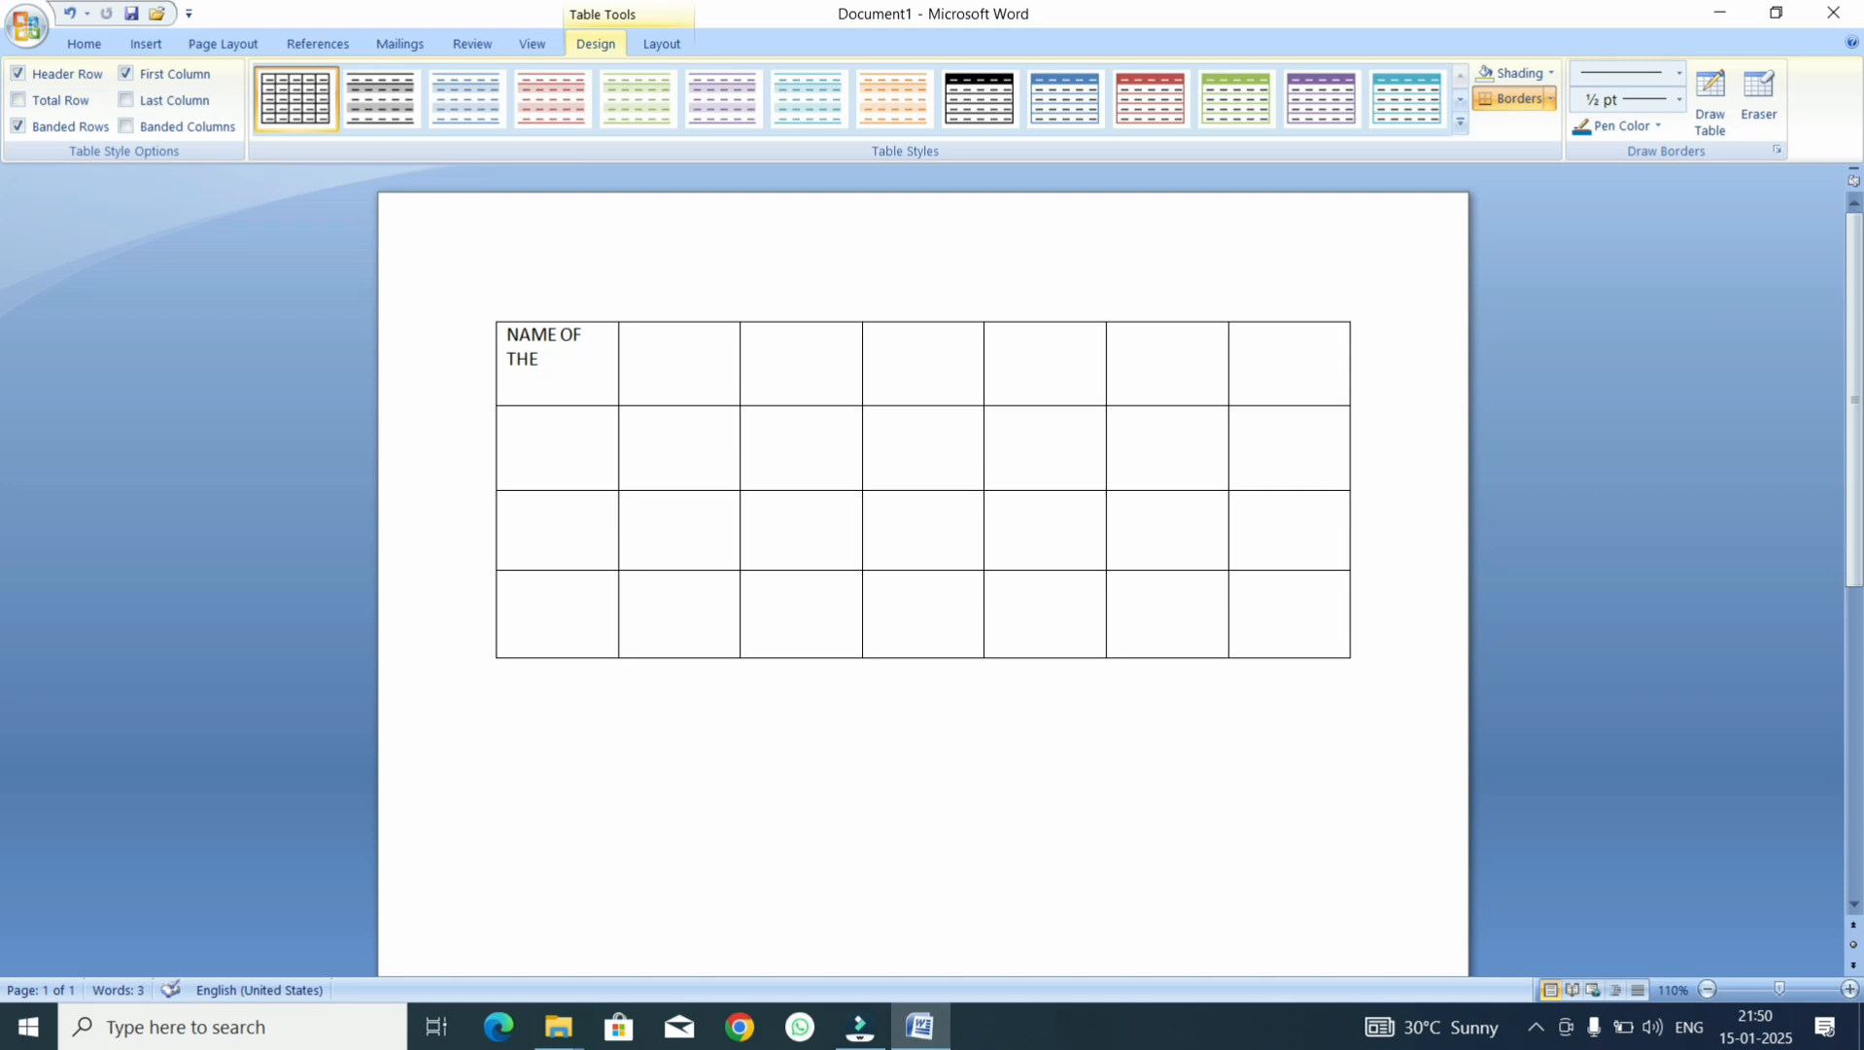
{"action": "type", "text": " SUBJECT"}
{"action": "key", "text": "Tab"}
{"action": "type", "text": "1 ST EXAM"}
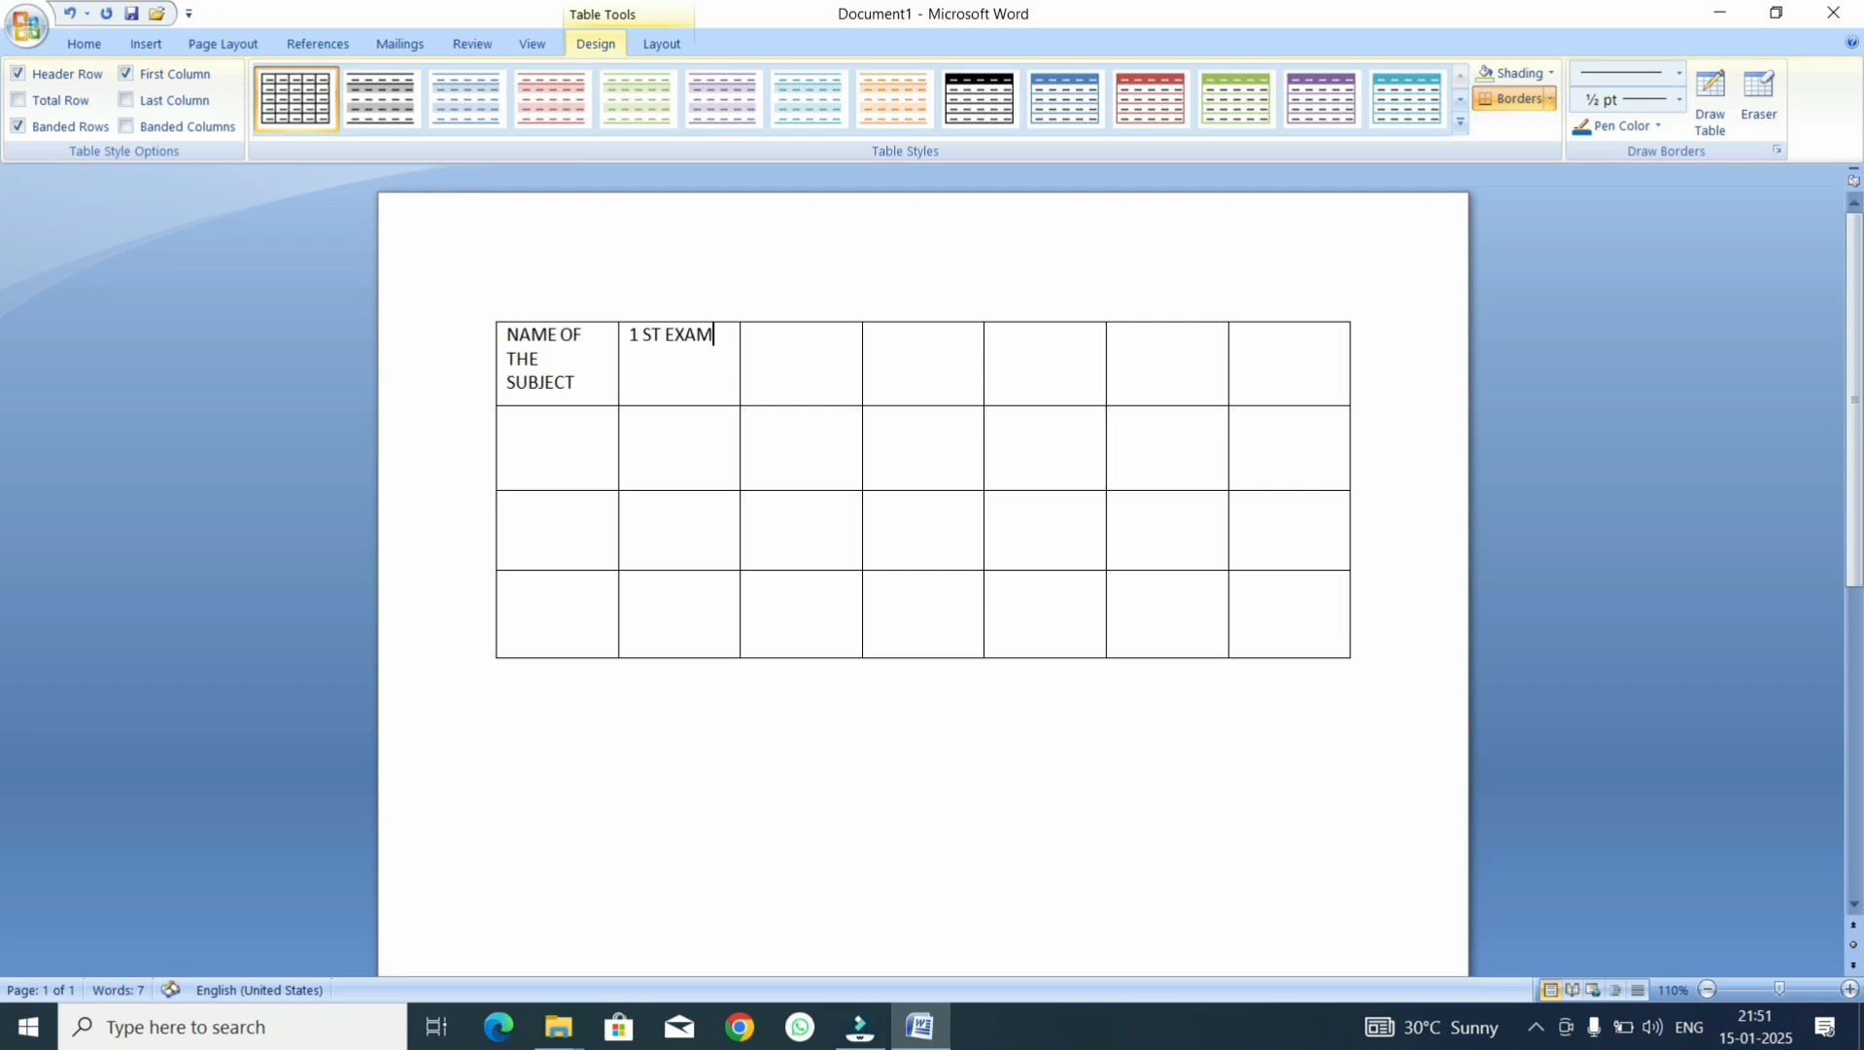
{"action": "key", "text": "Tab"}
{"action": "type", "text": "2ND EXAM"}
{"action": "key", "text": "Tab"}
{"action": "type", "text": "3RD EXAM"}
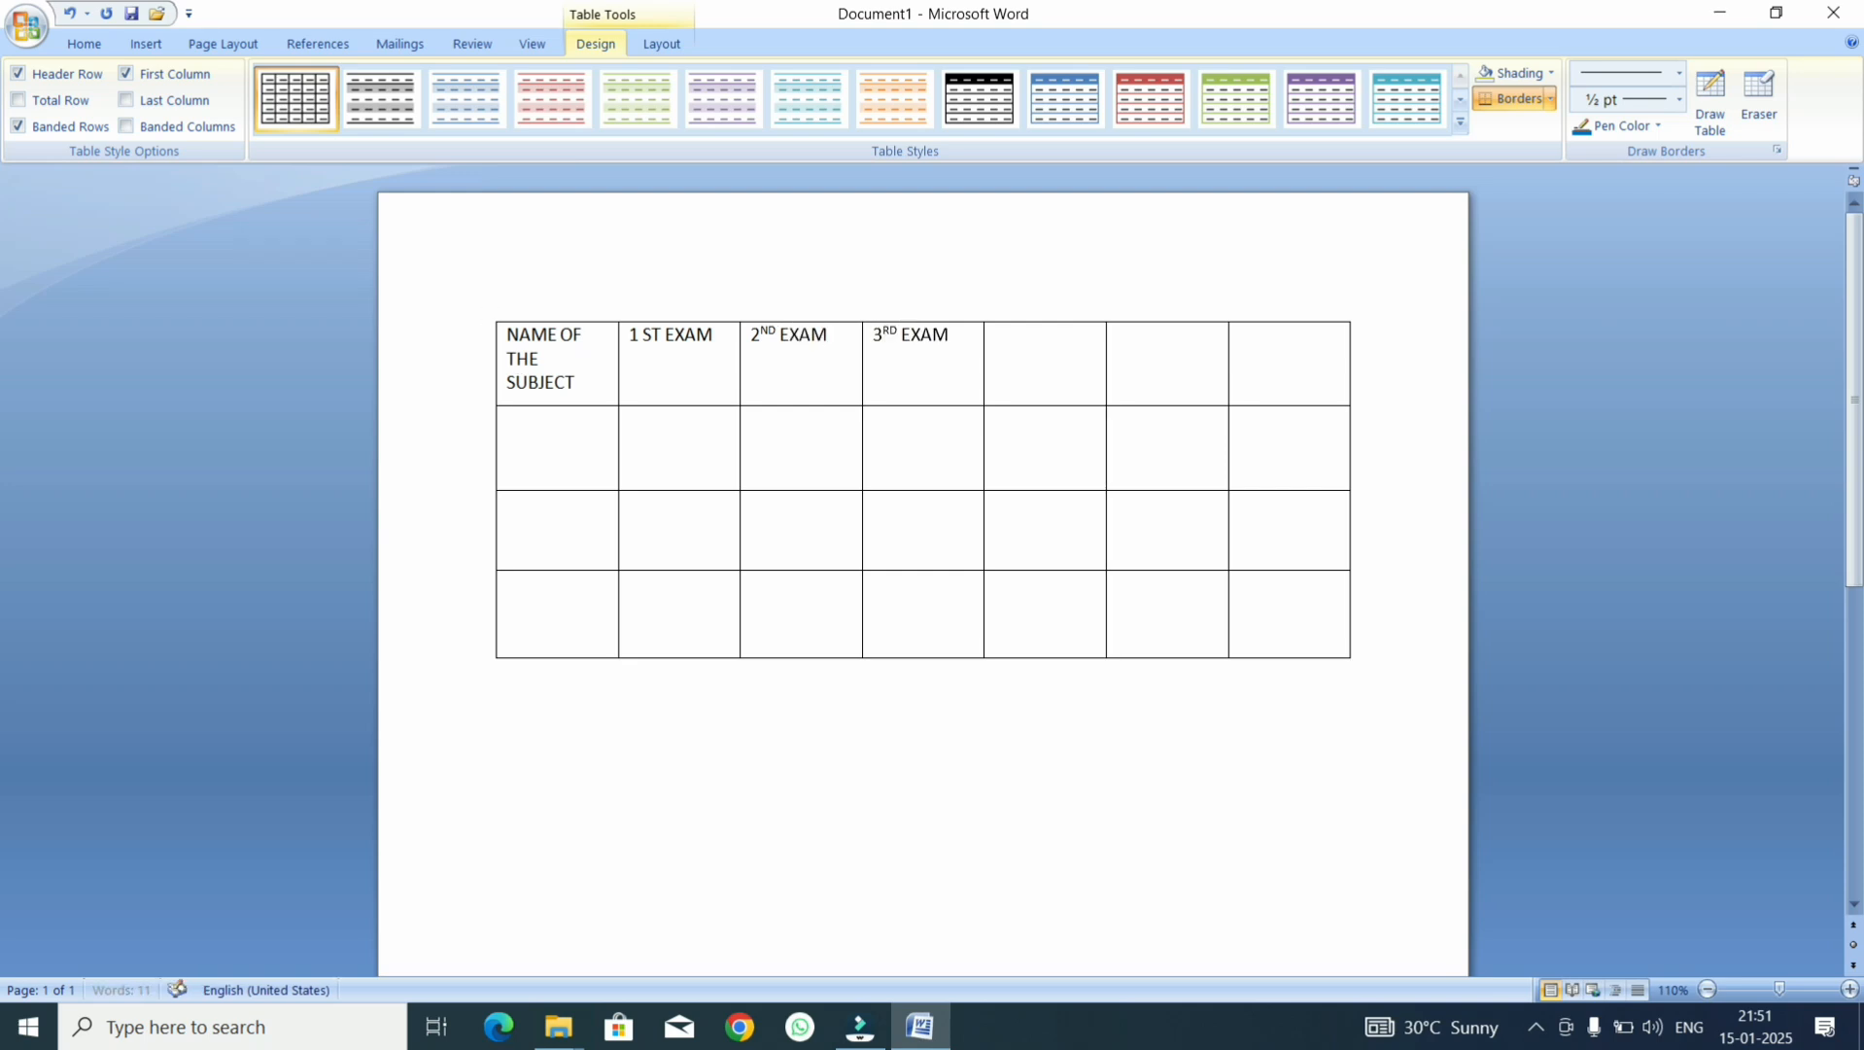
- Enter the headings TOTAL, AVERAGE and GRADE in the last three cells of the top row
{"action": "key", "text": "Tab"}
{"action": "type", "text": "TOTAL"}
{"action": "key", "text": "Tab"}
{"action": "type", "text": "AVERAGE"}
{"action": "key", "text": "Tab"}
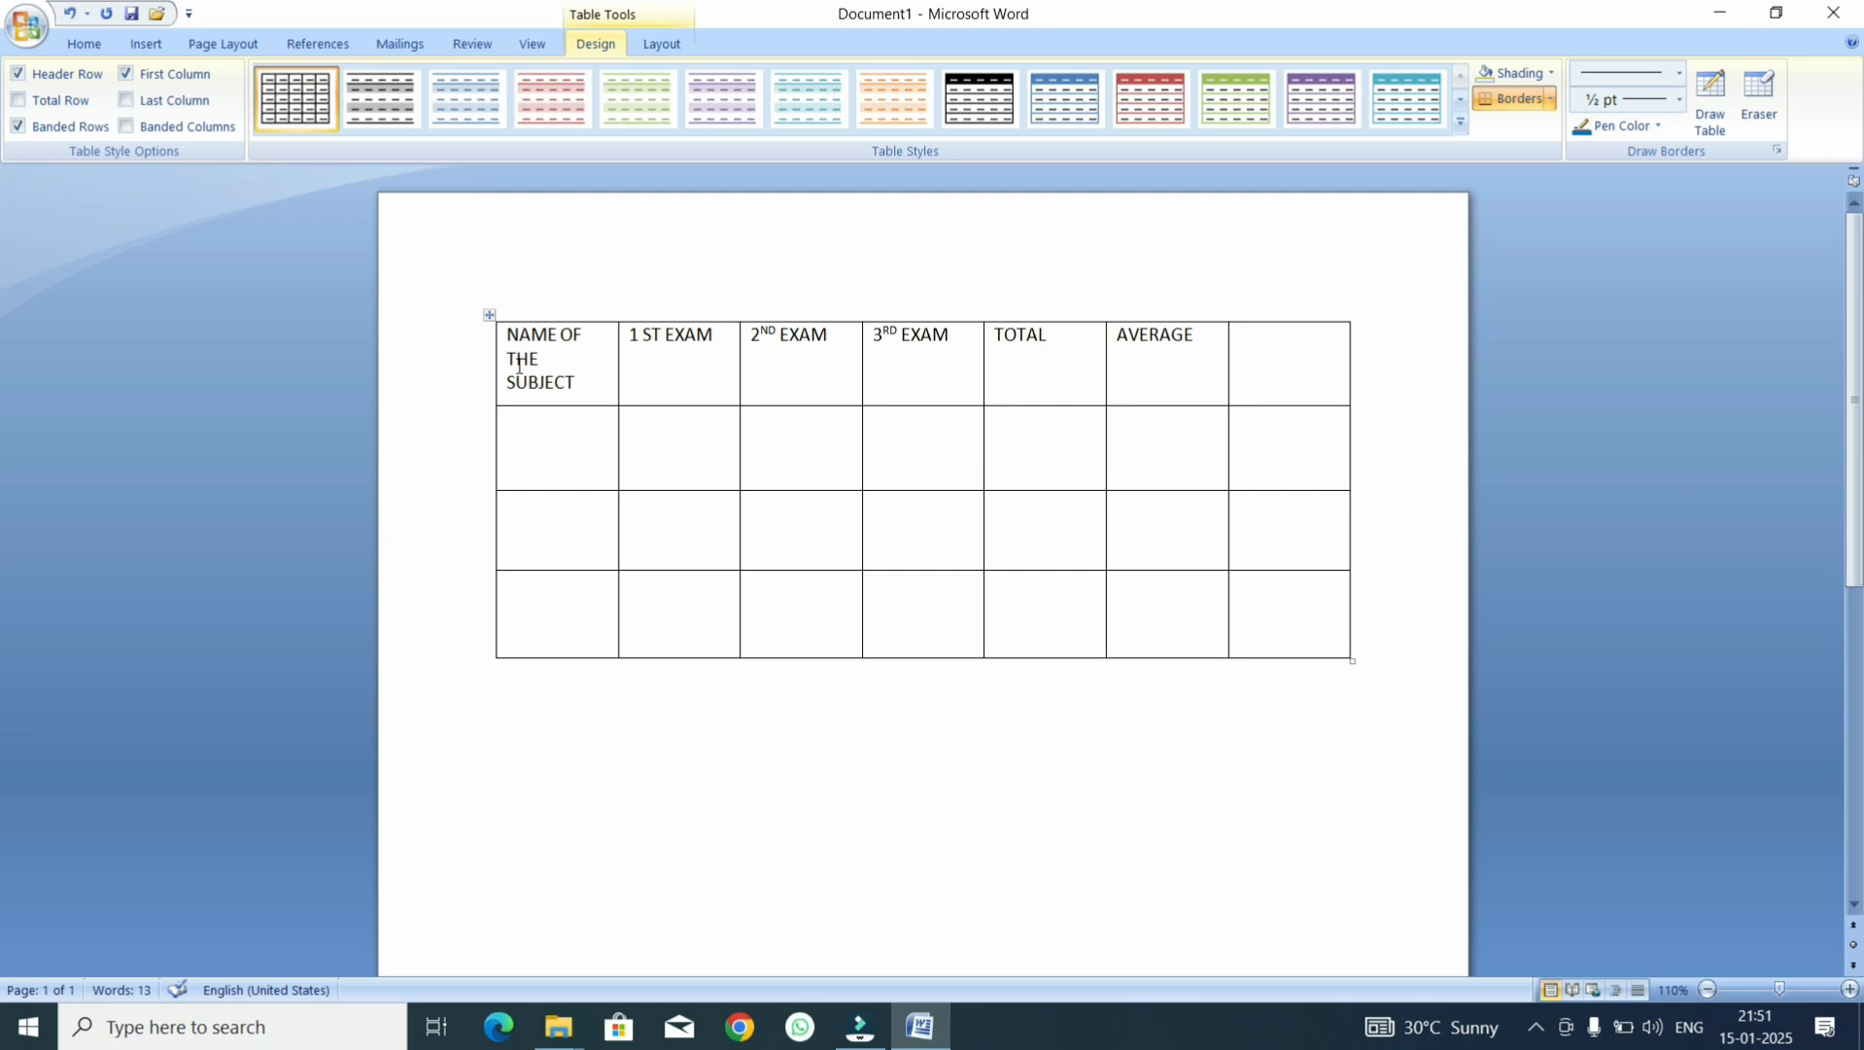
{"action": "type", "text": "GRADE"}
- Enter the subjects BEN, ENG and MATH in the first column below the heading
{"action": "key", "text": "Down"}
{"action": "key", "text": "Left"}
{"action": "key", "text": "Left"}
{"action": "key", "text": "Left"}
{"action": "key", "text": "Left"}
{"action": "key", "text": "Left"}
{"action": "key", "text": "Left"}
{"action": "type", "text": "BEN"}
{"action": "key", "text": "Tab"}
{"action": "key", "text": "Down"}
{"action": "key", "text": "Left"}
{"action": "type", "text": "ENG"}
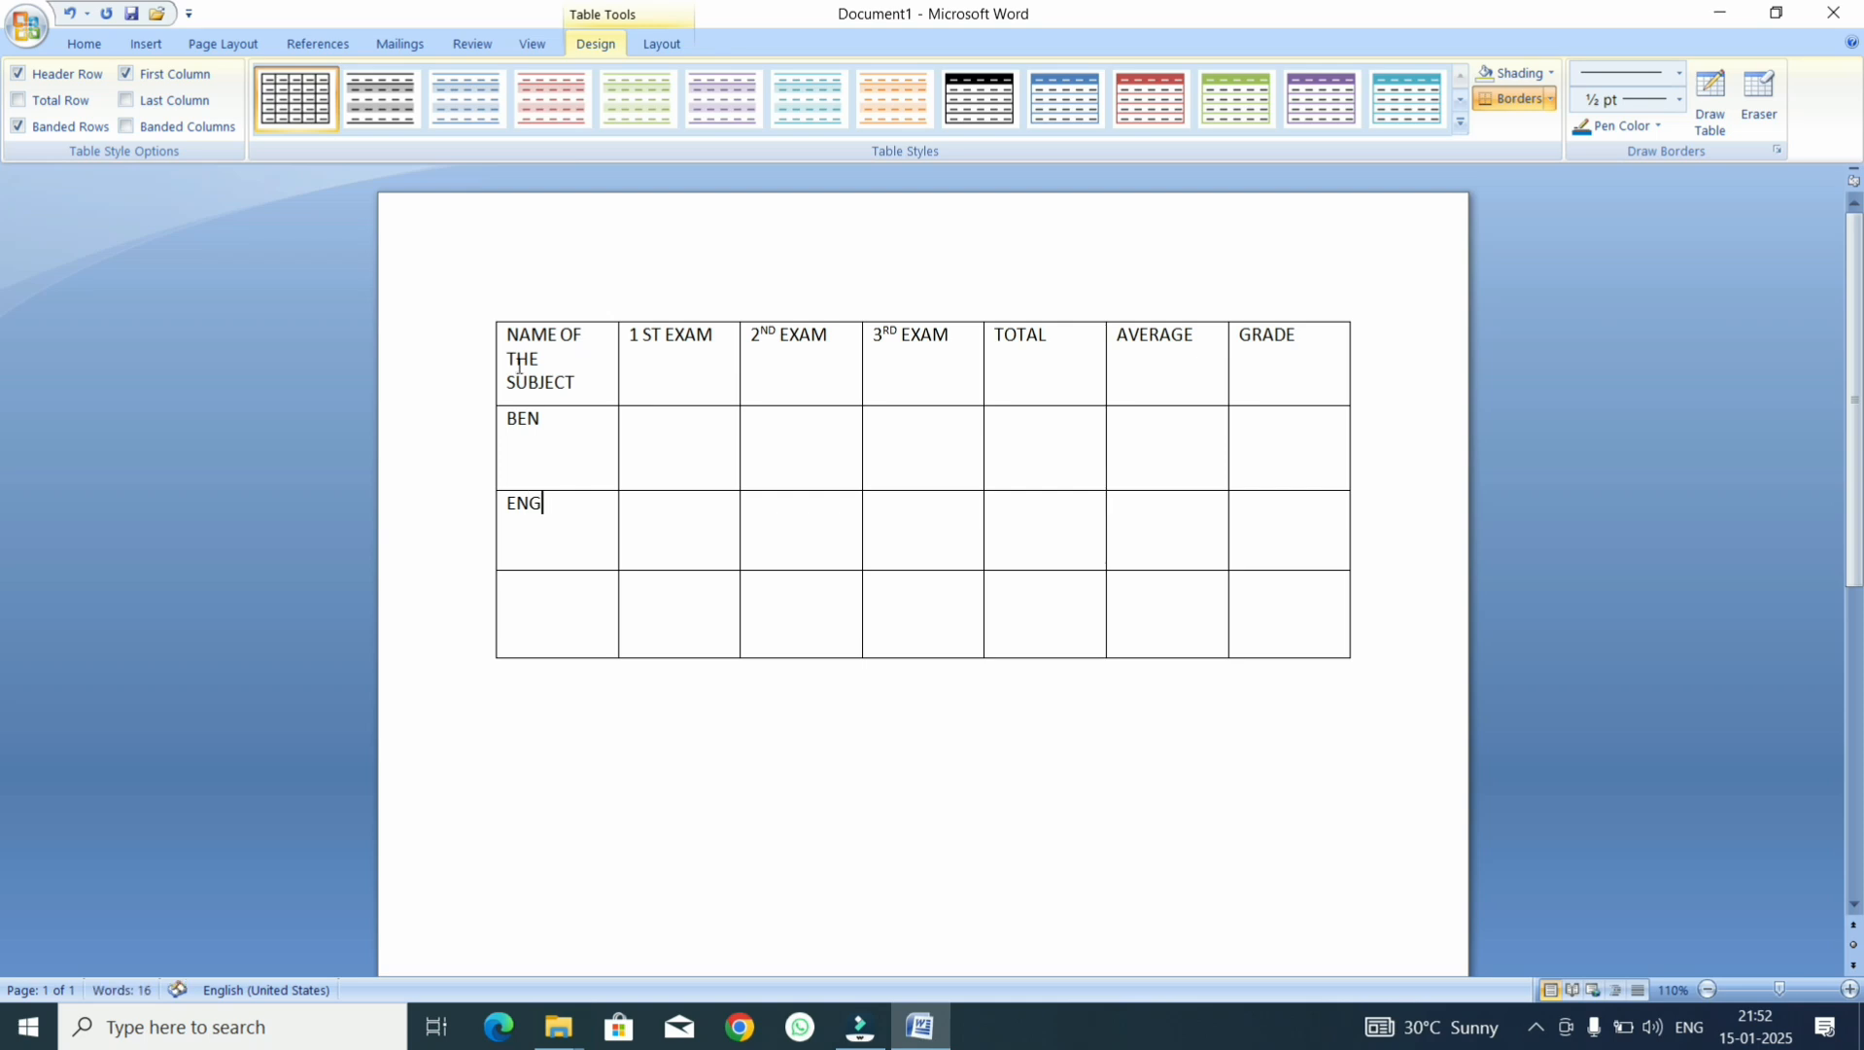
{"action": "key", "text": "Tab"}
{"action": "key", "text": "Down"}
{"action": "key", "text": "Left"}
{"action": "type", "text": "MATH"}
- Enter the marks 42, 30 and 65 for the three exams in the BEN row
{"action": "key", "text": "Tab"}
{"action": "key", "text": "Up"}
{"action": "key", "text": "Up"}
{"action": "key", "text": "Up"}
{"action": "key", "text": "Down"}
{"action": "type", "text": "428"}
{"action": "key", "text": "BackSpace"}
{"action": "key", "text": "Tab"}
{"action": "type", "text": "30"}
{"action": "key", "text": "Tab"}
{"action": "type", "text": "65"}
- Enter the marks 54, 54 and 55 for the three exams in the ENG row
{"action": "key", "text": "Tab"}
{"action": "key", "text": "Left"}
{"action": "key", "text": "Left"}
{"action": "key", "text": "Left"}
{"action": "type", "text": "54"}
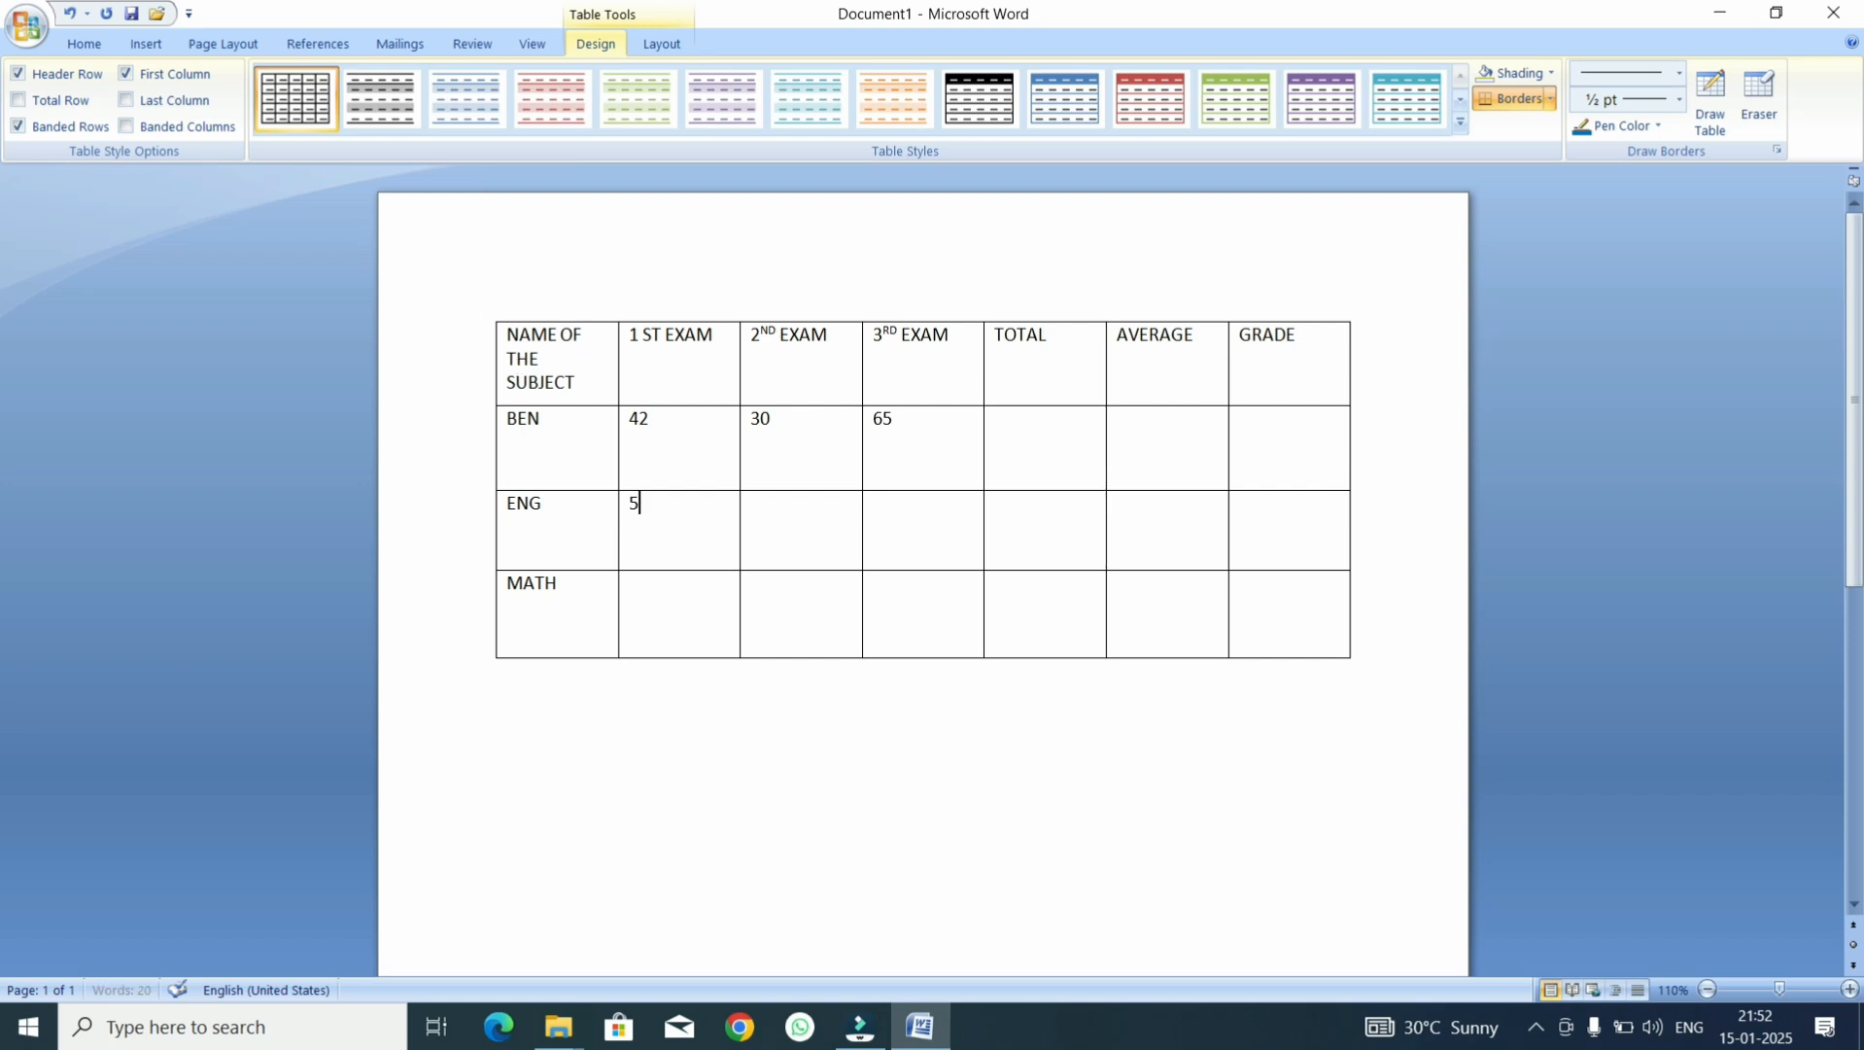
{"action": "key", "text": "Tab"}
{"action": "type", "text": "54"}
{"action": "key", "text": "Tab"}
{"action": "type", "text": "55"}
- Enter the marks 41, 52 and 36 for the three exams in the MATH row
{"action": "key", "text": "Down"}
{"action": "key", "text": "Left"}
{"action": "key", "text": "Left"}
{"action": "type", "text": "41"}
{"action": "key", "text": "Tab"}
{"action": "type", "text": "52"}
{"action": "key", "text": "Tab"}
{"action": "type", "text": "36"}
{"action": "key", "text": "Tab"}
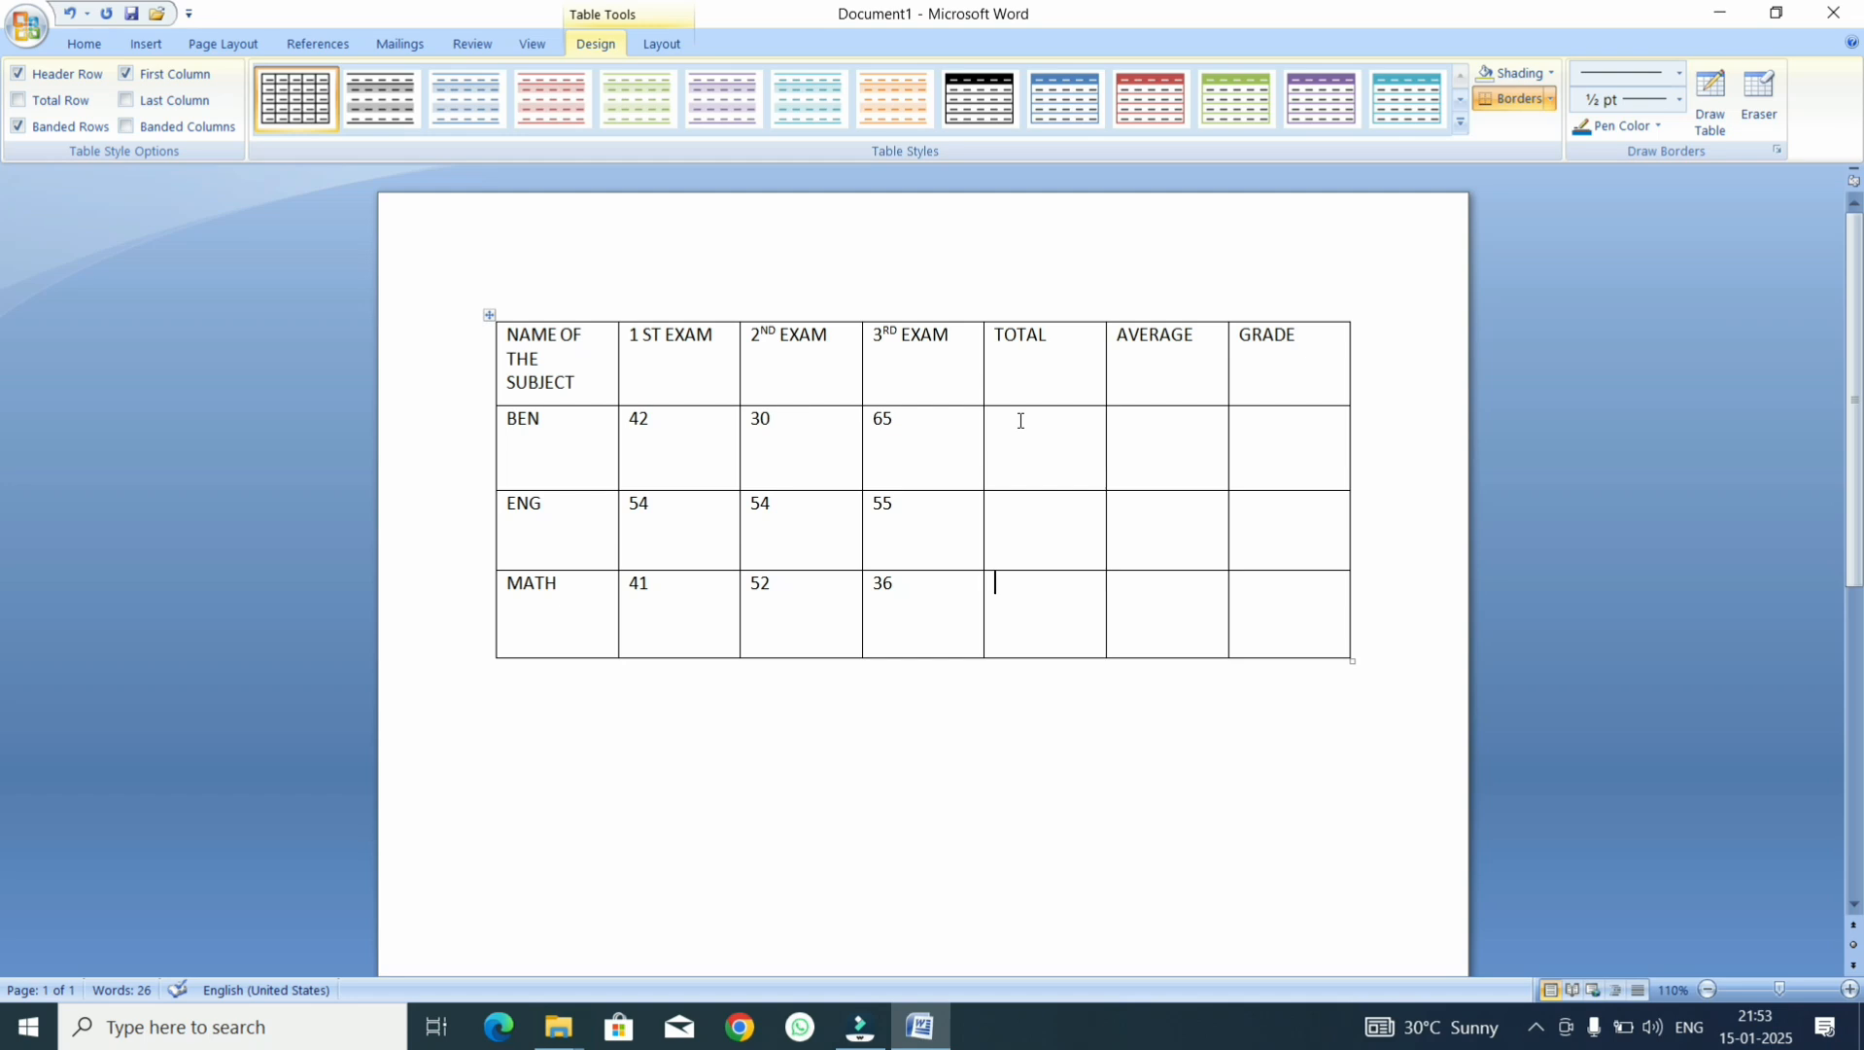
- Apply the blue built-in table style with a filled header row and first column, and switch it to the orange variant
{"action": "left_click", "coordinate": [1461, 123]}
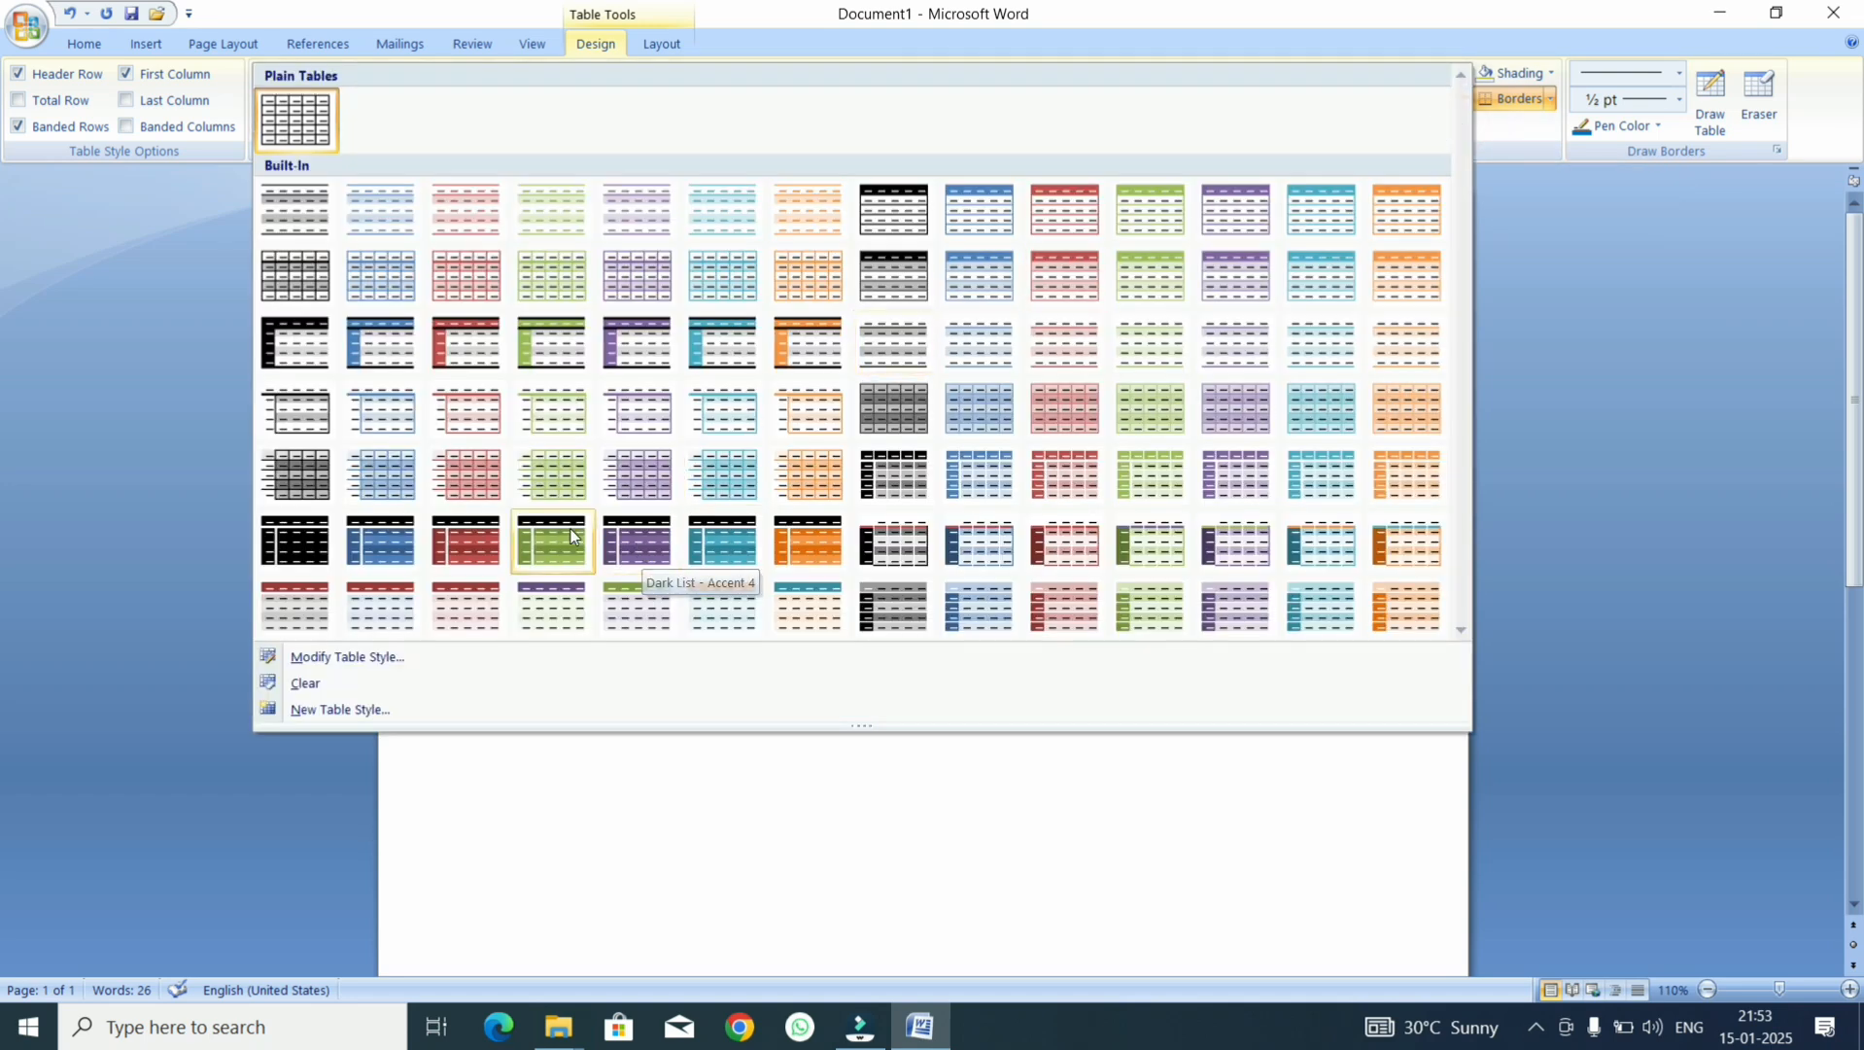
{"action": "left_click", "coordinate": [401, 348]}
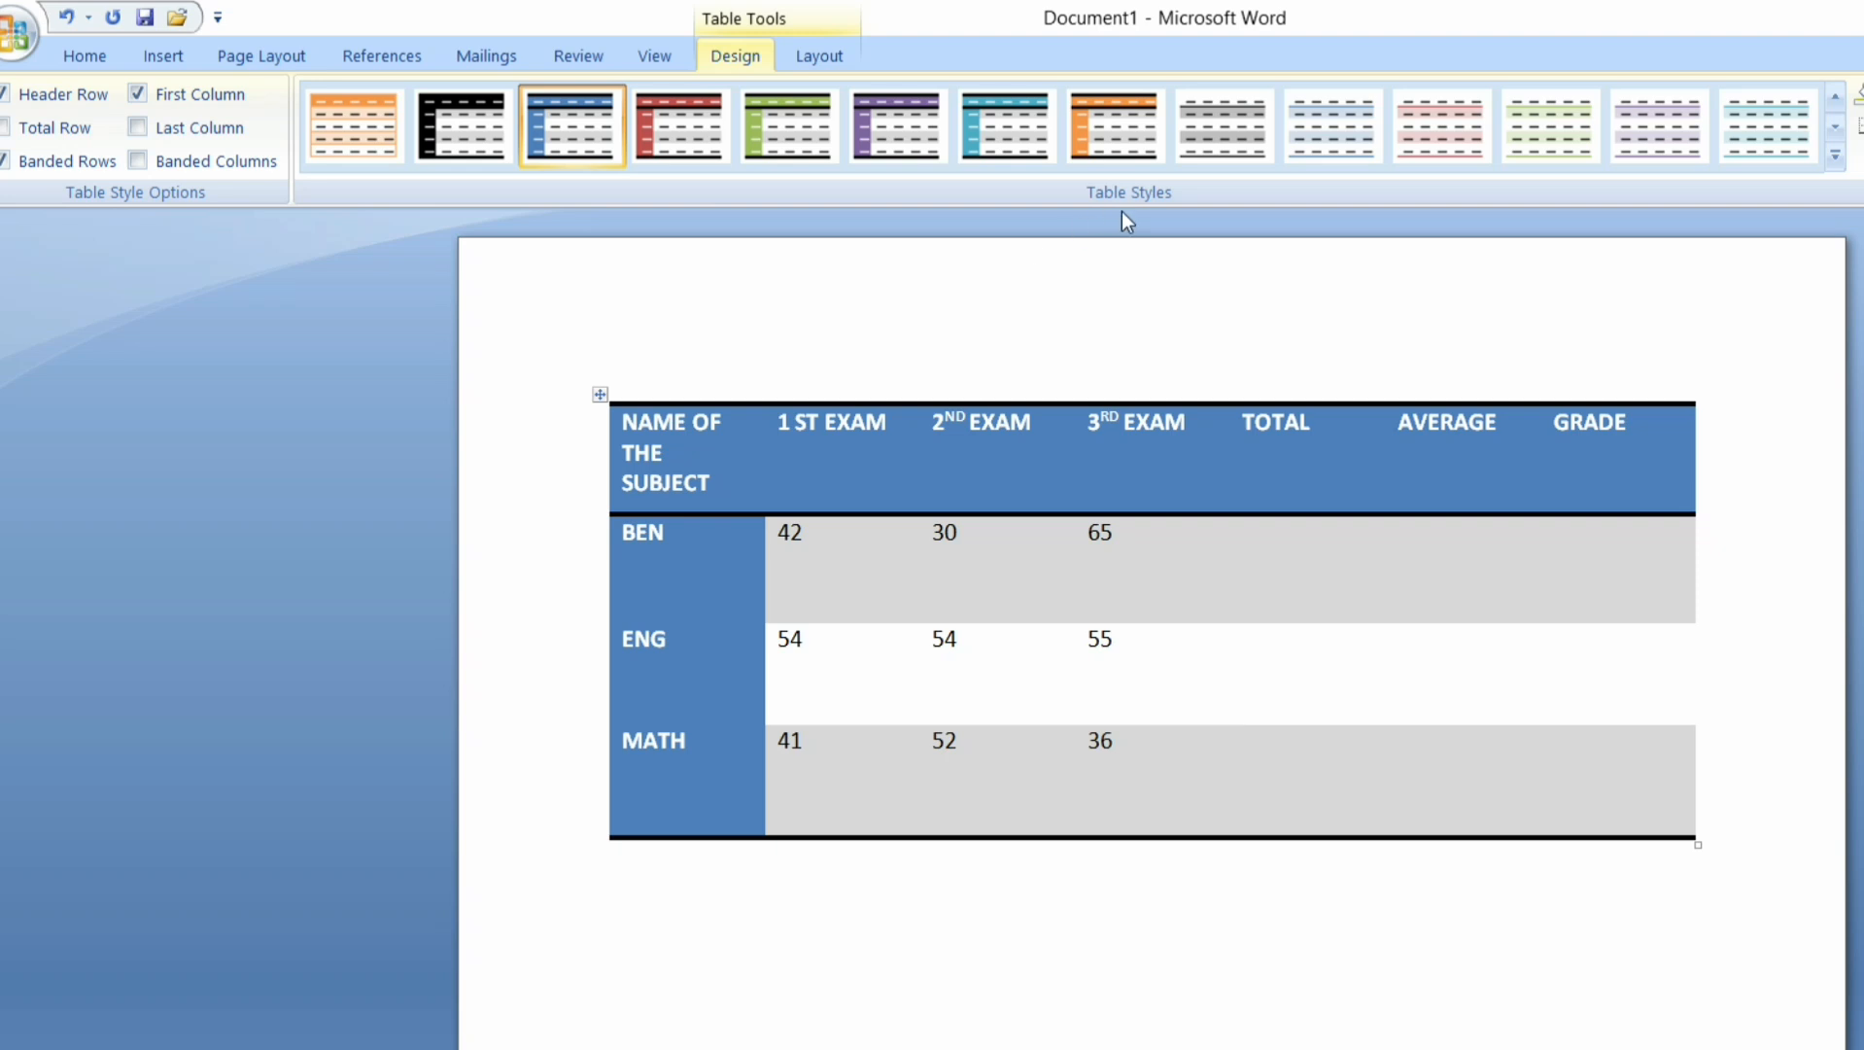
{"action": "mouse_move", "coordinate": [1122, 211]}
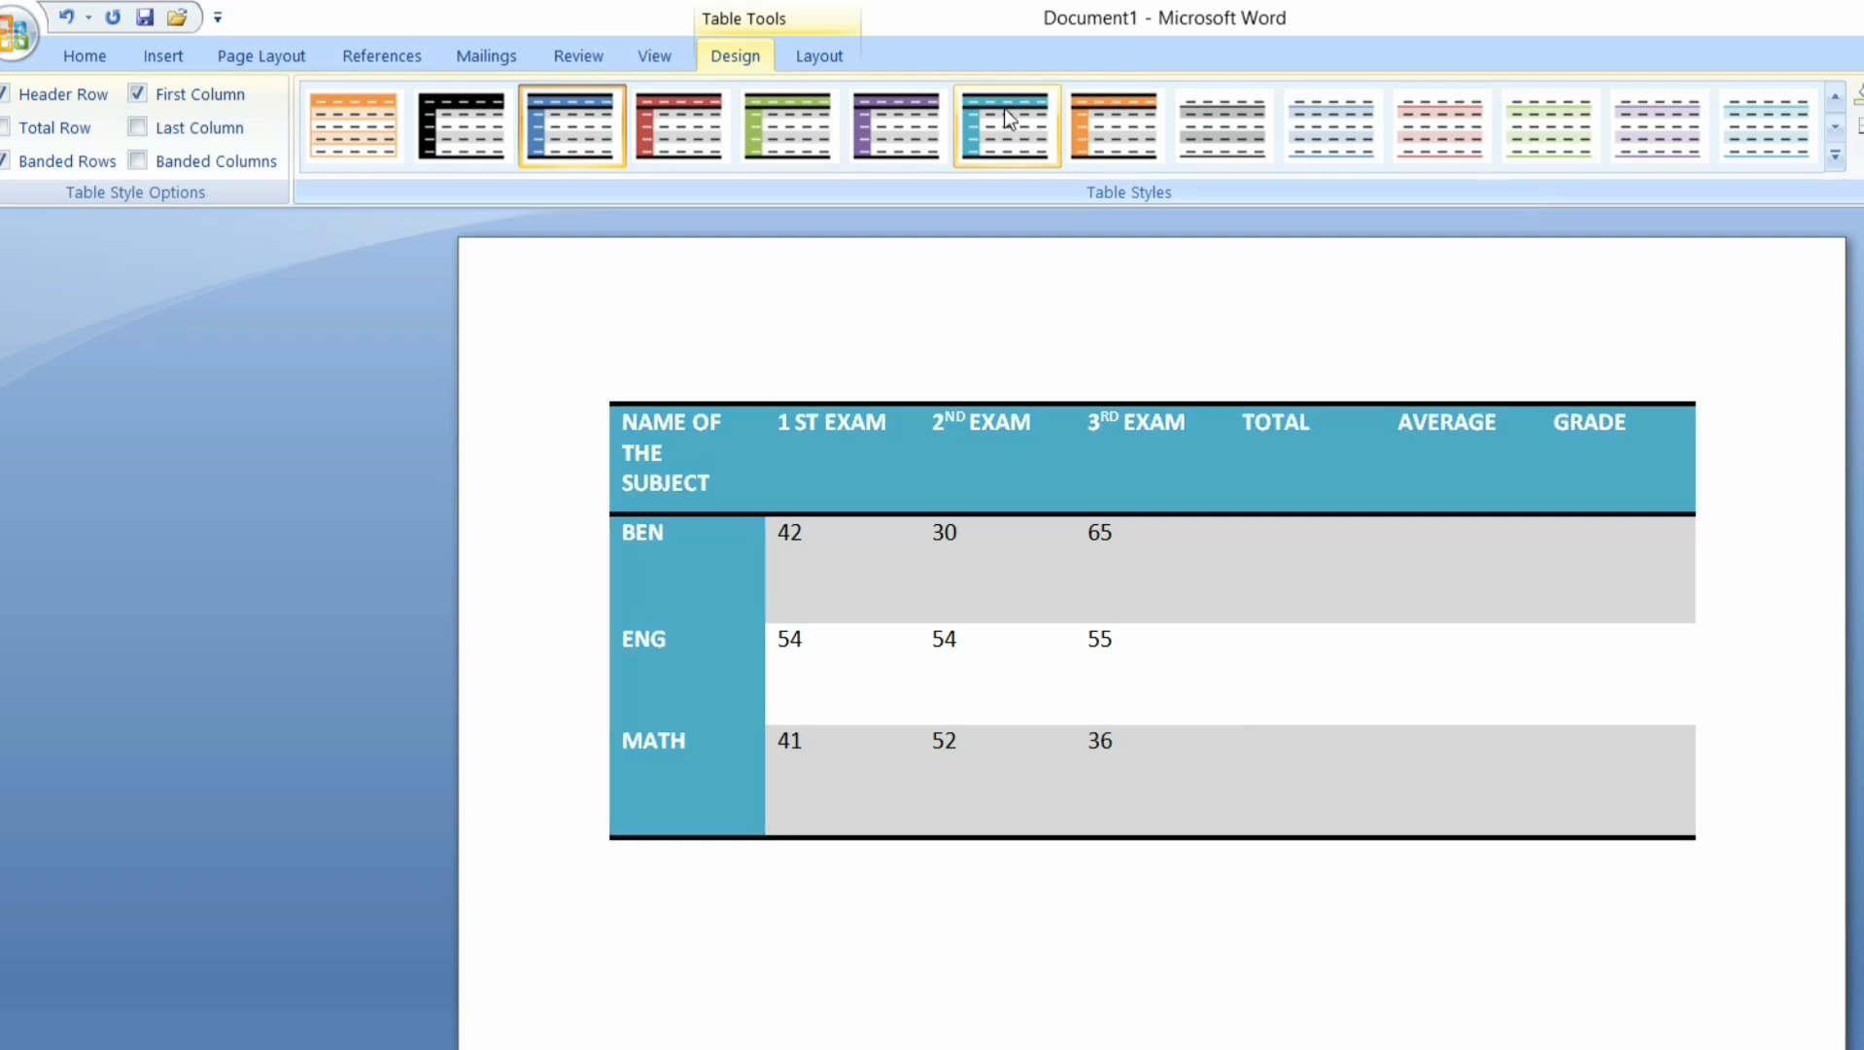
{"action": "left_click", "coordinate": [1115, 146]}
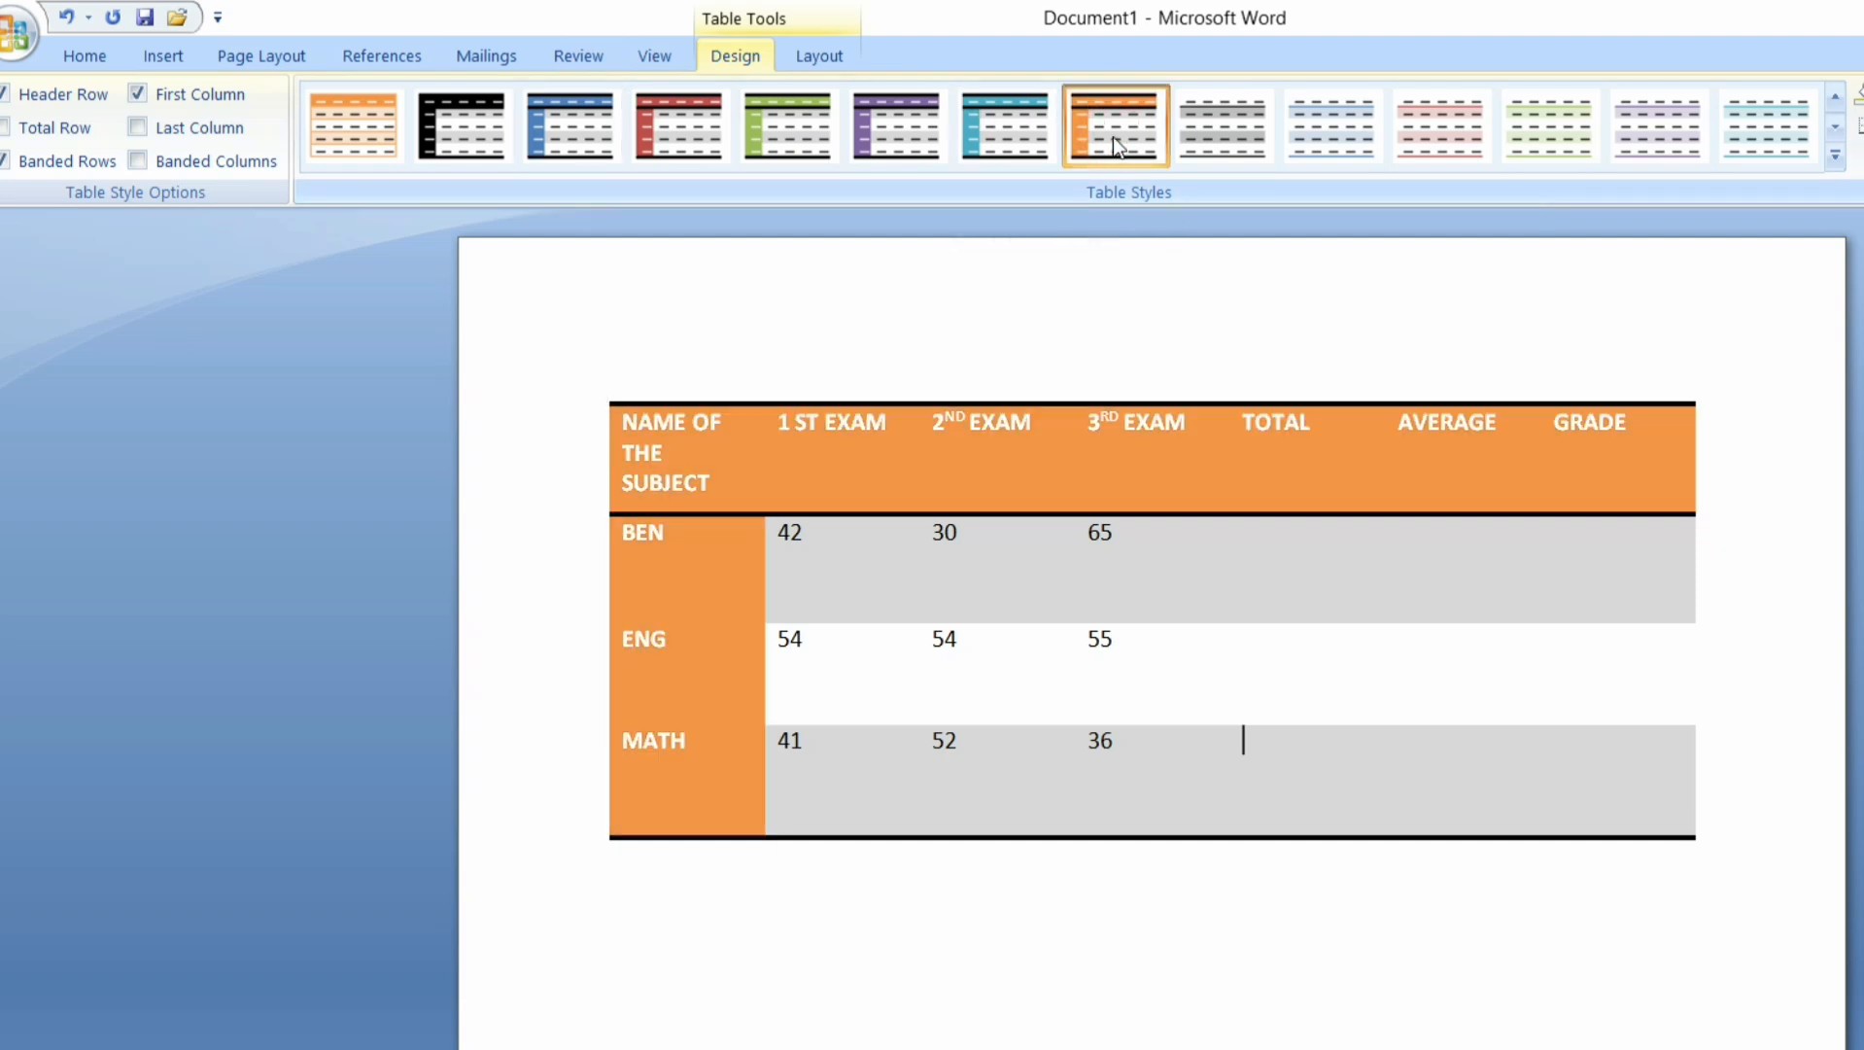
- Toggle the marks table's Header Row style option off and back on twice to compare the heading formatting
{"action": "left_click", "coordinate": [75, 102]}
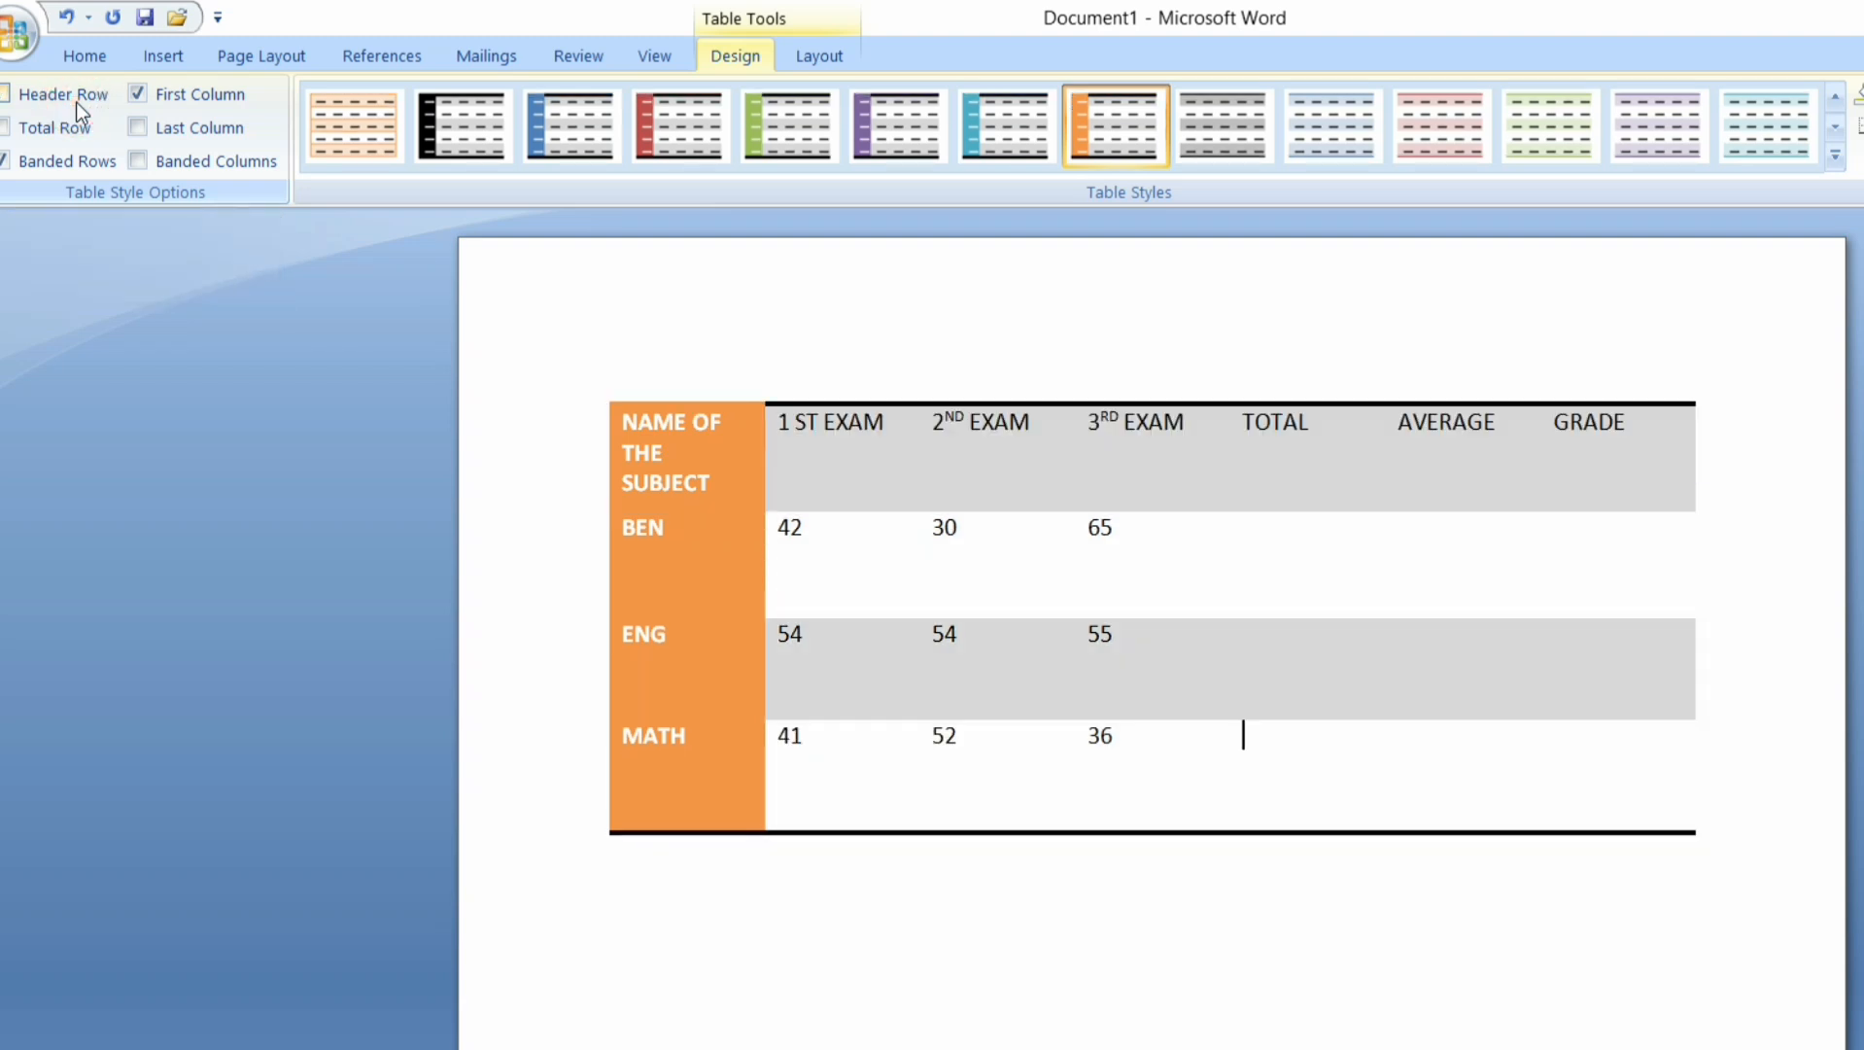
{"action": "left_click", "coordinate": [76, 102]}
{"action": "left_click", "coordinate": [75, 102]}
{"action": "left_click", "coordinate": [76, 102]}
- Try the Total Row option on the marks table and the table without Banded Rows, restoring each setting
{"action": "left_click", "coordinate": [70, 131]}
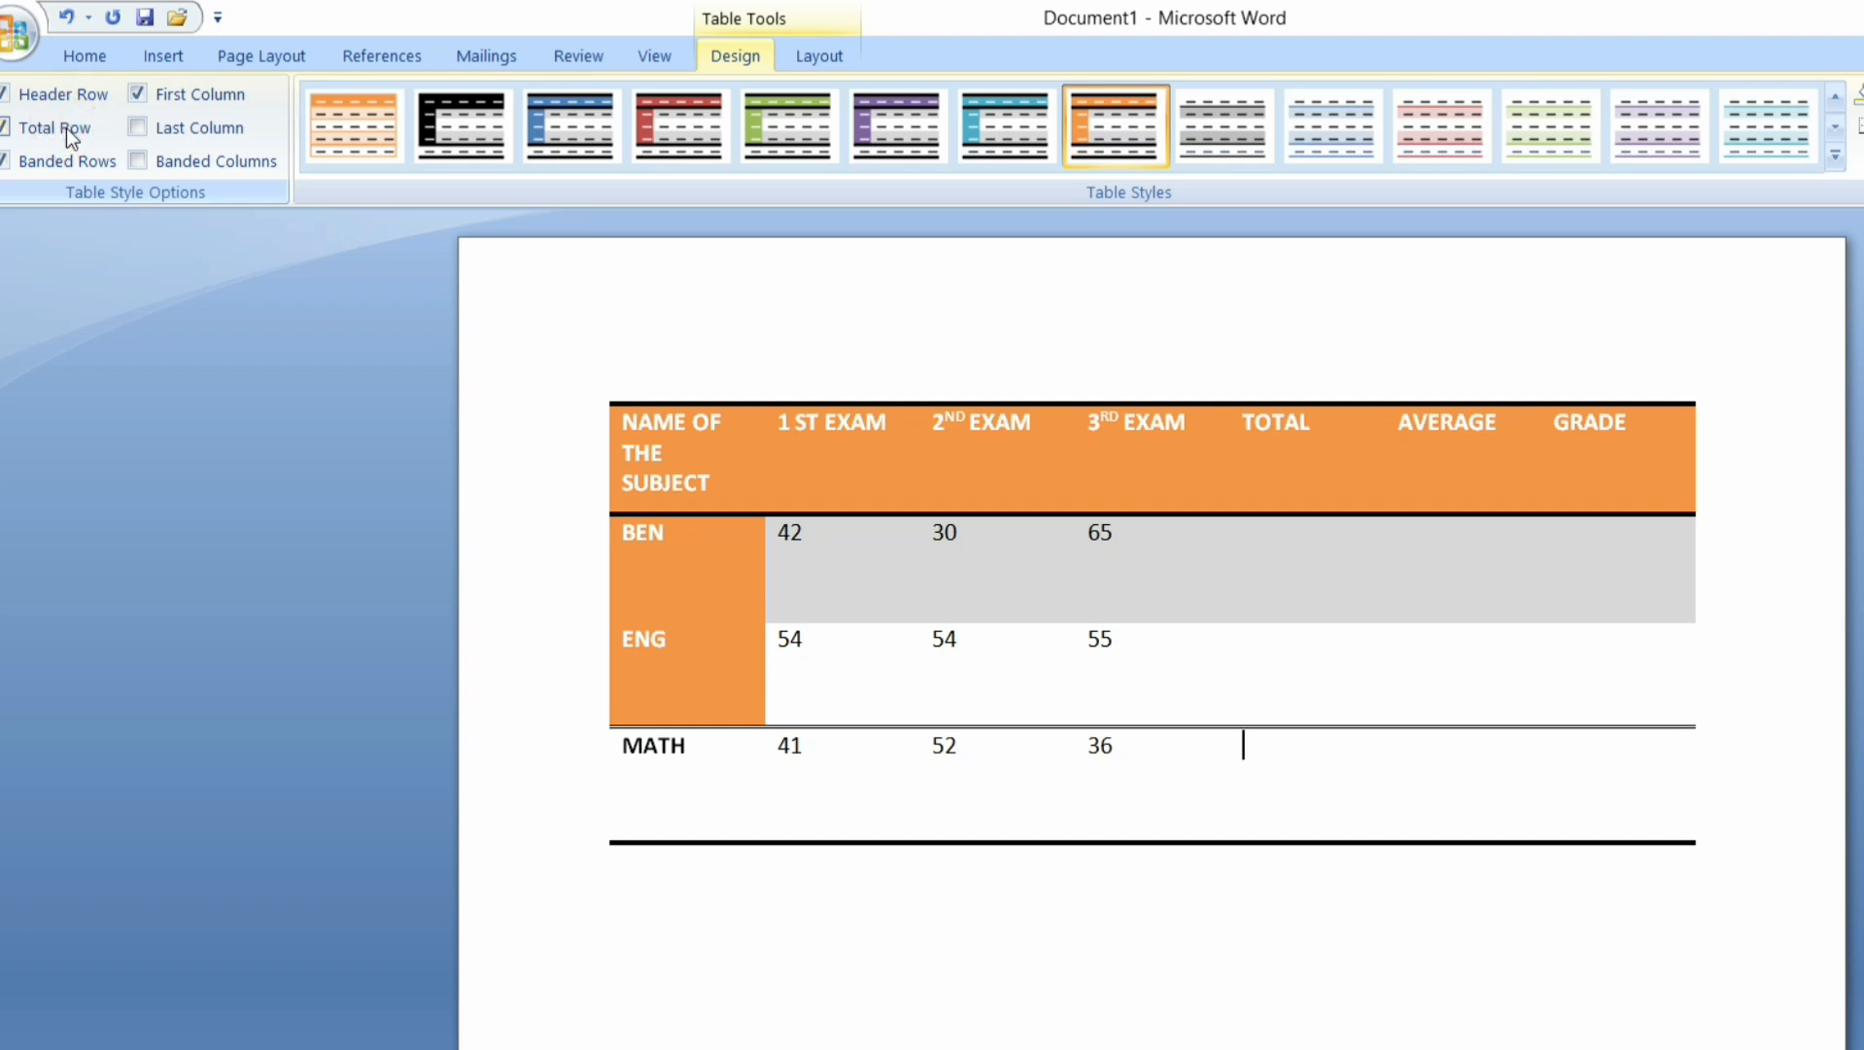
{"action": "left_click", "coordinate": [69, 132]}
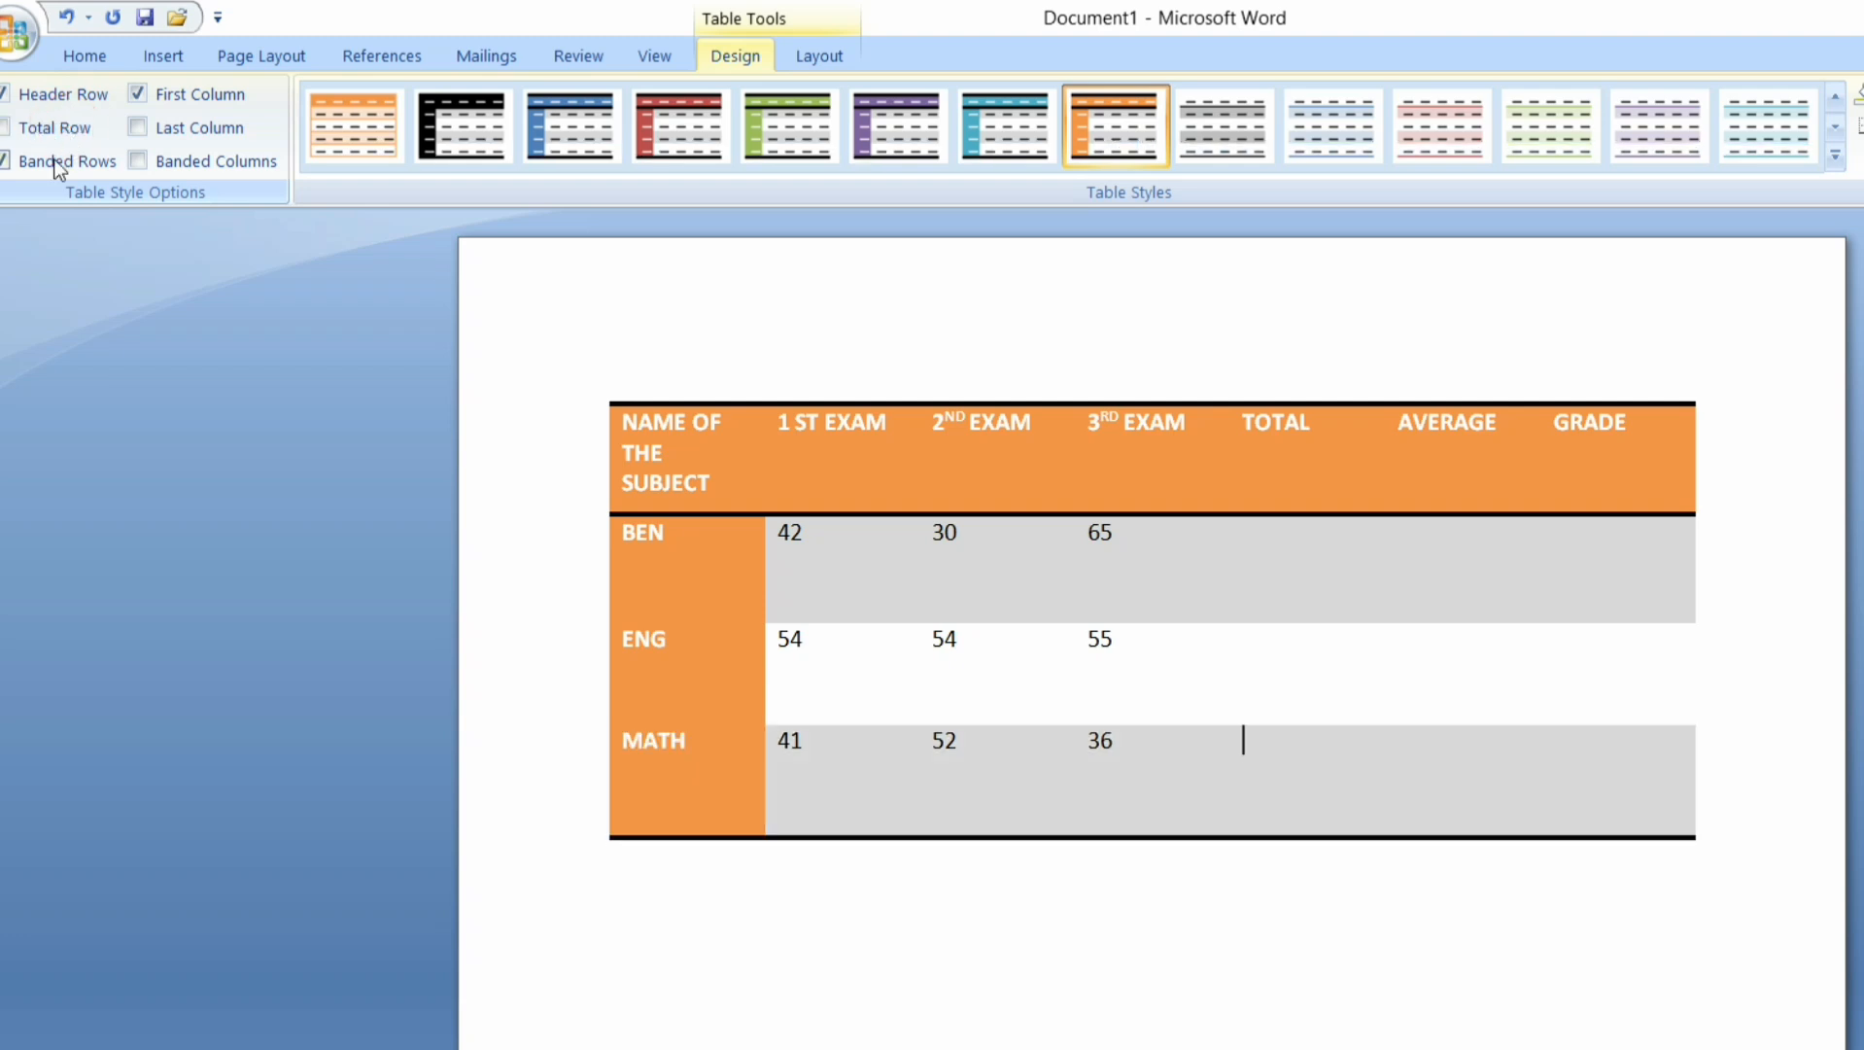
{"action": "left_click", "coordinate": [56, 163]}
{"action": "left_click", "coordinate": [53, 158]}
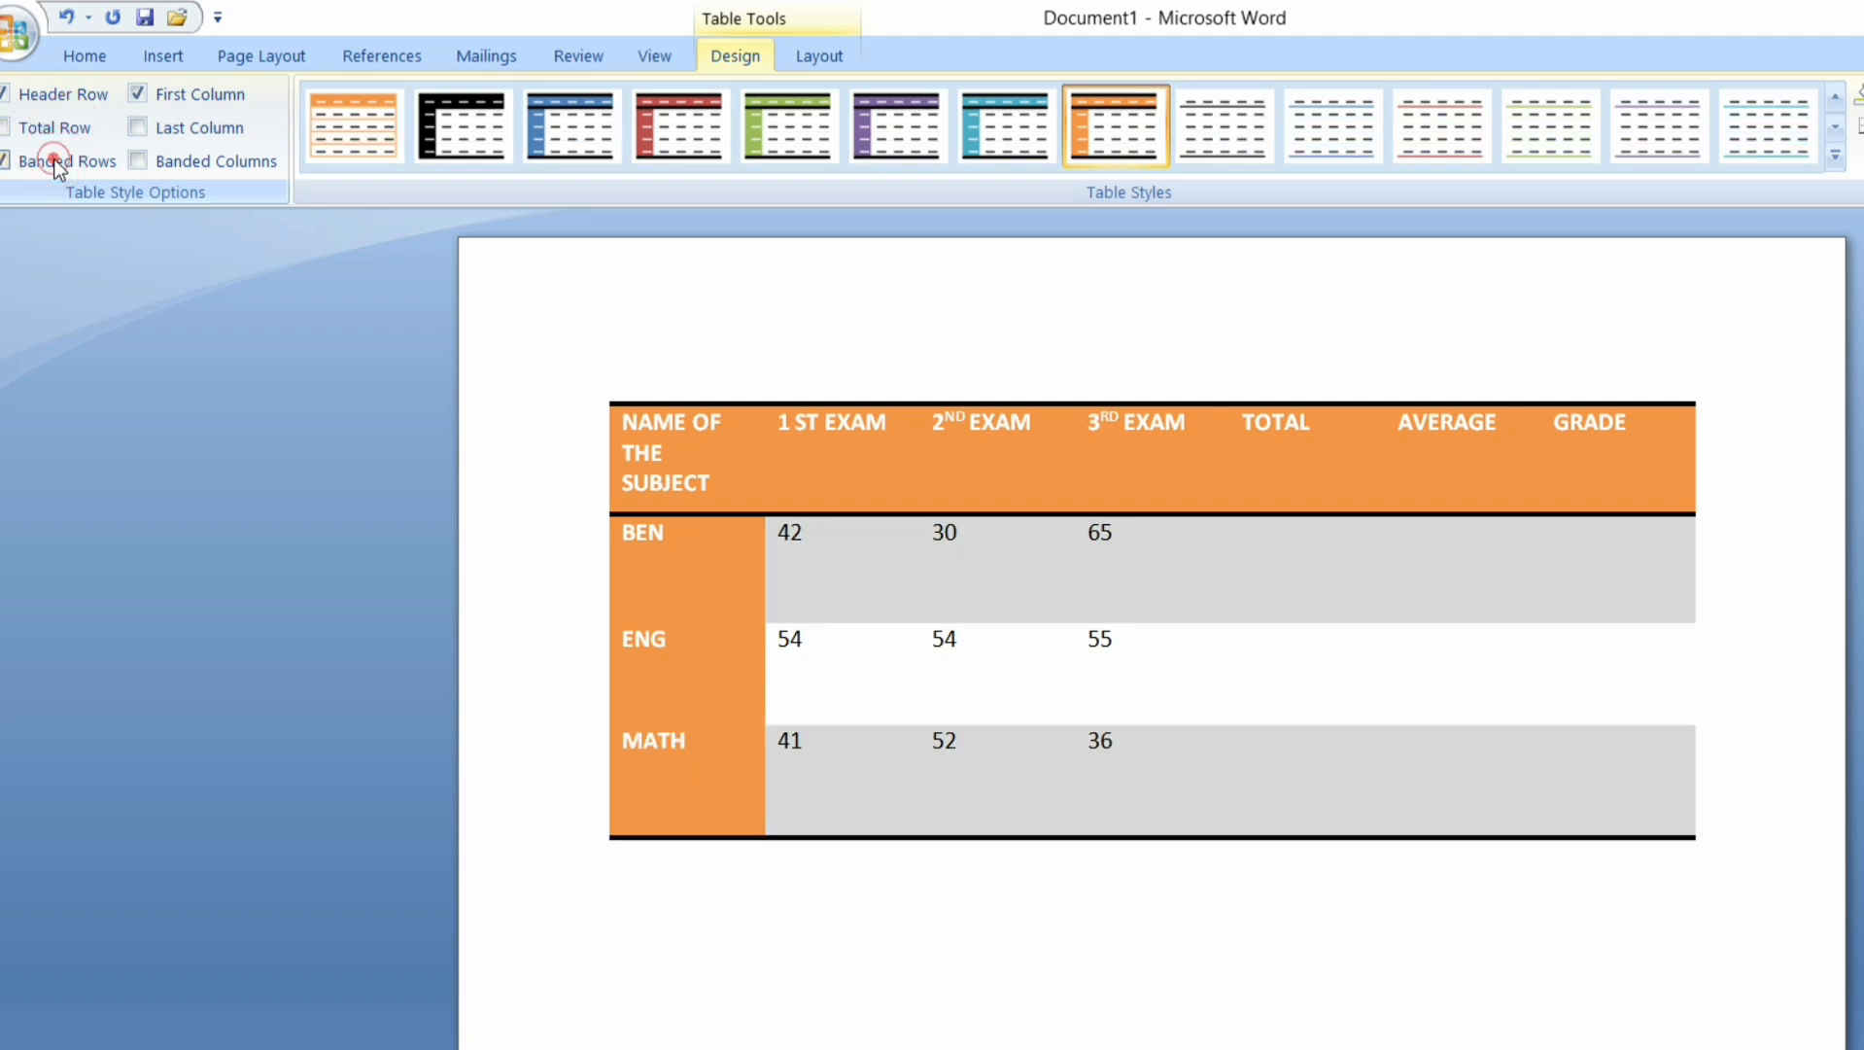
- Try the marks table without First Column formatting and with Last Column formatting, restoring each setting
{"action": "left_click", "coordinate": [137, 93]}
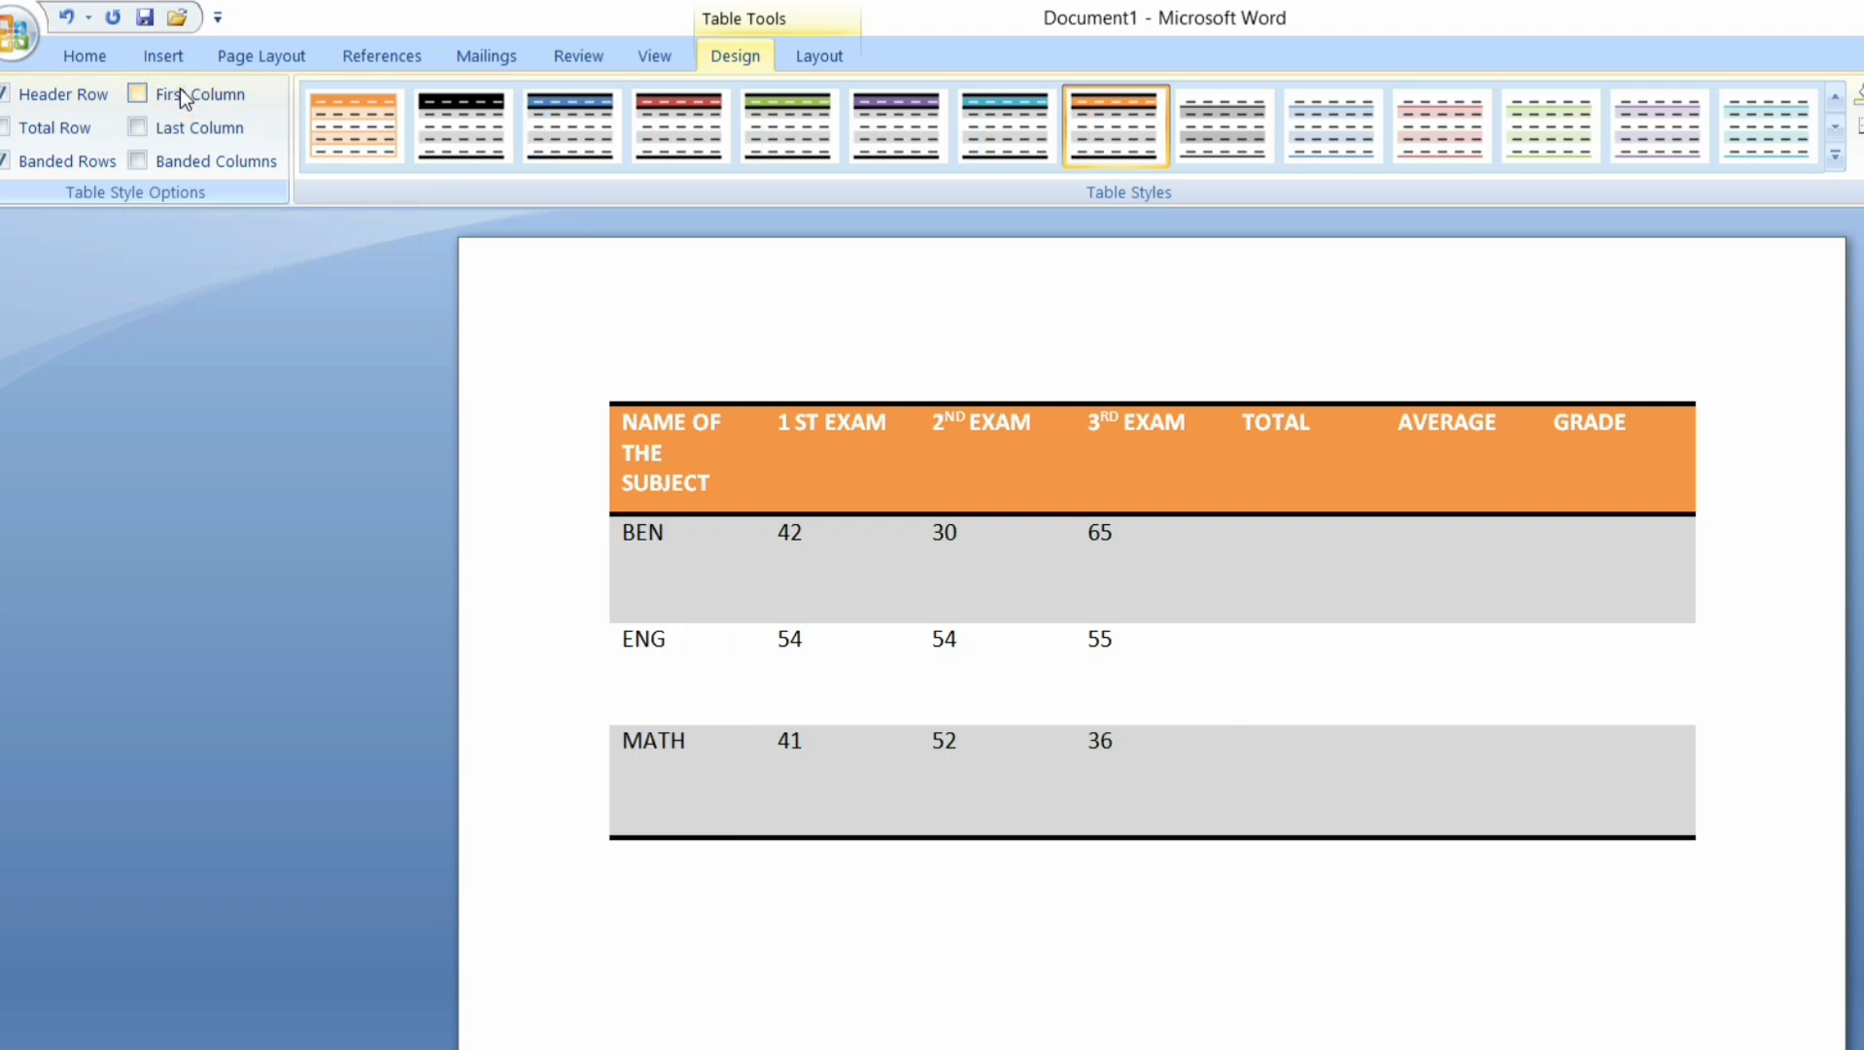
{"action": "left_click", "coordinate": [179, 88]}
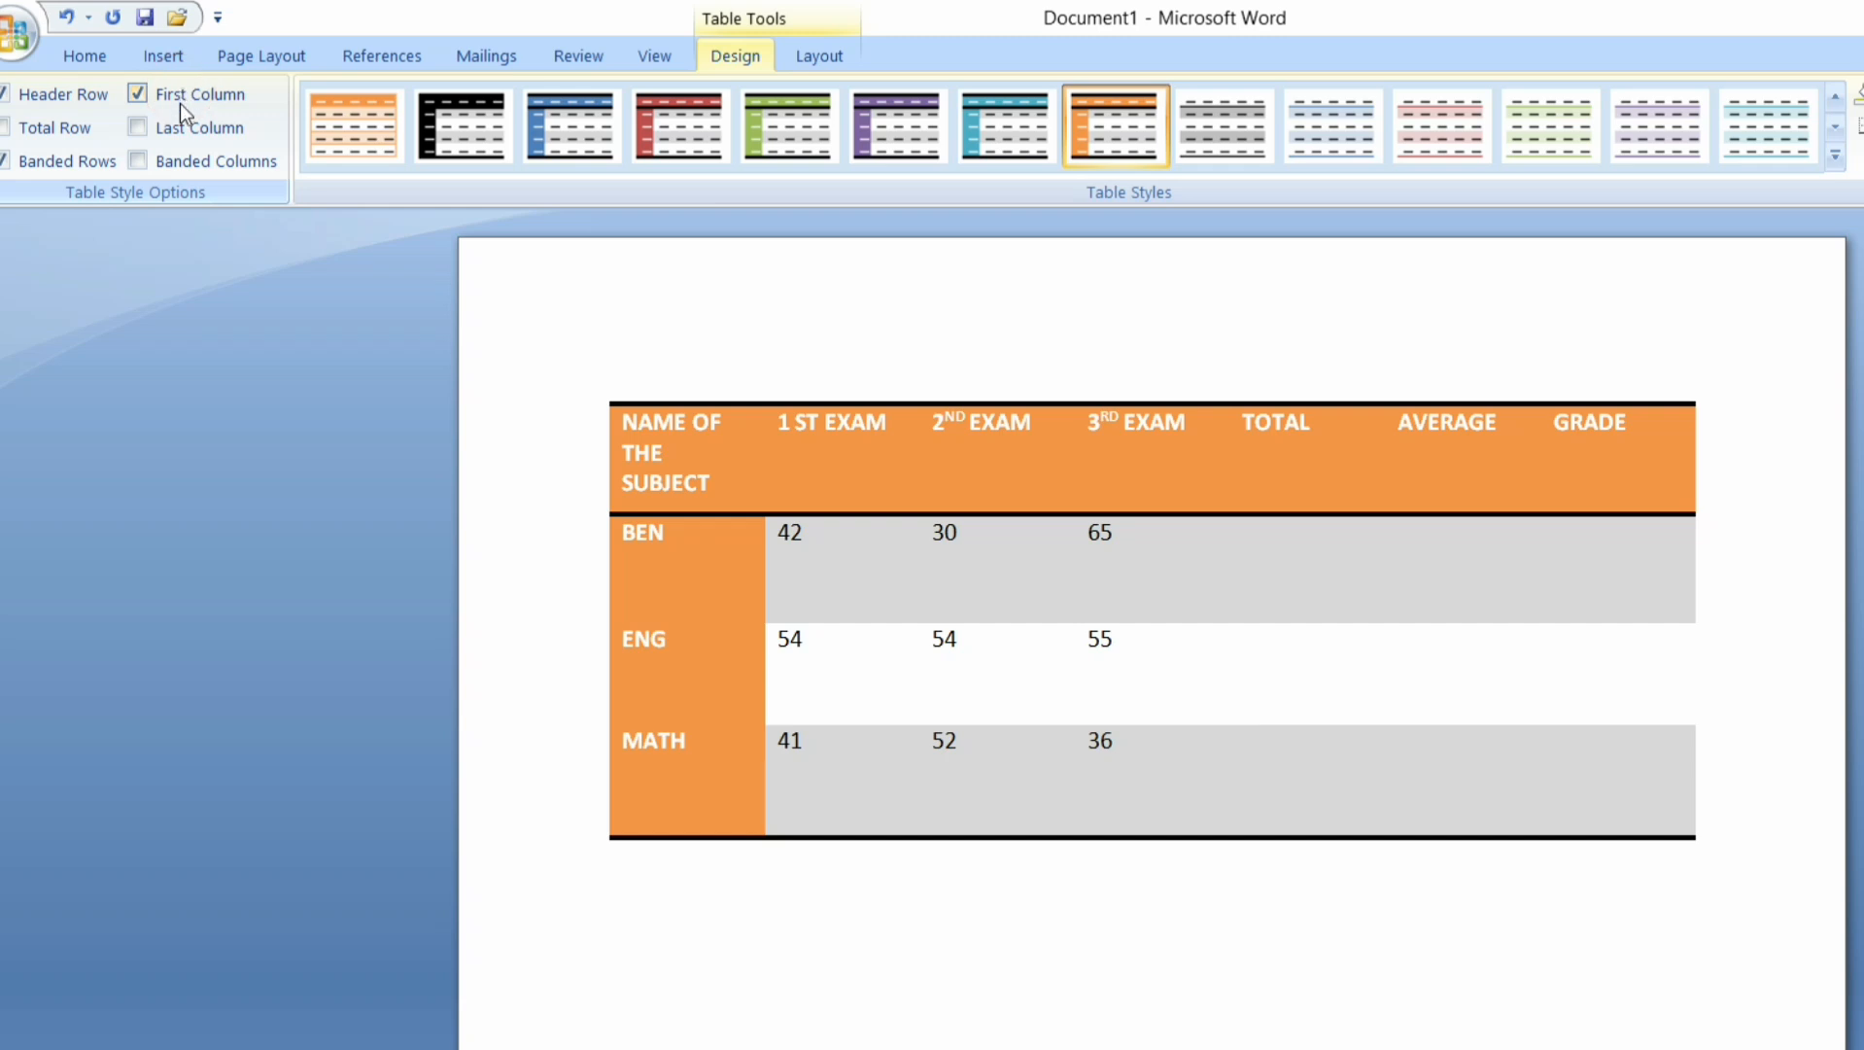
{"action": "left_click", "coordinate": [183, 131]}
{"action": "left_click", "coordinate": [179, 128]}
- Switch the marks table's shading from banded rows to banded columns
{"action": "left_click", "coordinate": [185, 165]}
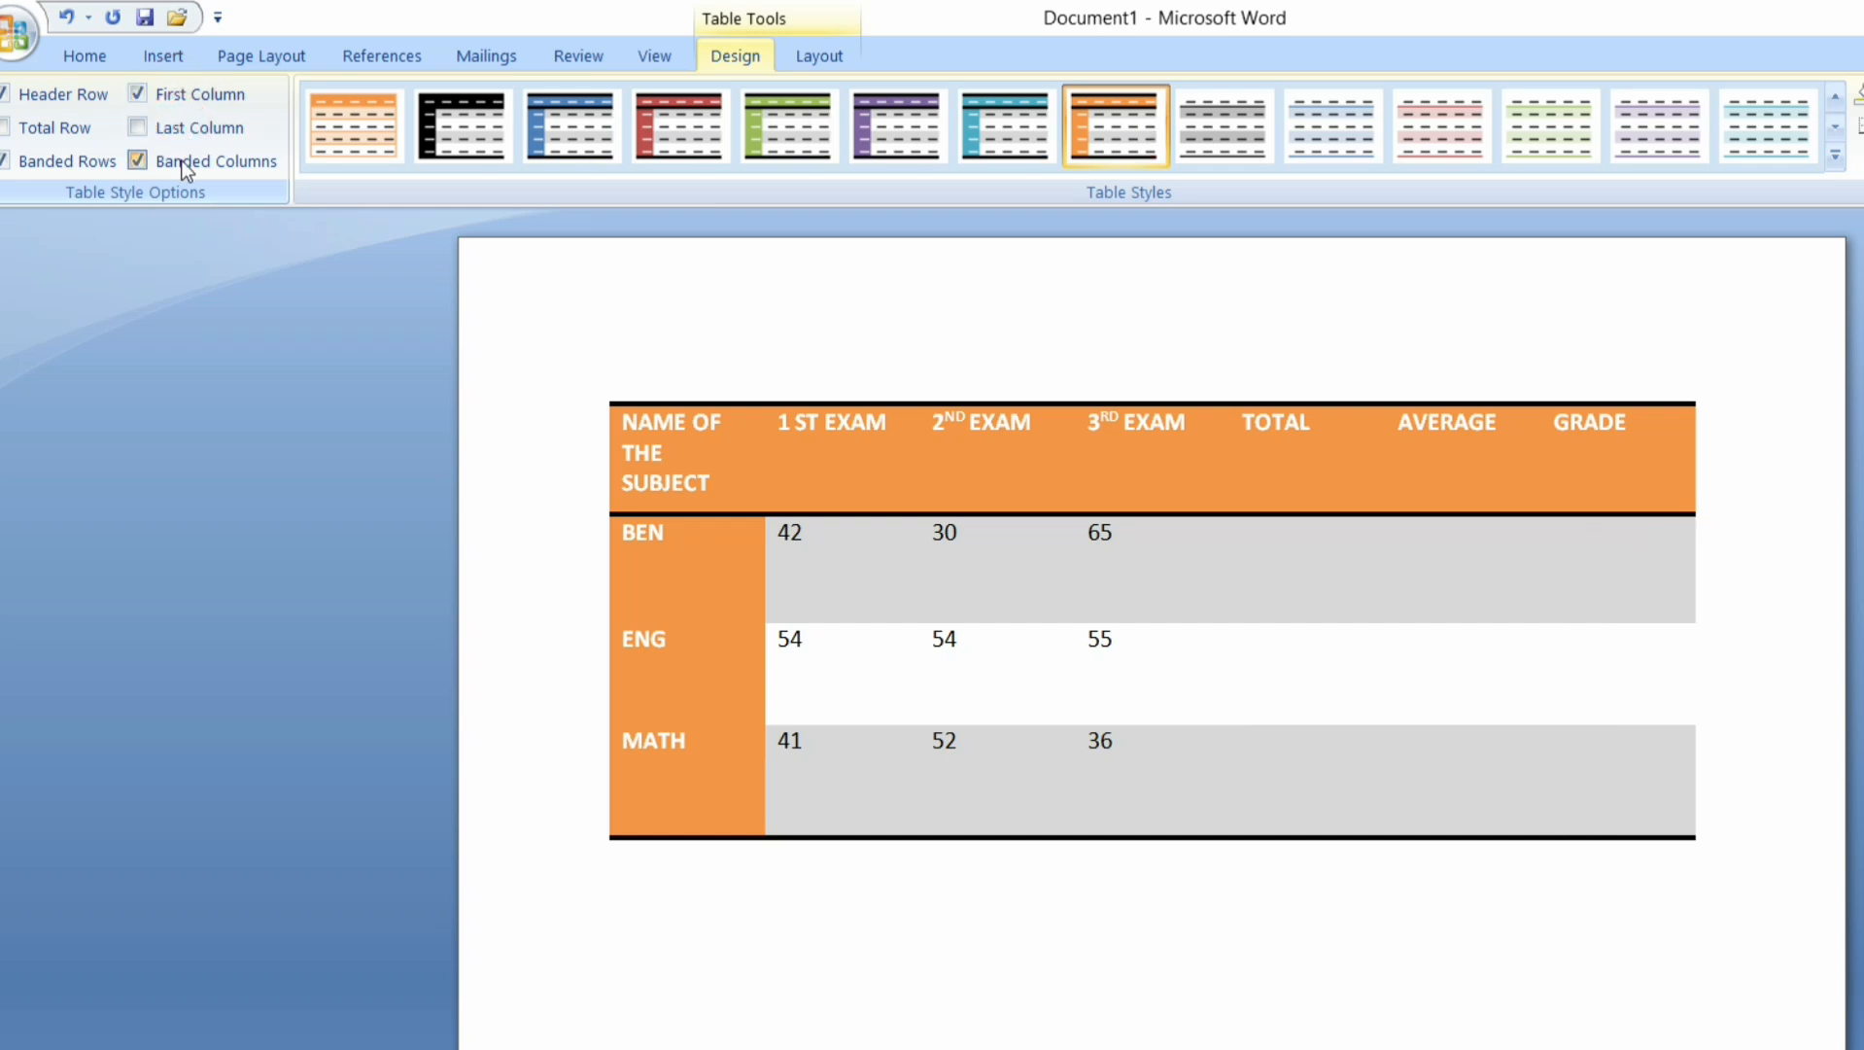
{"action": "left_click", "coordinate": [53, 161]}
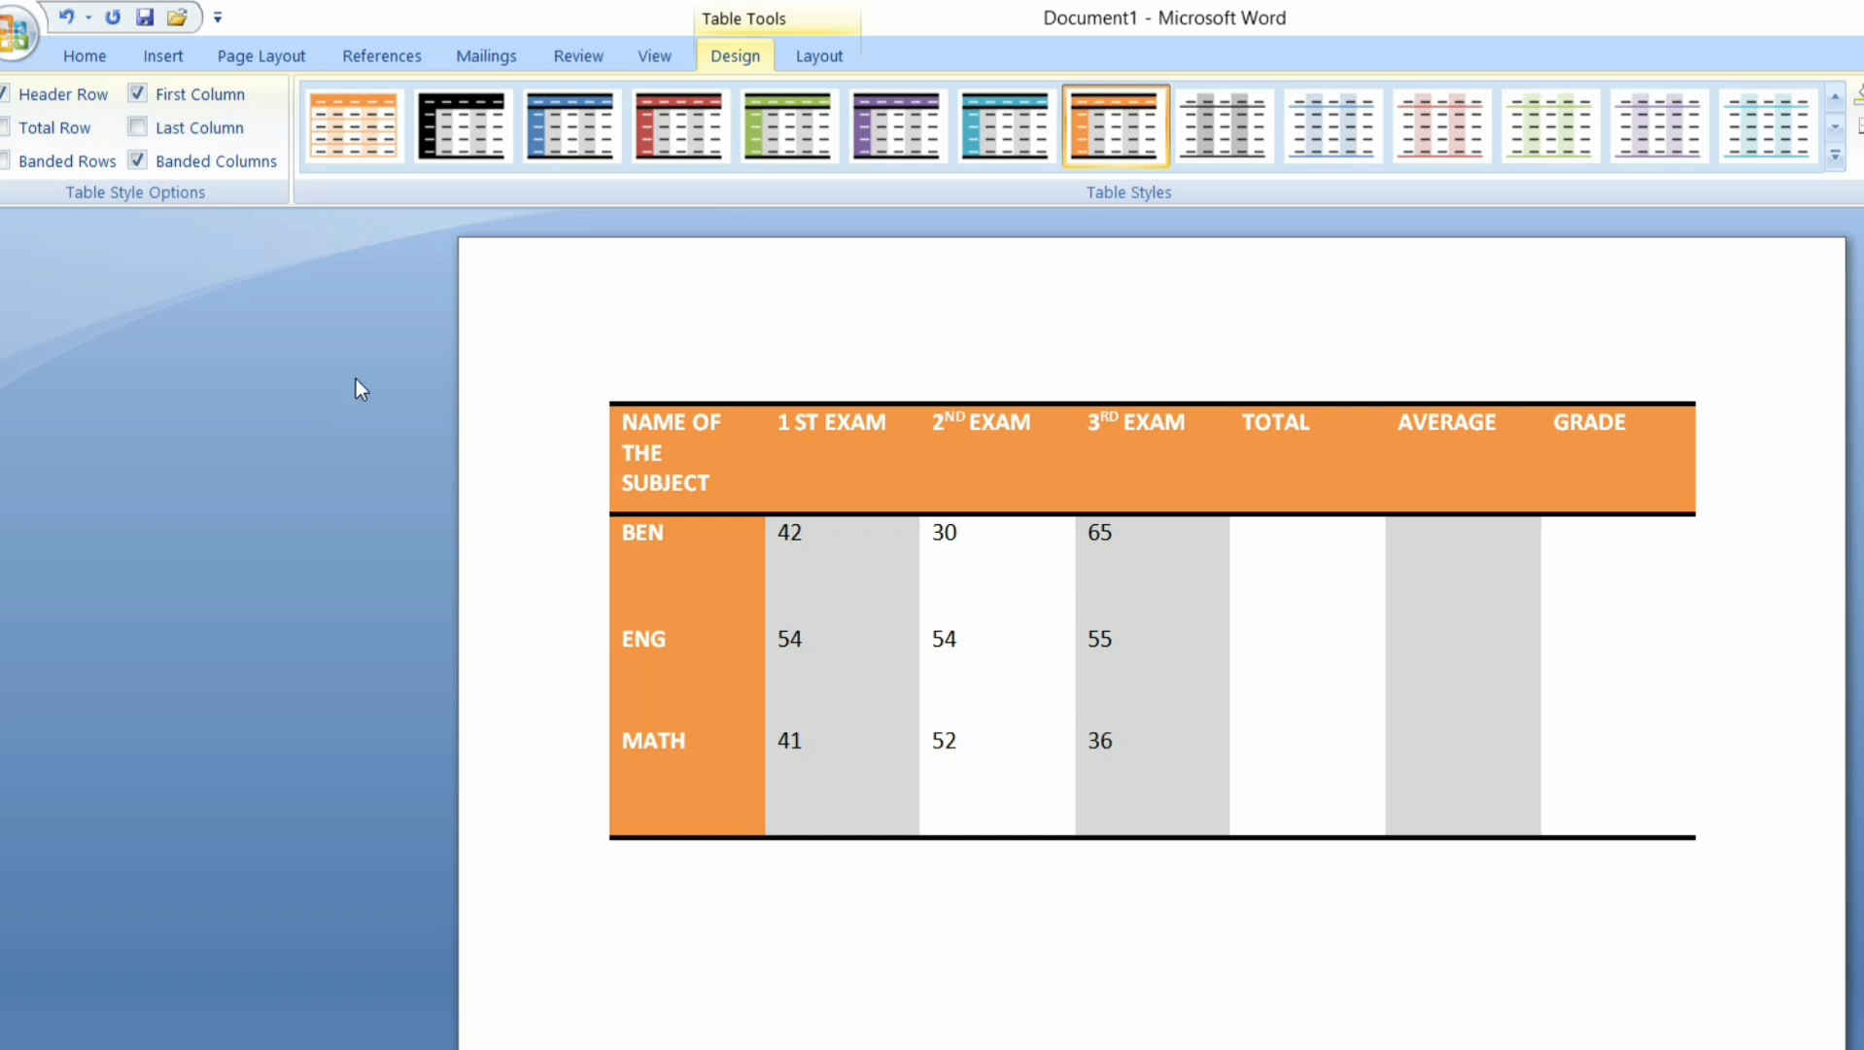